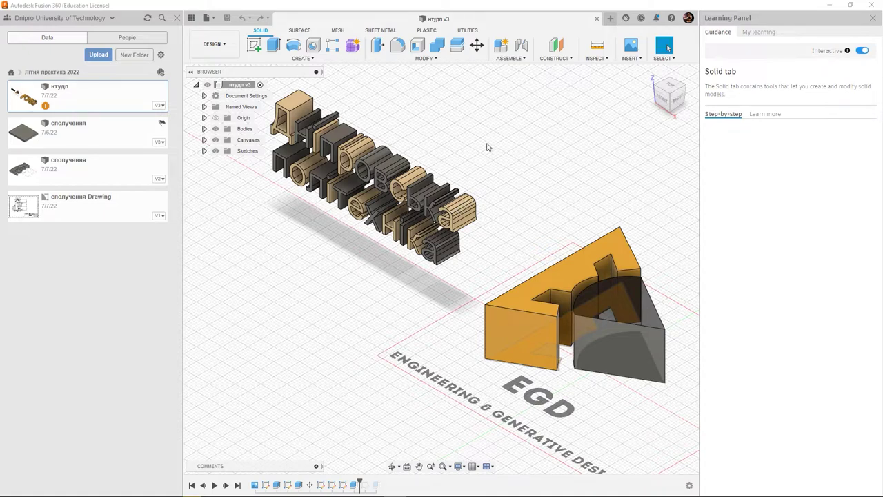
# Recentre the view on the models and start a new sketch.
pyautogui.moveTo(483, 163); pyautogui.dragTo(522, 175, button='middle')
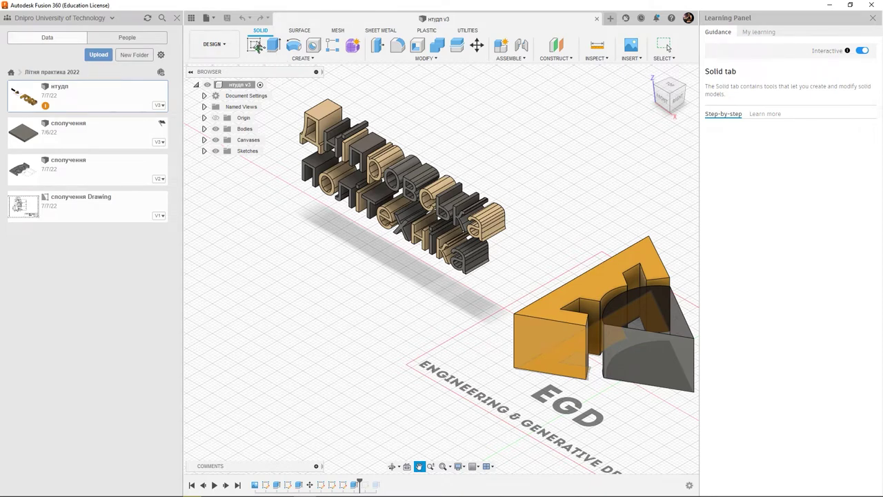
pyautogui.moveTo(463, 157); pyautogui.dragTo(470, 149, button='middle')
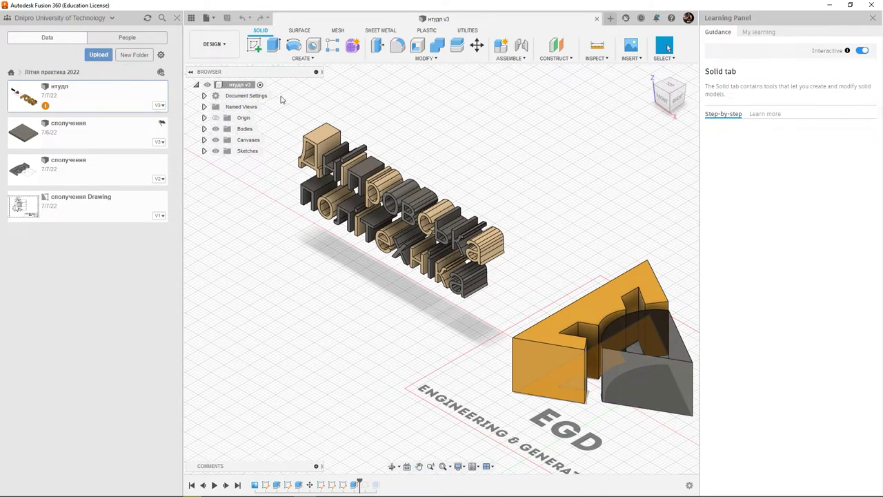
pyautogui.click(260, 46)
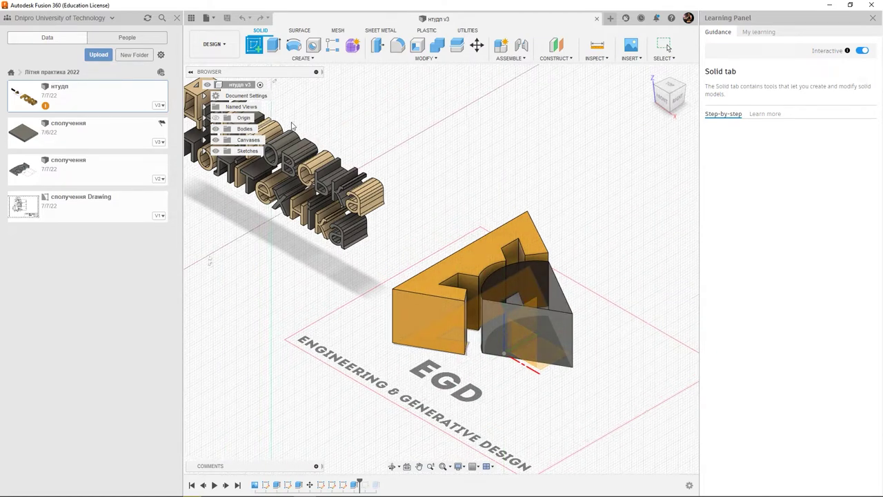
# Expand the Origin folder in the browser to list its planes and begin a new sketch.
pyautogui.click(204, 118)
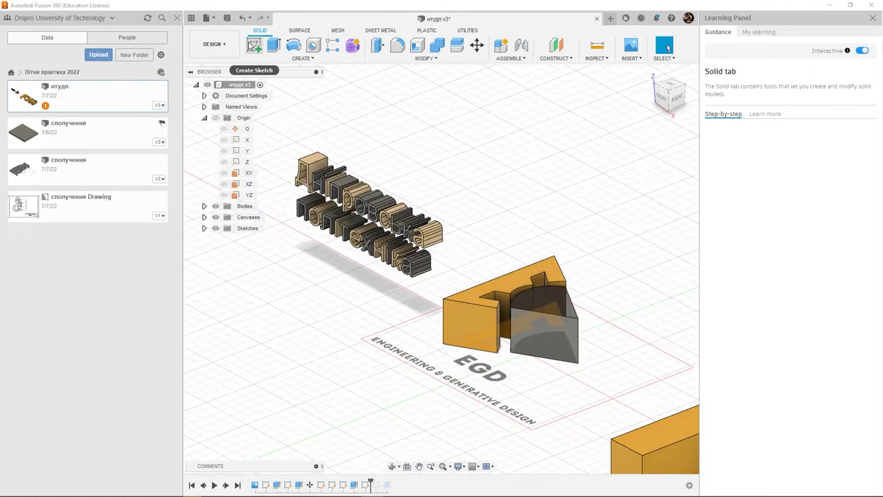
pyautogui.click(254, 46)
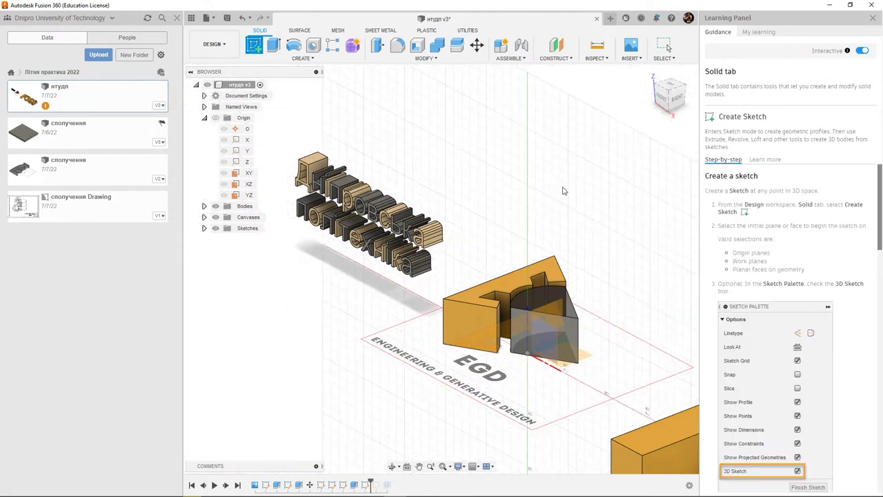
pyautogui.scroll(2, 499, 189)
pyautogui.scroll(5, 335, 157)
pyautogui.moveTo(552, 197); pyautogui.dragTo(423, 194, button='middle')
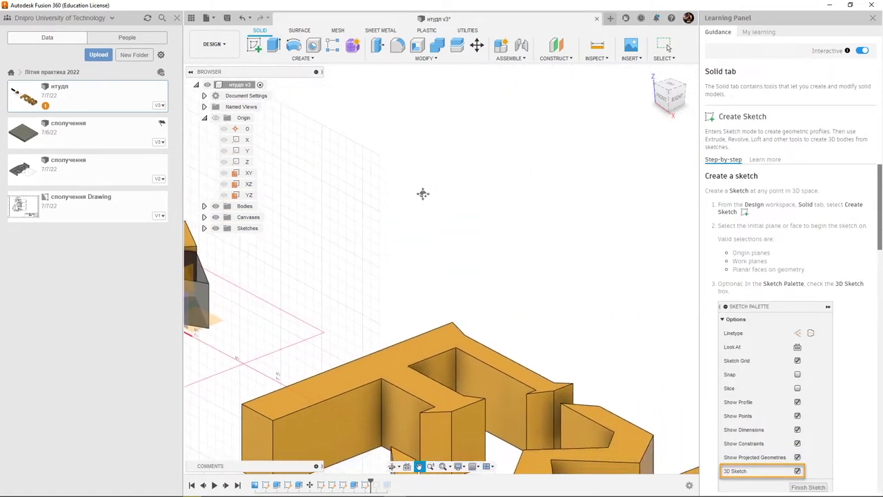
pyautogui.scroll(-3, 423, 194)
pyautogui.scroll(-2, 457, 181)
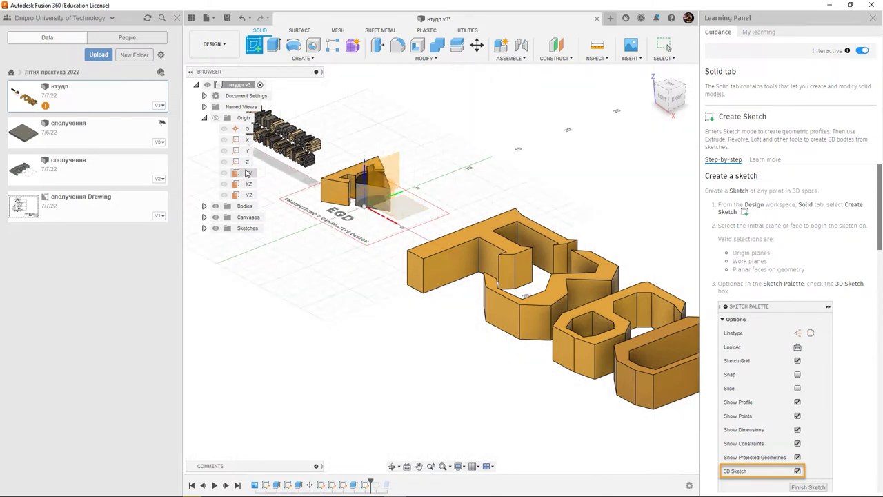
# Place the sketch on the XY plane and finish it empty.
pyautogui.click(245, 174)
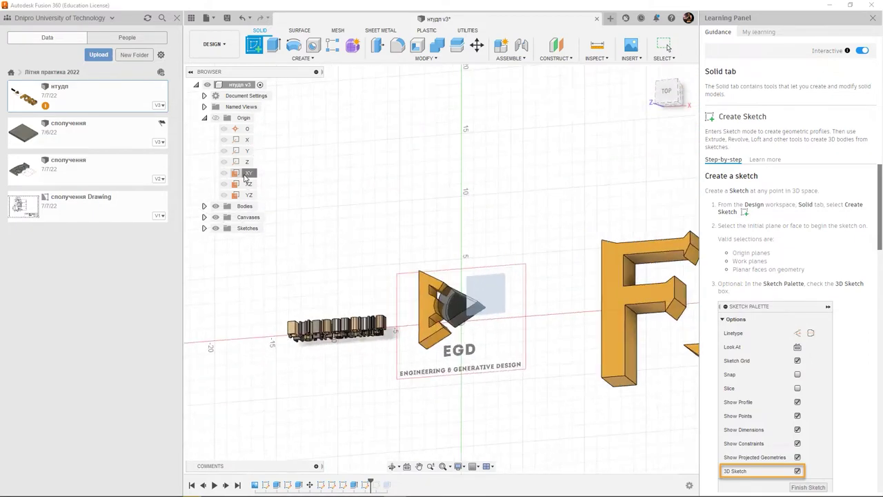
pyautogui.moveTo(356, 205); pyautogui.dragTo(498, 279, button='middle')
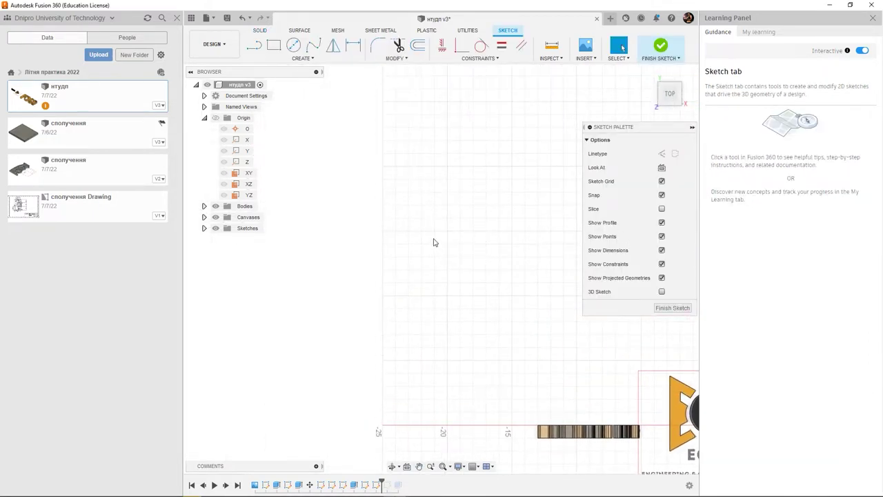
pyautogui.click(659, 308)
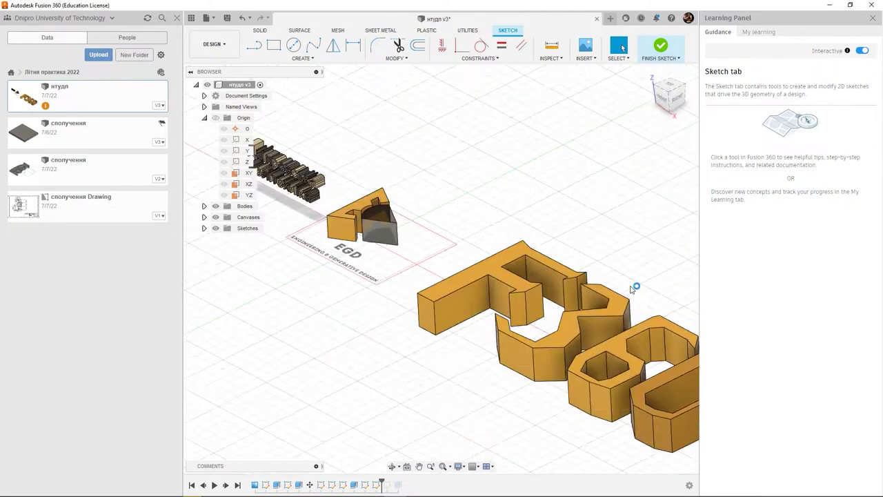
pyautogui.moveTo(557, 187); pyautogui.dragTo(561, 237, button='middle')
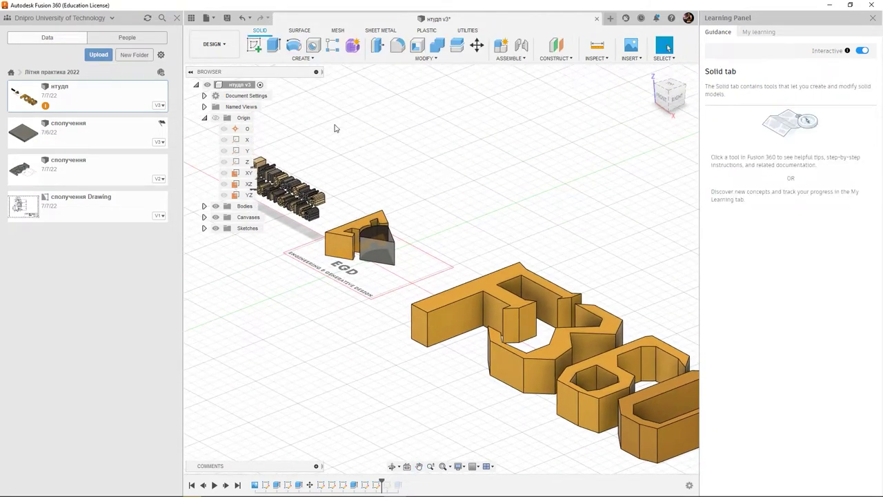
# Sketch a 2-point rectangle with a centre-diameter circle above it on the XY plane.
pyautogui.click(254, 44)
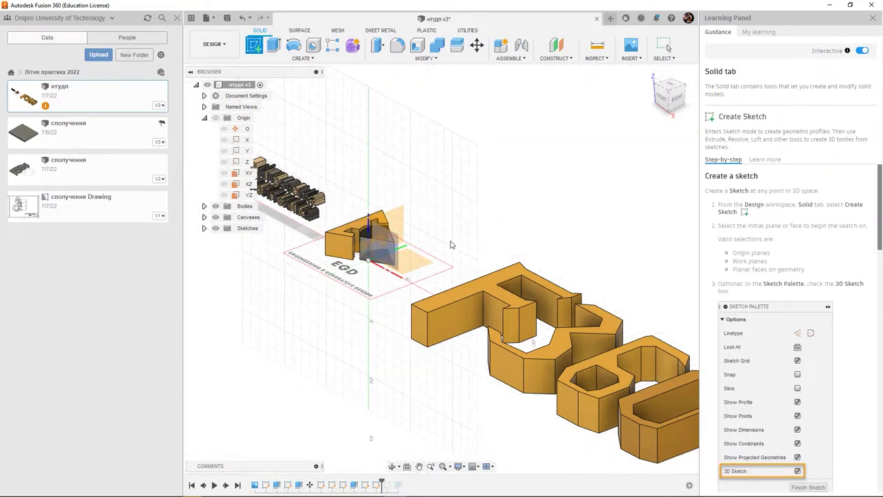
pyautogui.click(423, 261)
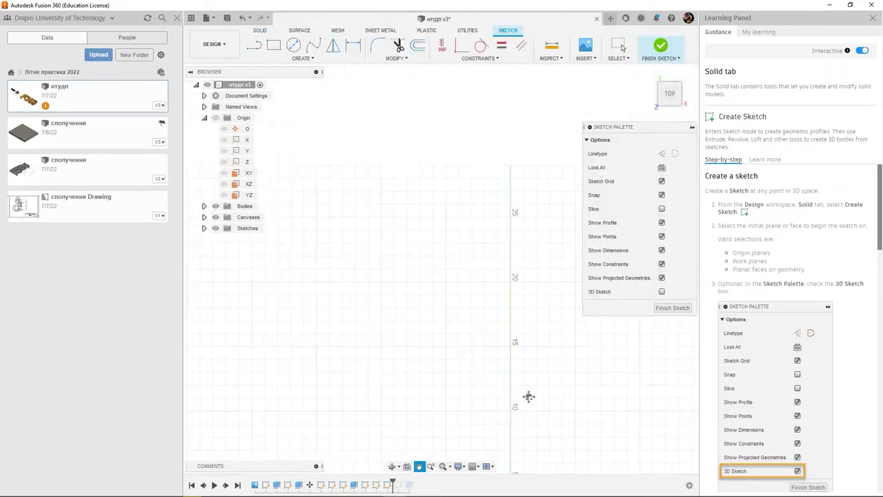
pyautogui.click(273, 45)
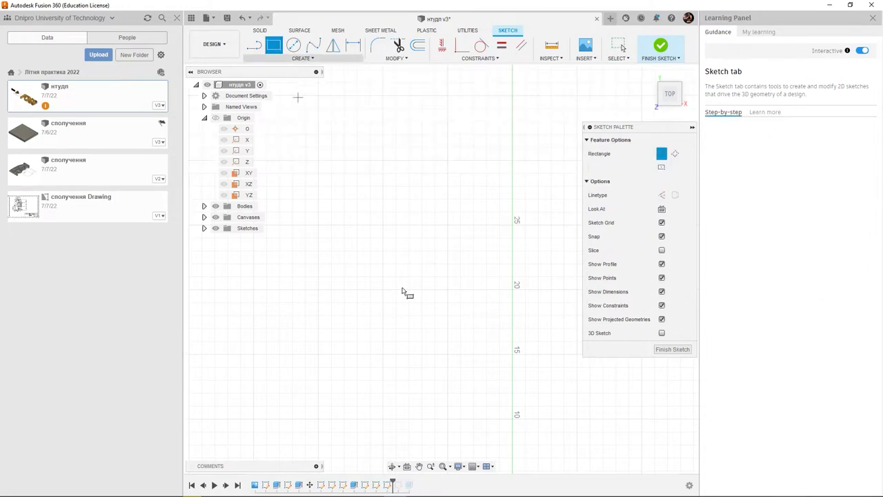
pyautogui.click(376, 269)
pyautogui.click(460, 315)
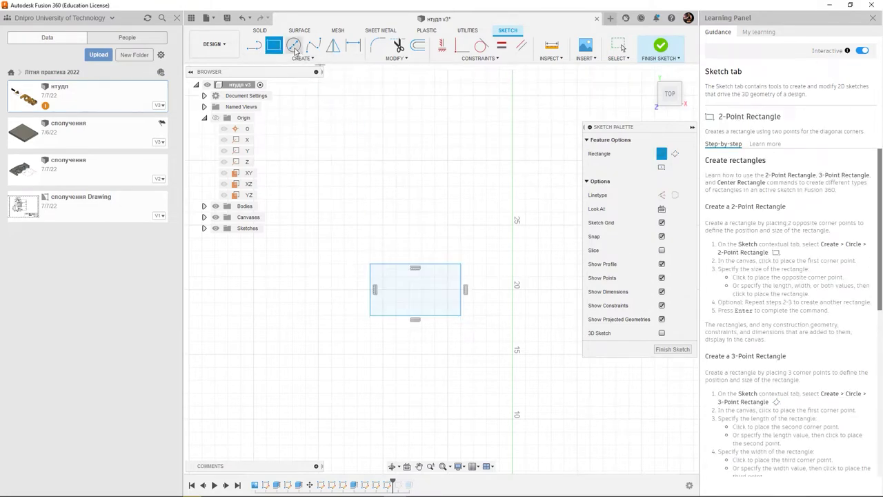
pyautogui.click(293, 45)
pyautogui.click(404, 190)
pyautogui.click(432, 222)
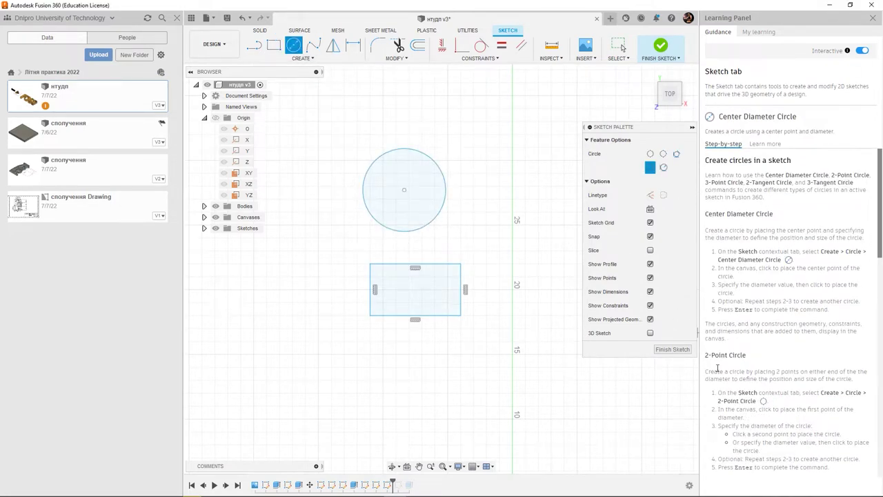
pyautogui.click(672, 349)
# Extrude both the rectangle and circle profiles 2 cm as new bodies.
pyautogui.scroll(3, 443, 358)
pyautogui.moveTo(552, 275); pyautogui.dragTo(443, 357, button='middle')
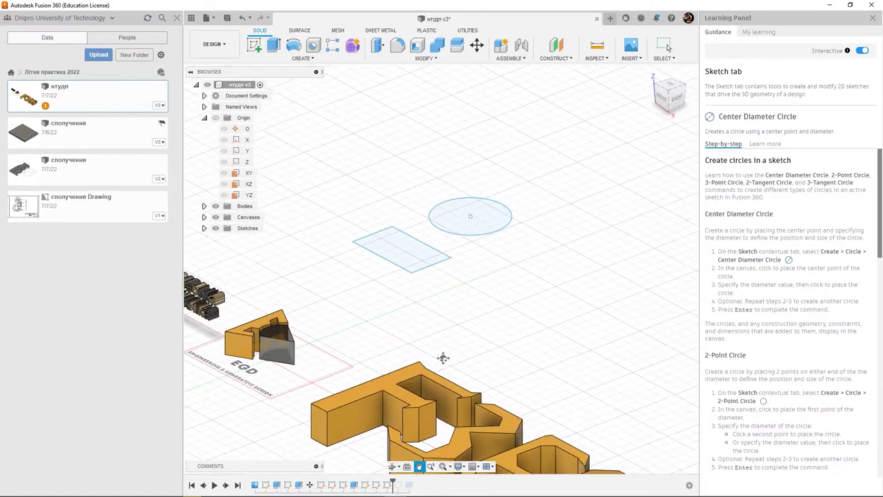
pyautogui.moveTo(443, 357); pyautogui.dragTo(413, 406)
pyautogui.press('Escape')
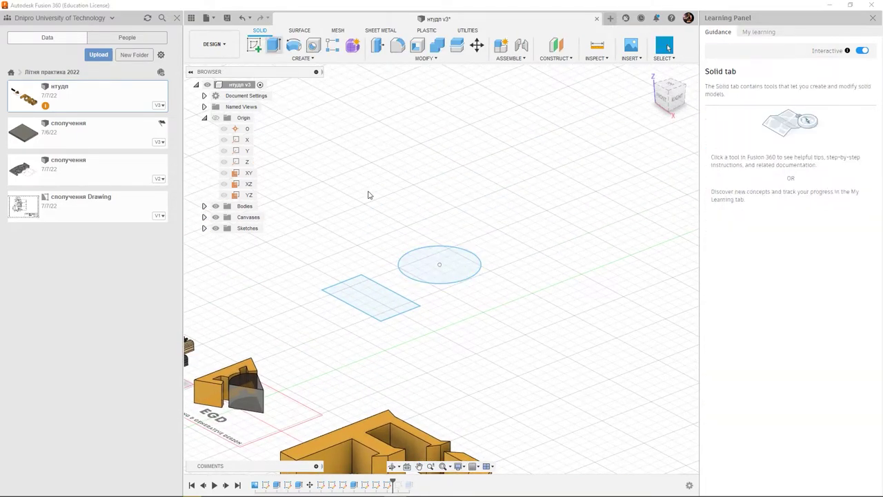
pyautogui.press('e')
pyautogui.click(372, 293)
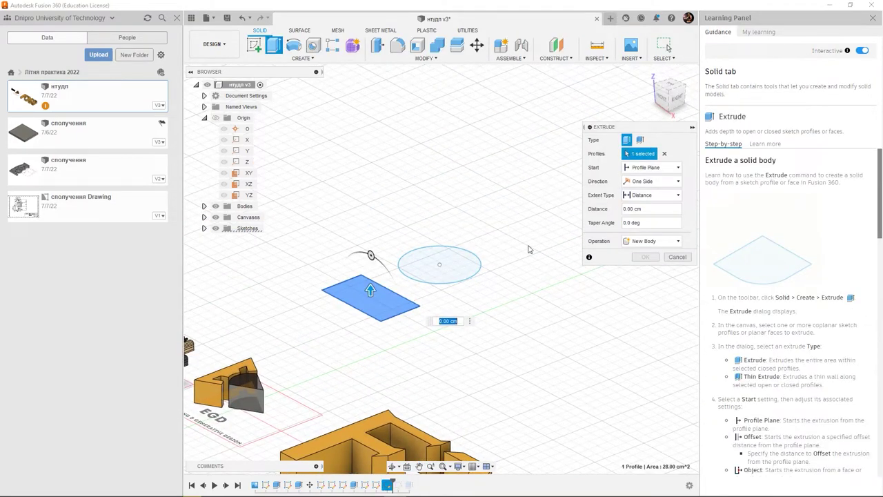
pyautogui.click(435, 271)
pyautogui.write('2')
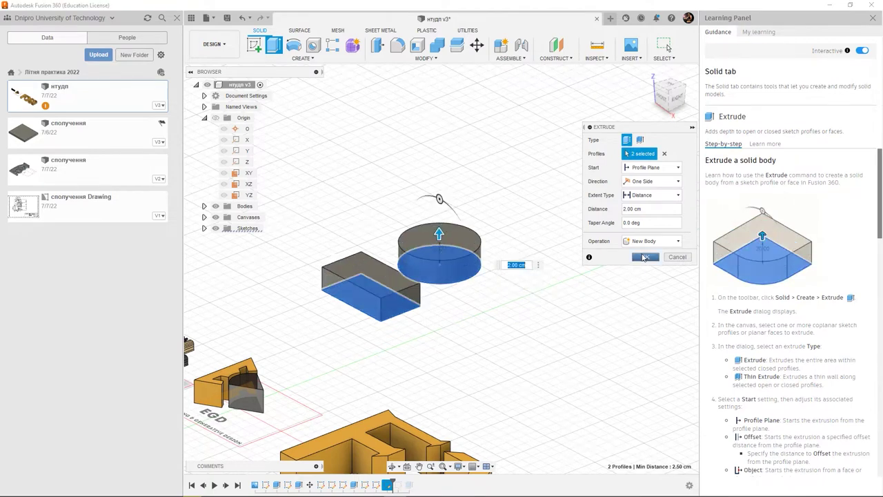
pyautogui.click(644, 257)
pyautogui.moveTo(627, 252); pyautogui.dragTo(511, 268, button='middle')
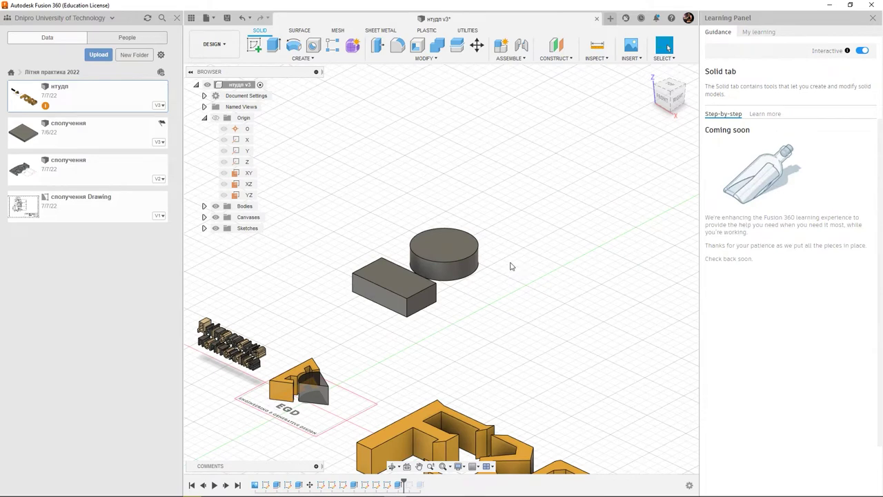
pyautogui.moveTo(483, 263); pyautogui.dragTo(457, 186, button='middle')
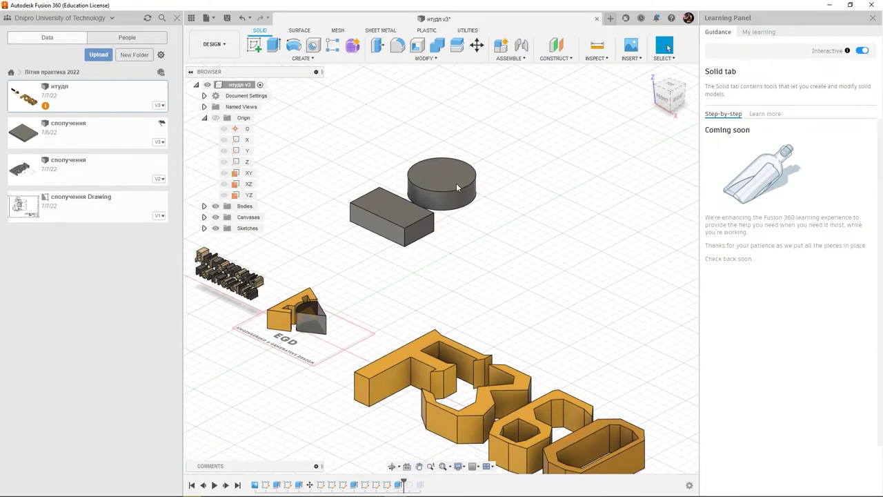
# Start a sketch on the orange part's flat front face.
pyautogui.click(254, 45)
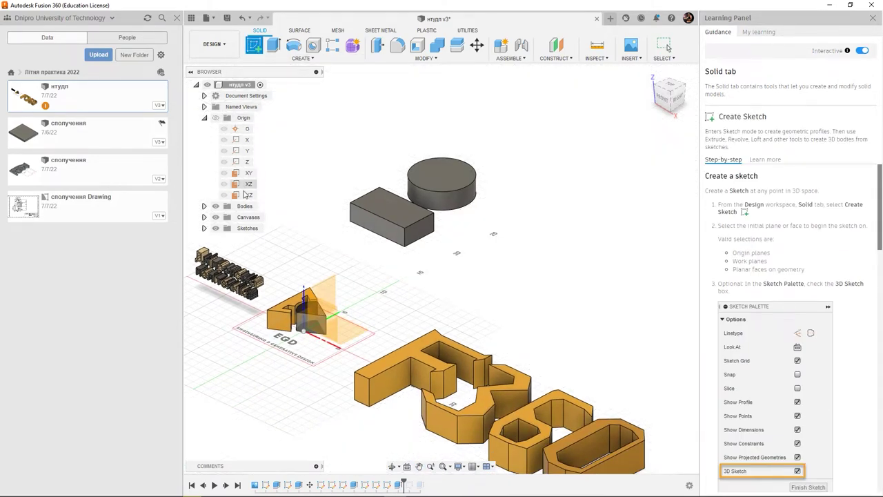
pyautogui.click(322, 293)
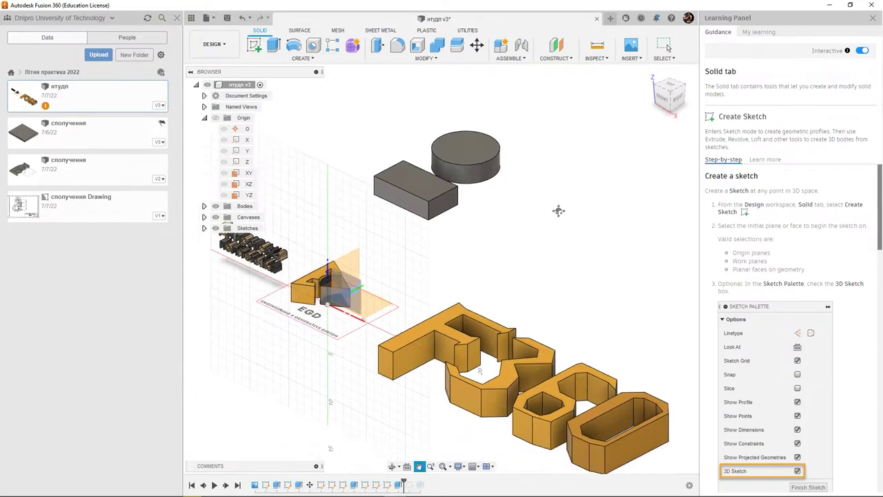
pyautogui.scroll(3, 436, 243)
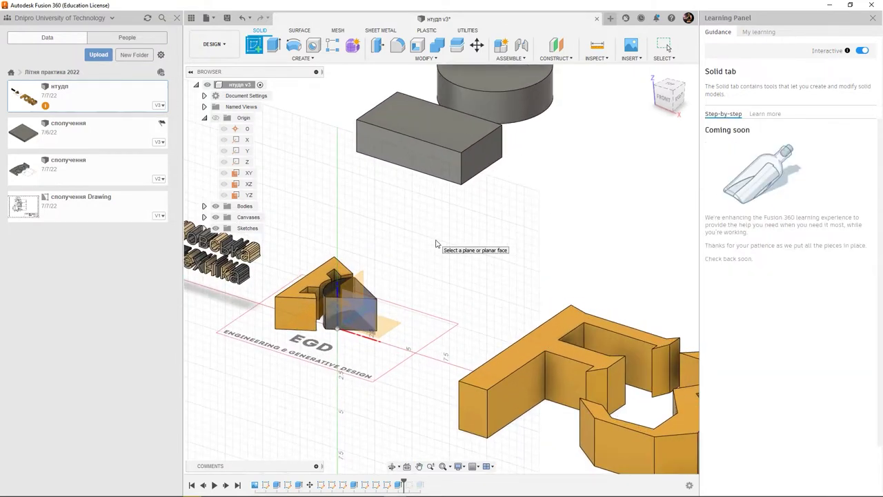
pyautogui.scroll(3, 493, 247)
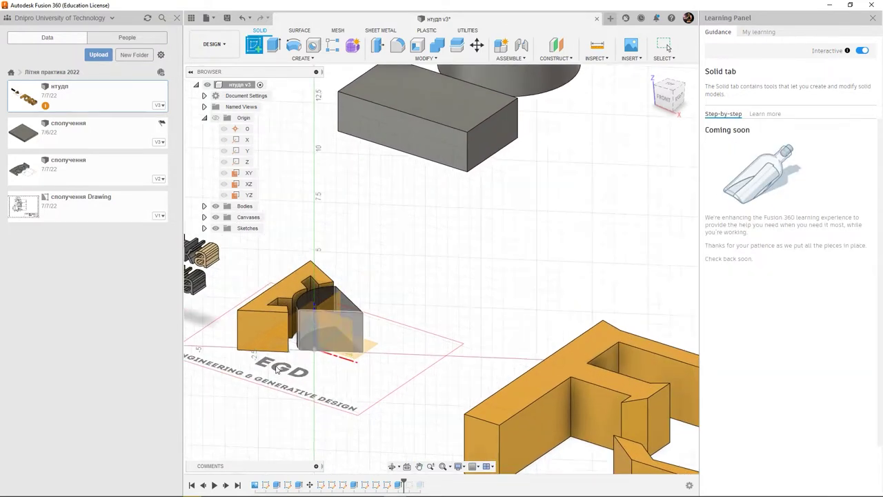
pyautogui.click(256, 327)
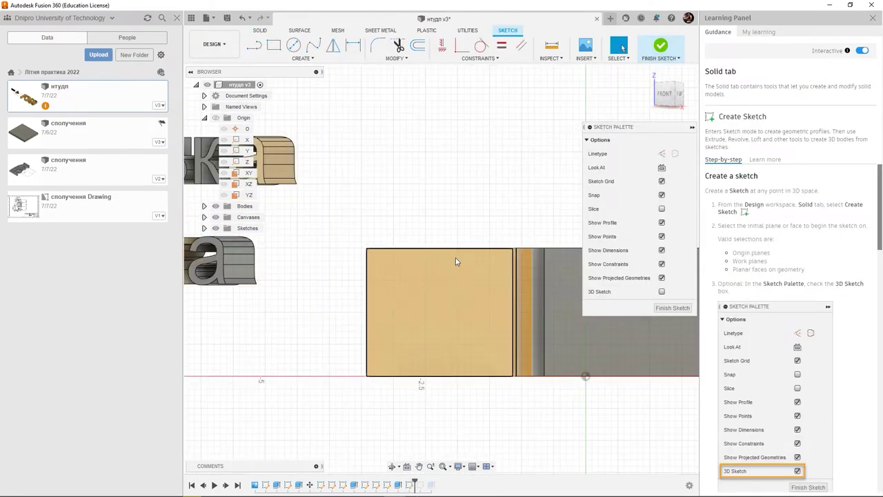
# Draw two small 2-point rectangles on the face and finish the sketch.
pyautogui.press('r')
pyautogui.click(331, 271)
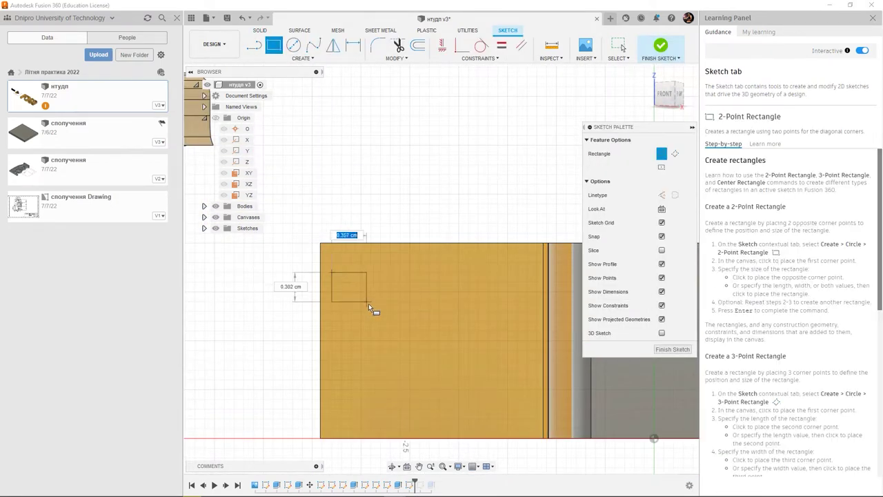
pyautogui.click(371, 301)
pyautogui.click(430, 324)
pyautogui.click(478, 371)
pyautogui.press('Escape')
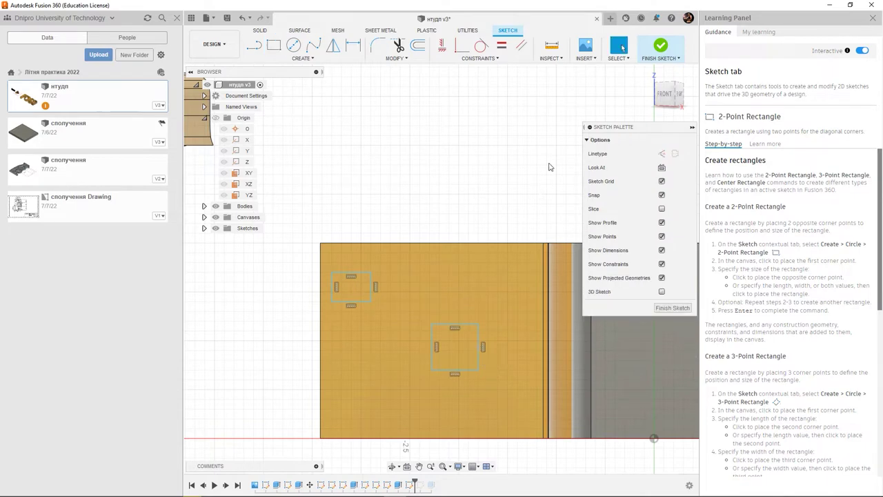
pyautogui.click(672, 307)
# Extrude both rectangle profiles 0.90 cm as a new component.
pyautogui.keyDown('shift'); pyautogui.moveTo(513, 224); pyautogui.dragTo(472, 260, button='middle'); pyautogui.keyUp('shift')
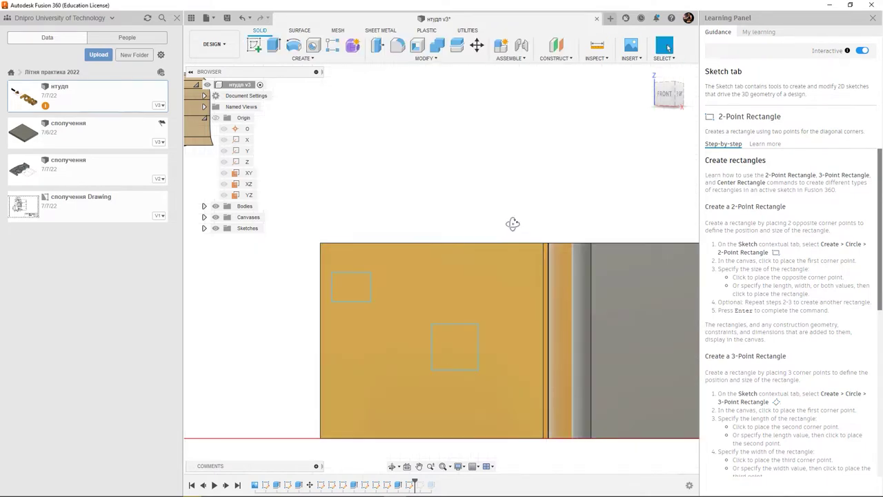
pyautogui.click(274, 45)
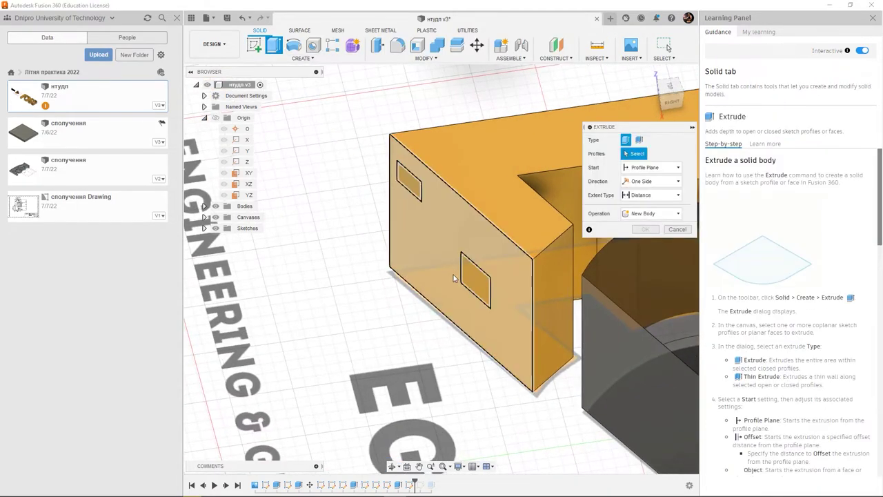
pyautogui.click(472, 278)
pyautogui.click(405, 190)
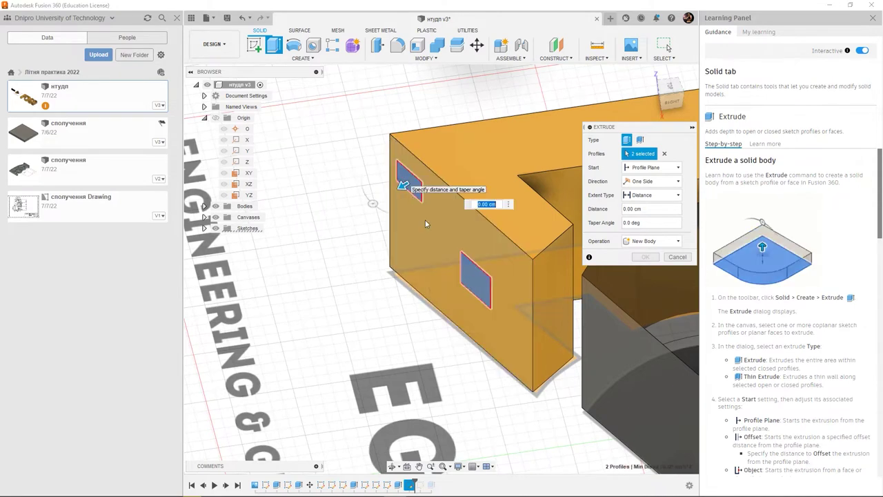
pyautogui.moveTo(404, 194); pyautogui.dragTo(334, 226)
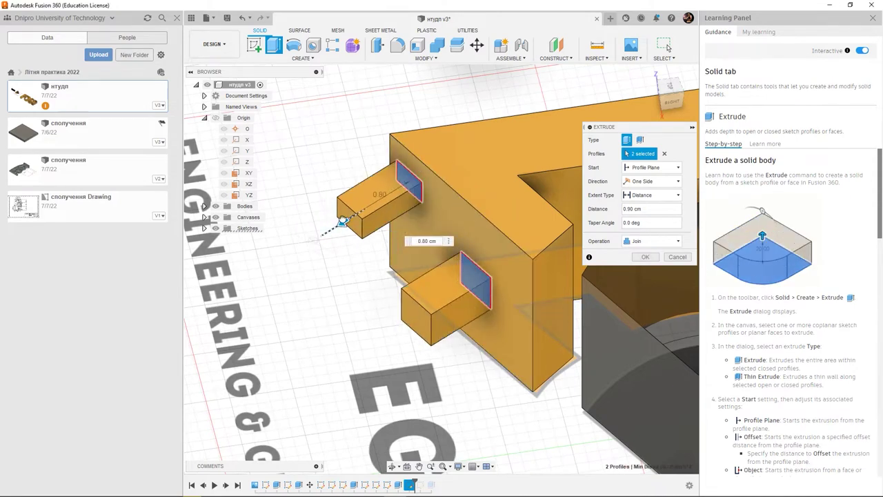
pyautogui.click(652, 241)
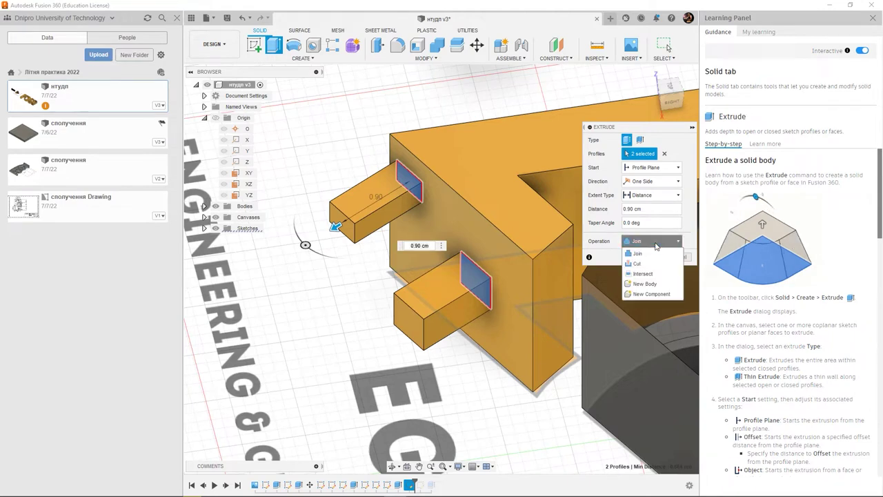
pyautogui.click(647, 295)
pyautogui.press('Return')
# Reframe the whole model and pan over to the F3 part.
pyautogui.keyDown('shift'); pyautogui.moveTo(647, 296); pyautogui.dragTo(520, 228, button='middle'); pyautogui.keyUp('shift')
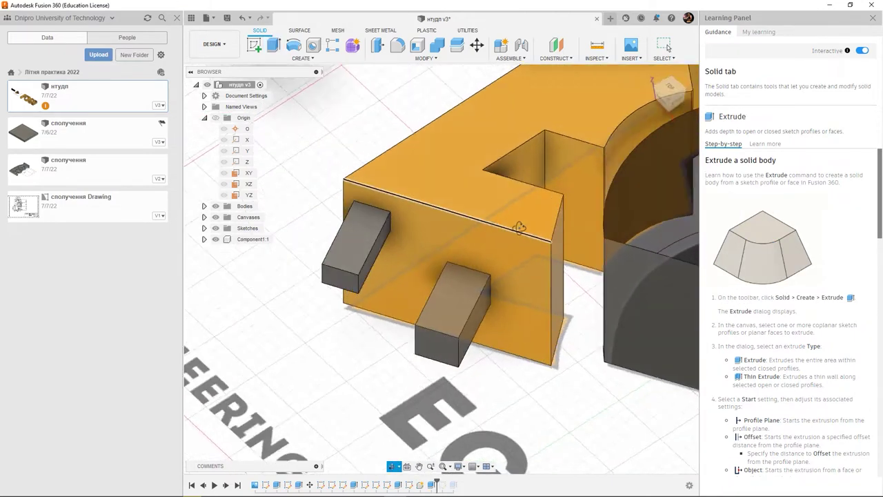
pyautogui.press('F6')
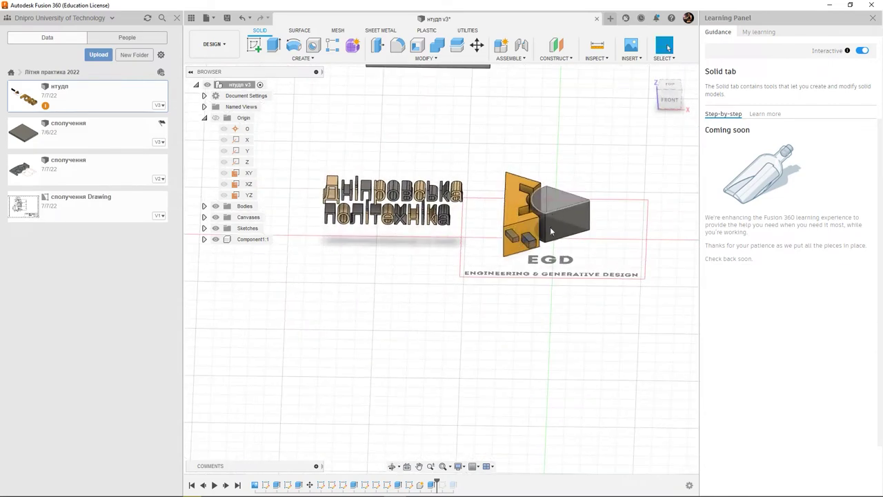
pyautogui.scroll(2, 473, 256)
pyautogui.scroll(2, 473, 256)
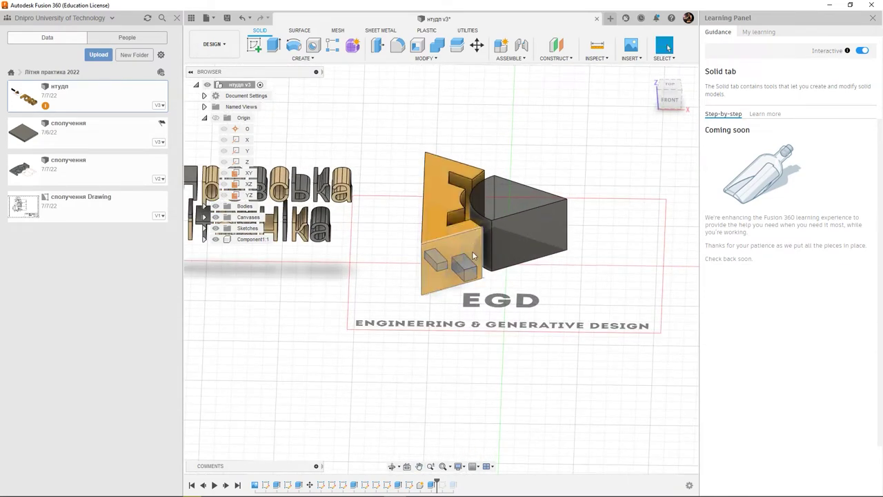
pyautogui.moveTo(530, 151)
pyautogui.mouseDown(button='middle')
pyautogui.moveTo(409, 199)
pyautogui.moveTo(296, 191)
pyautogui.mouseUp(button='middle')
# Start a sketch on the front XZ plane and look straight at it.
pyautogui.click(254, 45)
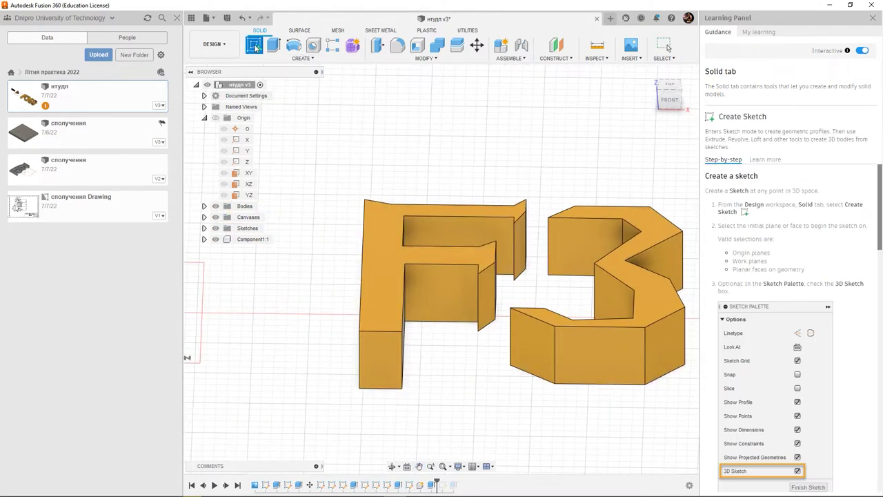
pyautogui.scroll(-3, 343, 135)
pyautogui.scroll(-3, 449, 189)
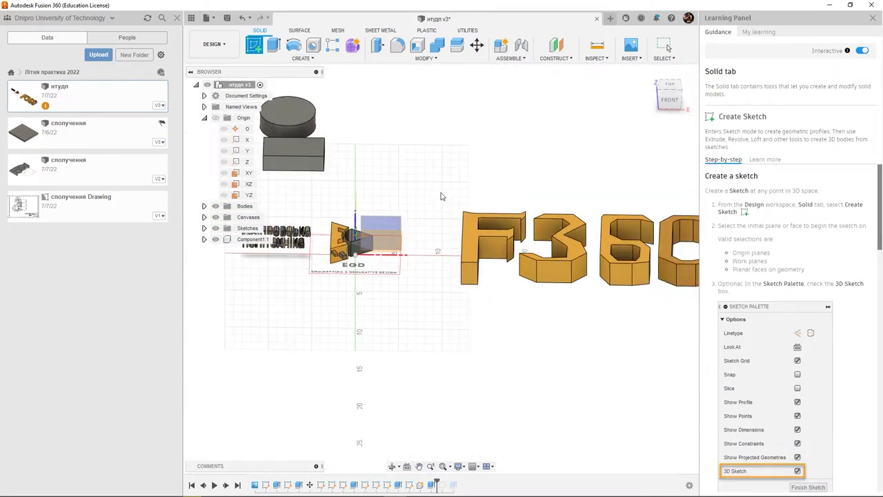
pyautogui.click(422, 252)
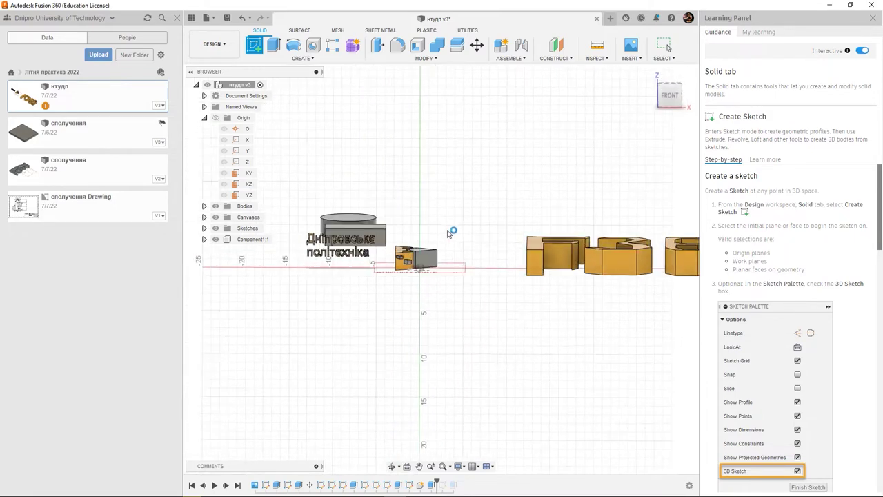
pyautogui.moveTo(529, 188)
pyautogui.mouseDown(button='middle')
pyautogui.moveTo(433, 339)
pyautogui.moveTo(361, 221)
pyautogui.moveTo(437, 217)
pyautogui.moveTo(481, 182)
pyautogui.moveTo(376, 199)
pyautogui.moveTo(392, 192)
pyautogui.mouseUp(button='middle')
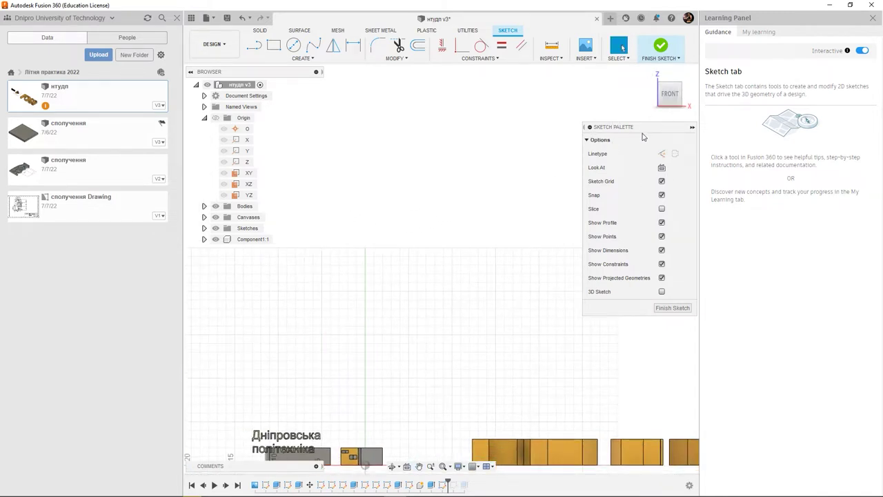
pyautogui.moveTo(467, 214)
pyautogui.mouseDown(button='middle')
pyautogui.moveTo(469, 193)
pyautogui.moveTo(508, 217)
pyautogui.moveTo(482, 187)
pyautogui.mouseUp(button='middle')
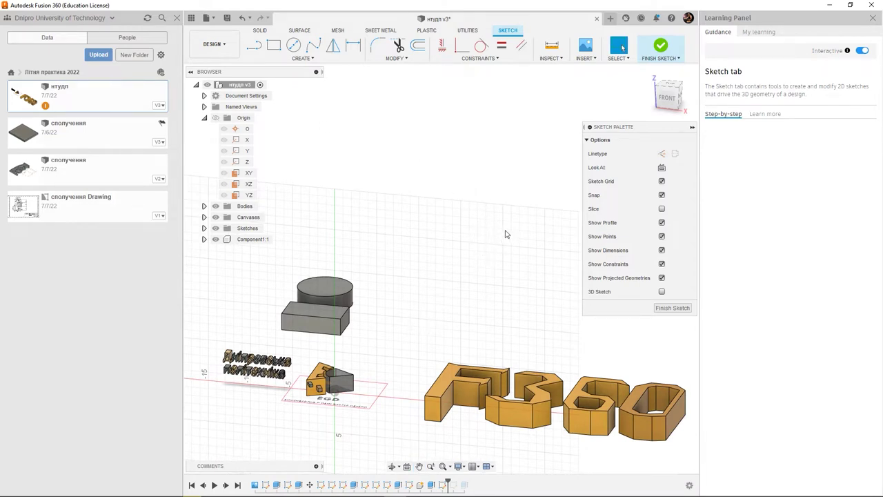
pyautogui.click(661, 169)
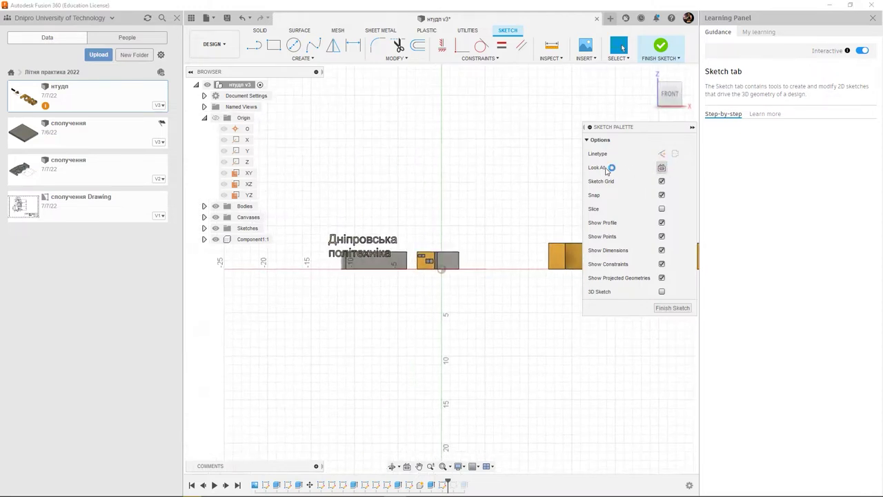
pyautogui.moveTo(494, 174)
pyautogui.mouseDown(button='middle')
pyautogui.moveTo(456, 343)
pyautogui.moveTo(412, 314)
pyautogui.mouseUp(button='middle')
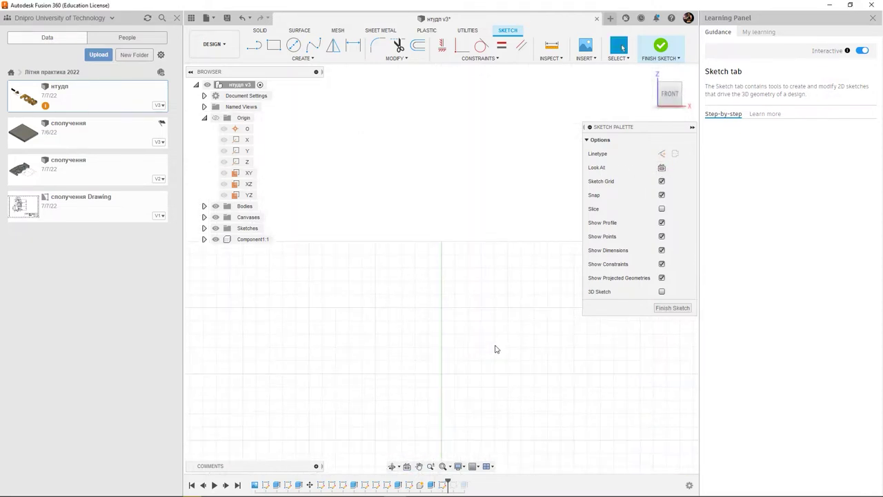
pyautogui.scroll(2, 459, 239)
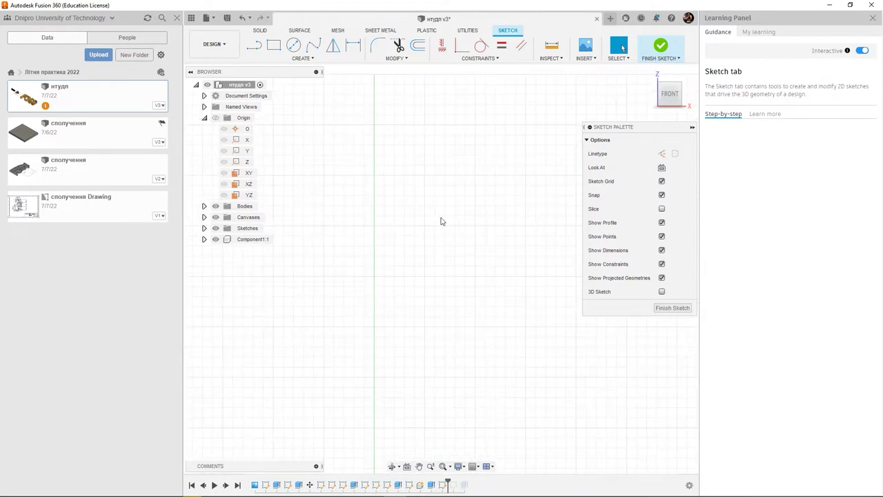
# Zoom out and toggle the sketch grid off and back on.
pyautogui.scroll(-2, 458, 233)
pyautogui.scroll(-1, 471, 230)
pyautogui.scroll(-1, 467, 229)
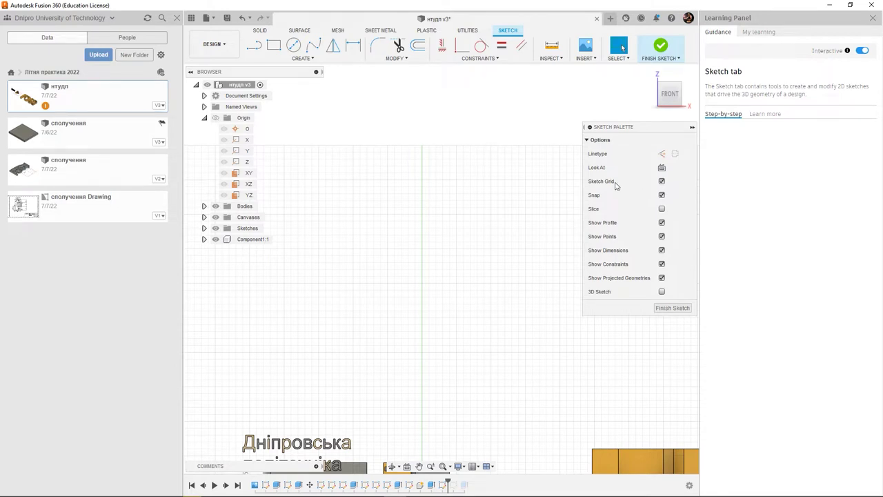
pyautogui.click(661, 182)
pyautogui.click(662, 182)
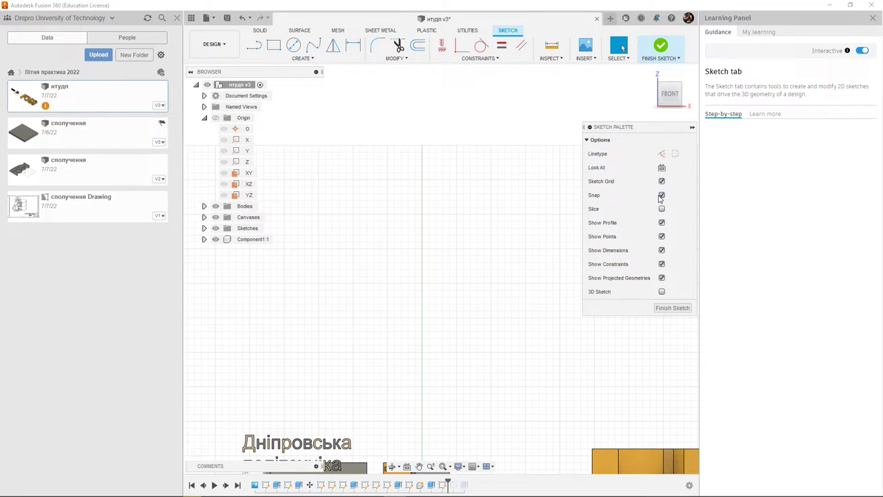
# Draw a first zigzag chain of slanted, vertical and horizontal lines.
pyautogui.click(254, 44)
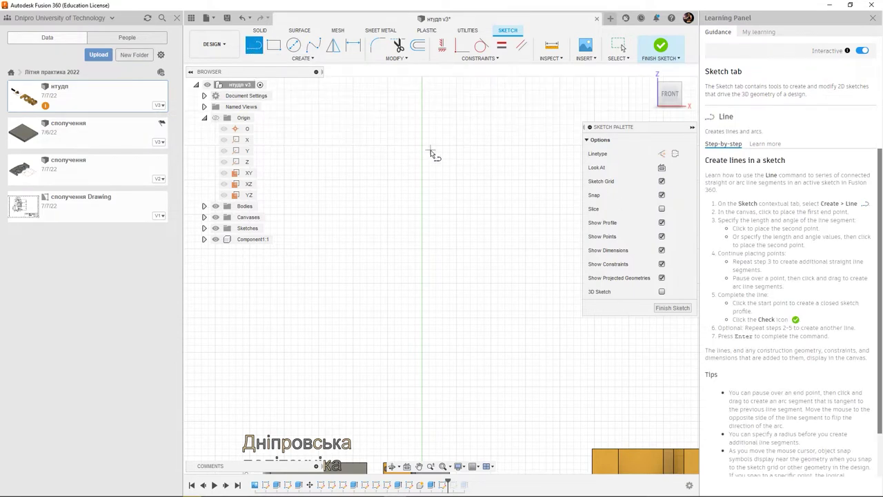
pyautogui.click(455, 168)
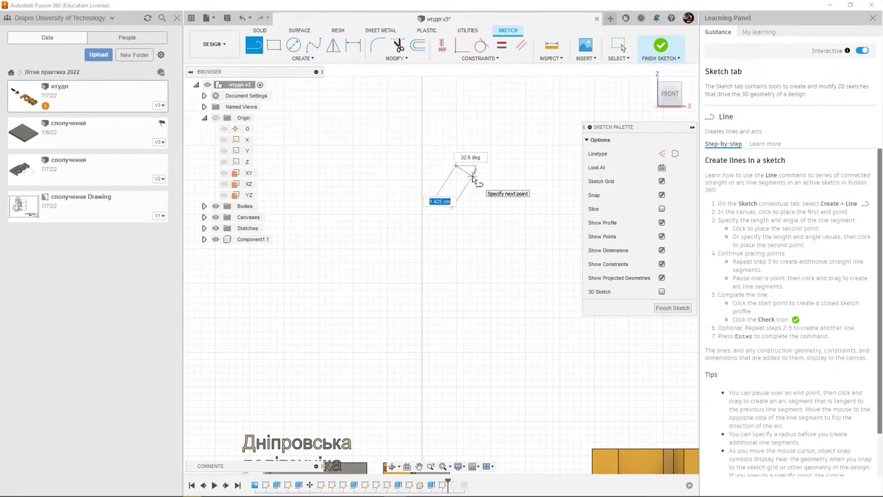
pyautogui.click(472, 176)
pyautogui.click(473, 205)
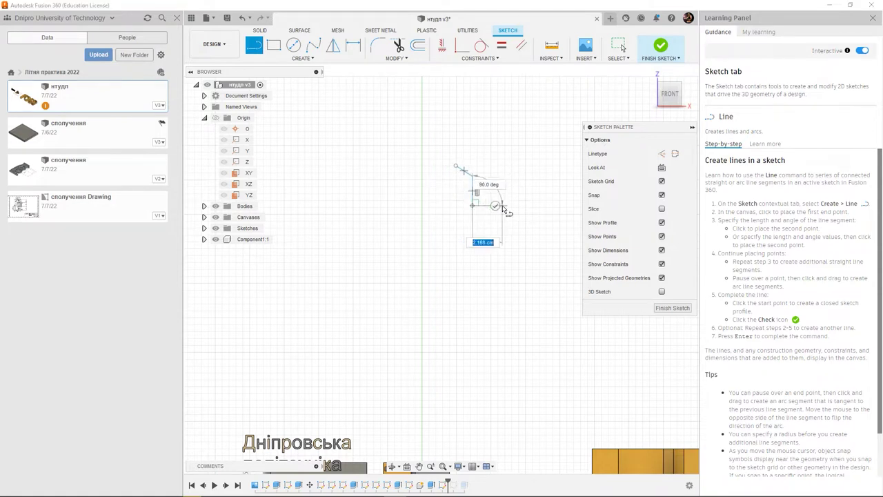
pyautogui.click(502, 205)
pyautogui.click(509, 217)
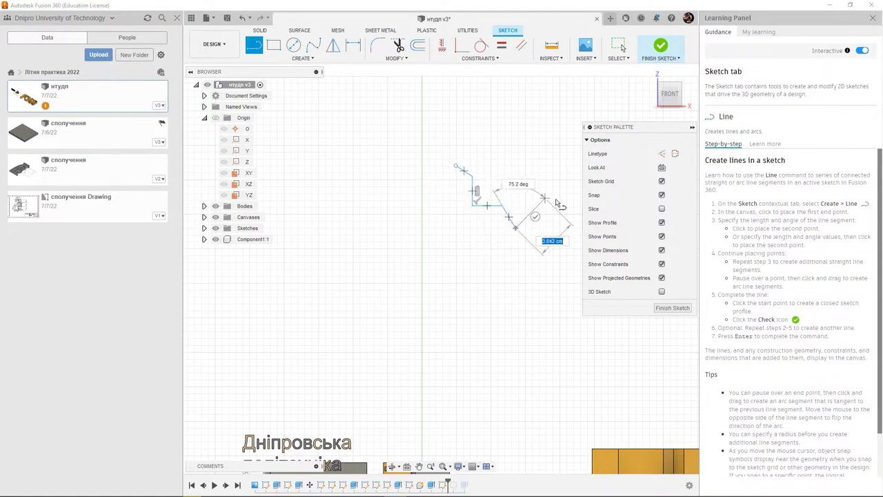
pyautogui.press('Escape')
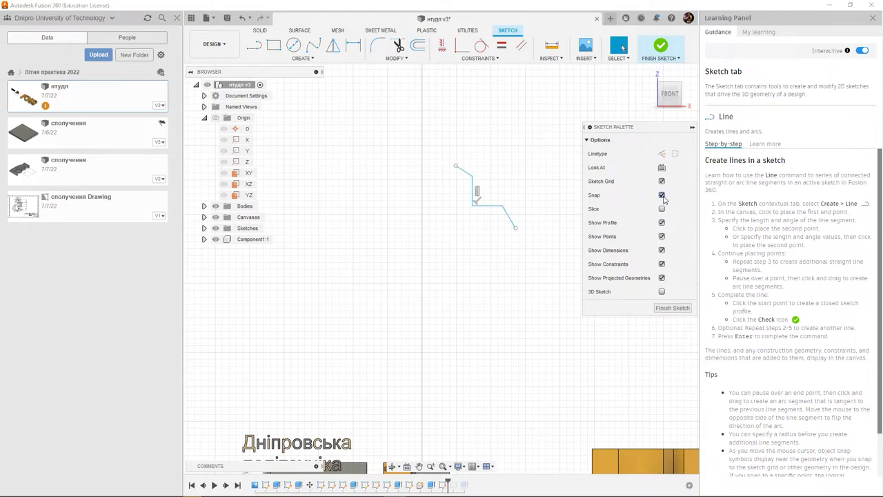
# Toggle snapping, draw a second two-segment chain below, and window-select all lines.
pyautogui.click(254, 45)
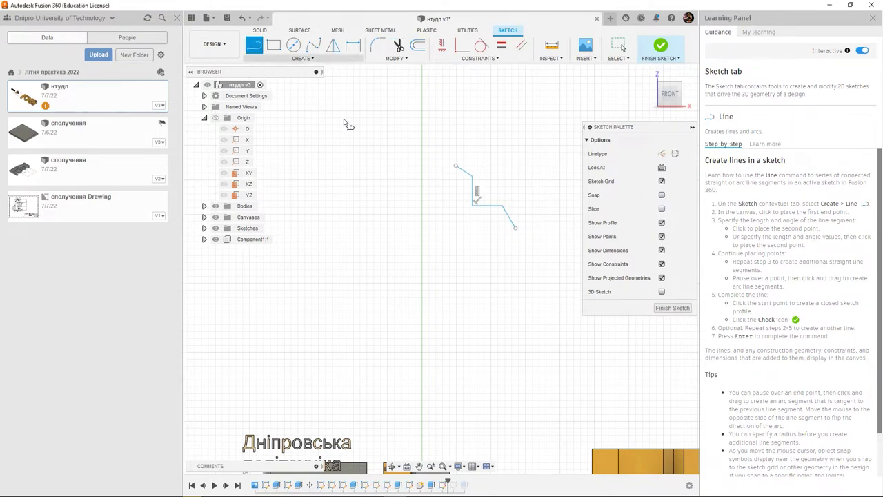
pyautogui.click(469, 230)
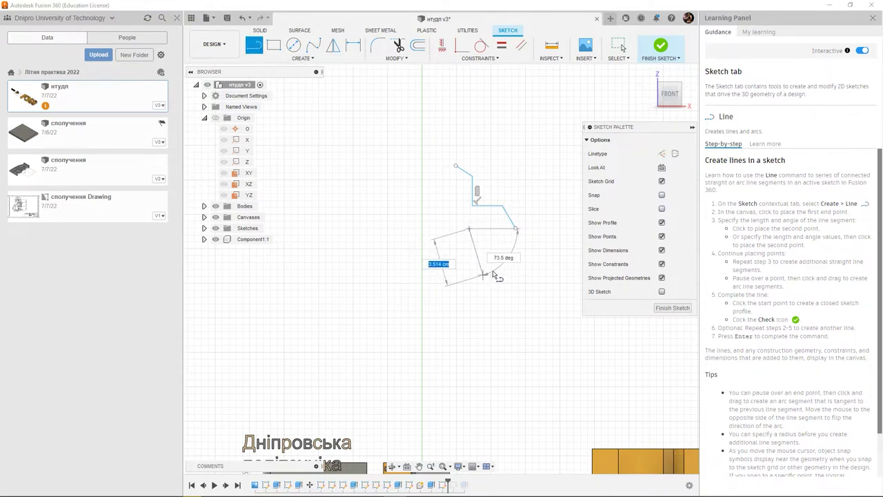
pyautogui.click(495, 255)
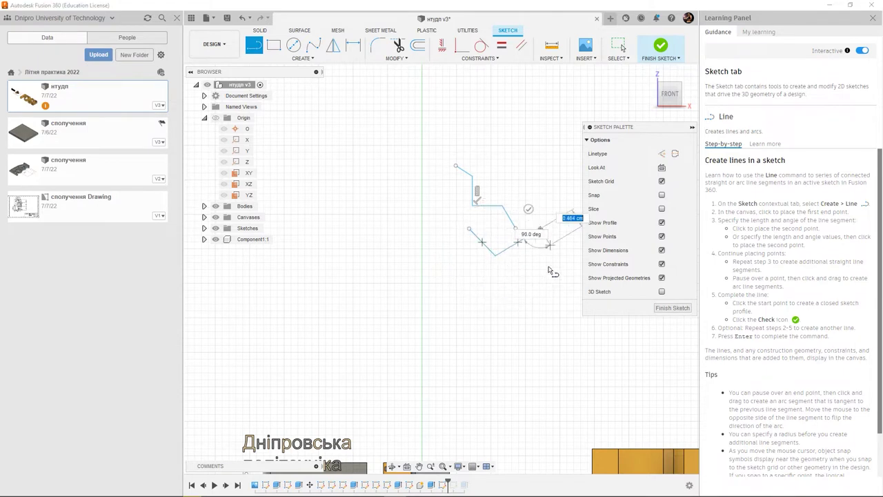
pyautogui.click(540, 228)
pyautogui.press('Escape')
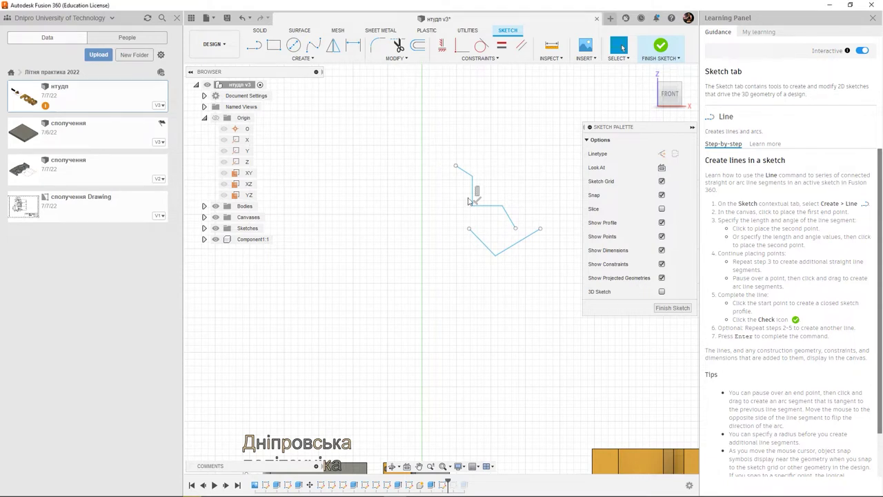
pyautogui.moveTo(434, 134); pyautogui.dragTo(543, 310)
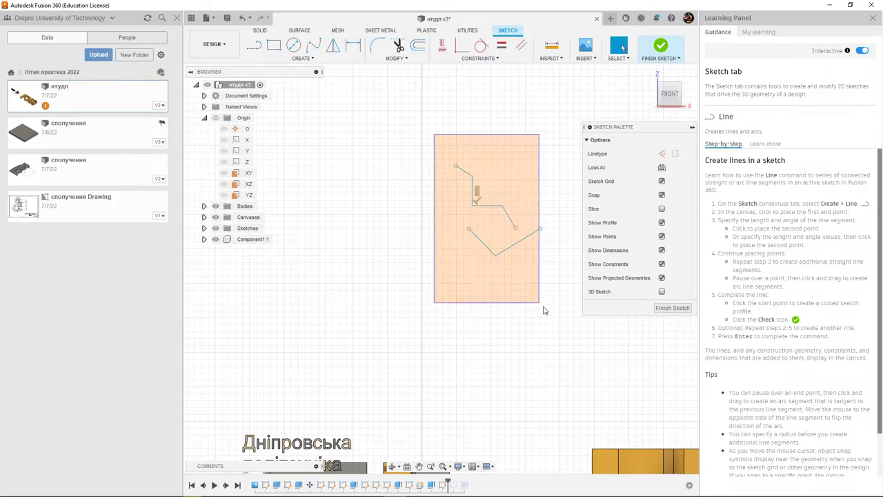
# Delete the selected line chains and pick Line from the sketch shapes list.
pyautogui.press('Delete')
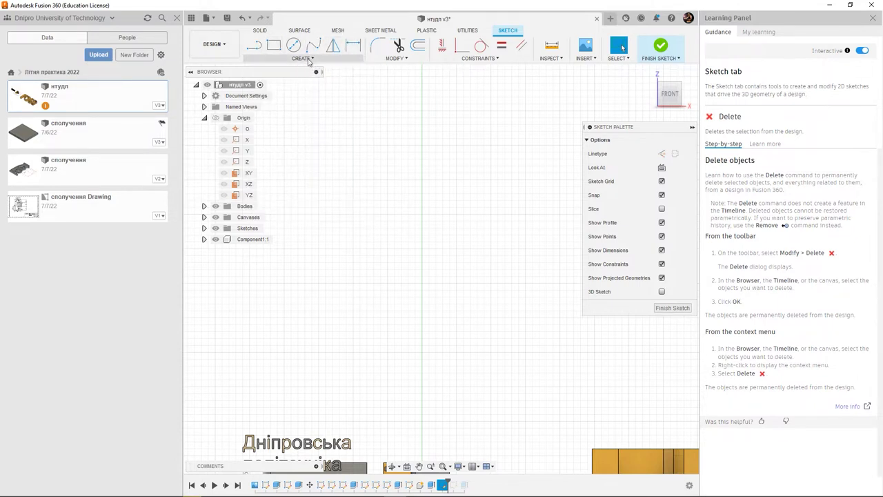
pyautogui.click(315, 59)
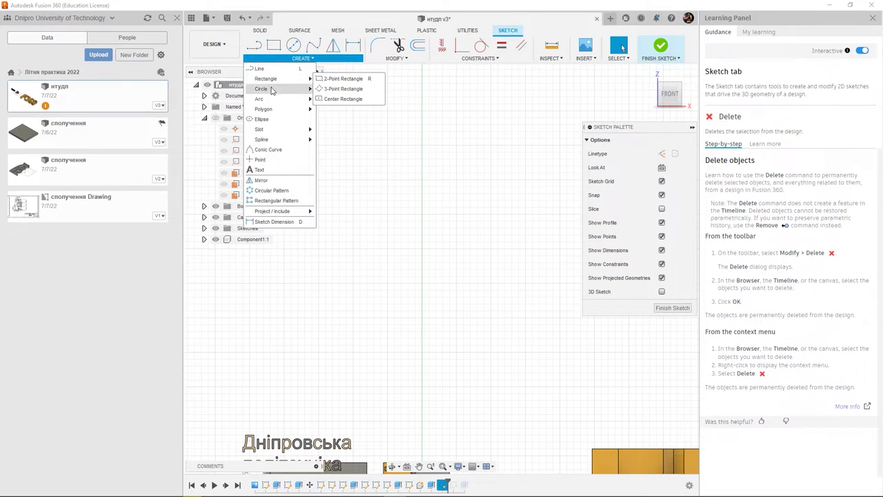
pyautogui.moveTo(264, 109)
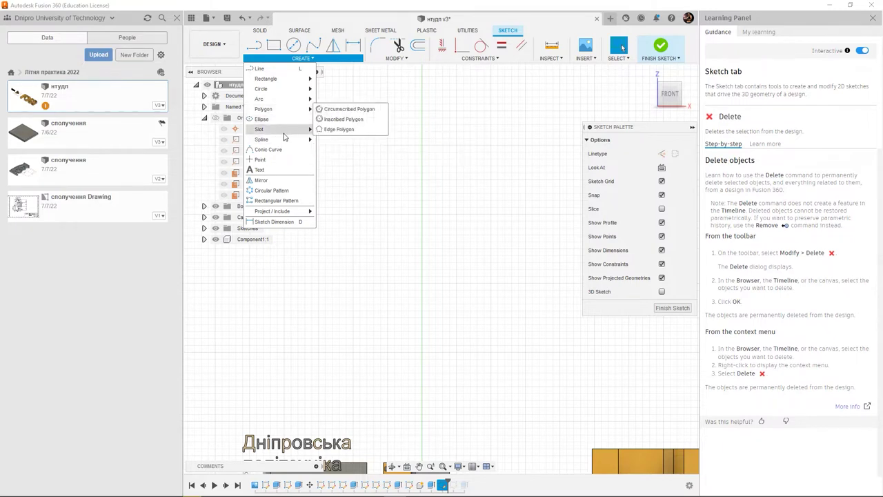
pyautogui.click(265, 69)
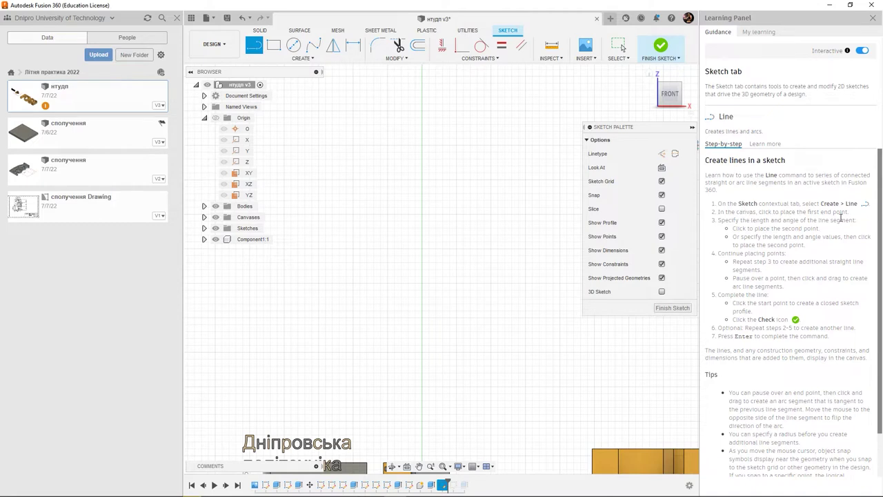
# Draw a 22 cm line at 45 degrees from a chosen start point.
pyautogui.scroll(-2, 753, 296)
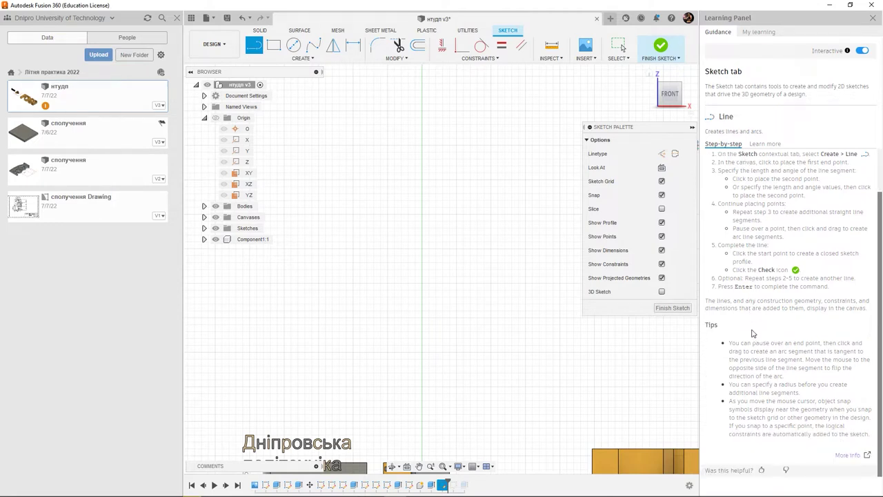
pyautogui.scroll(2, 754, 324)
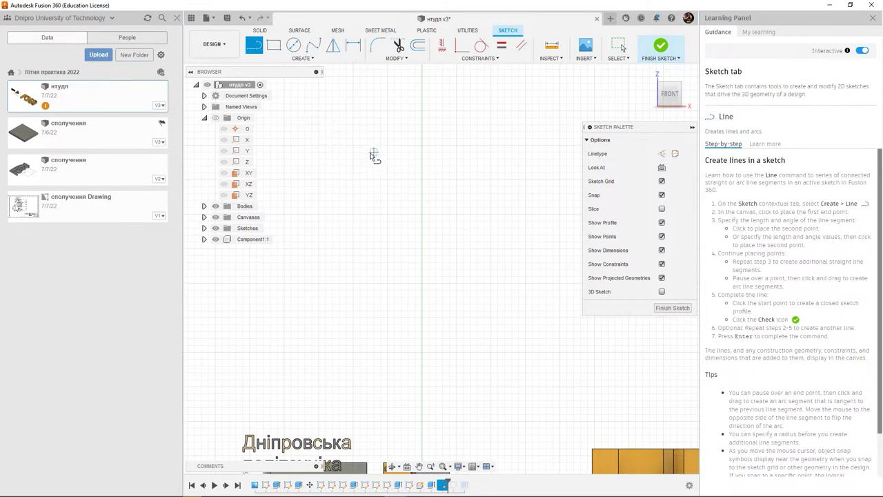
pyautogui.click(332, 146)
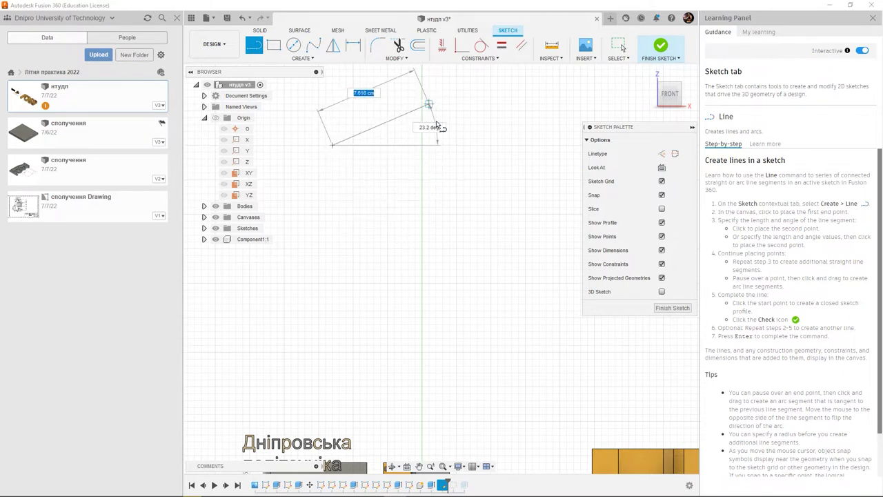
pyautogui.moveTo(436, 125); pyautogui.dragTo(407, 200, button='middle')
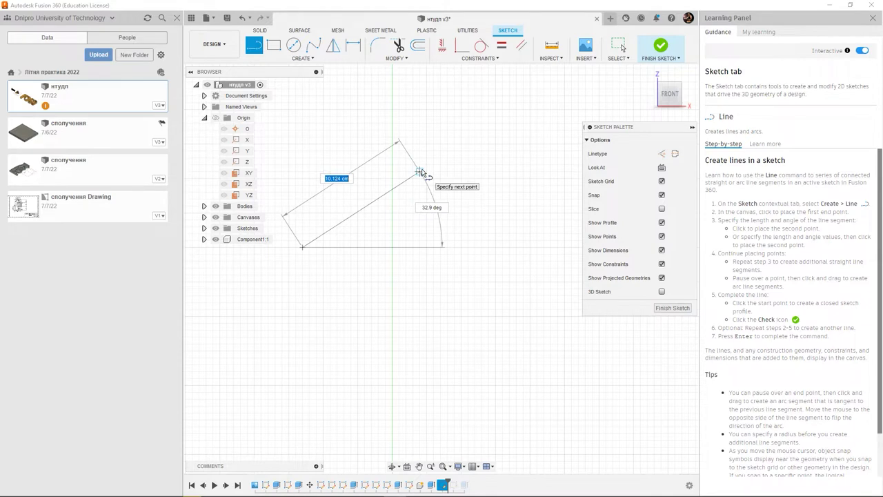
pyautogui.press('Tab')
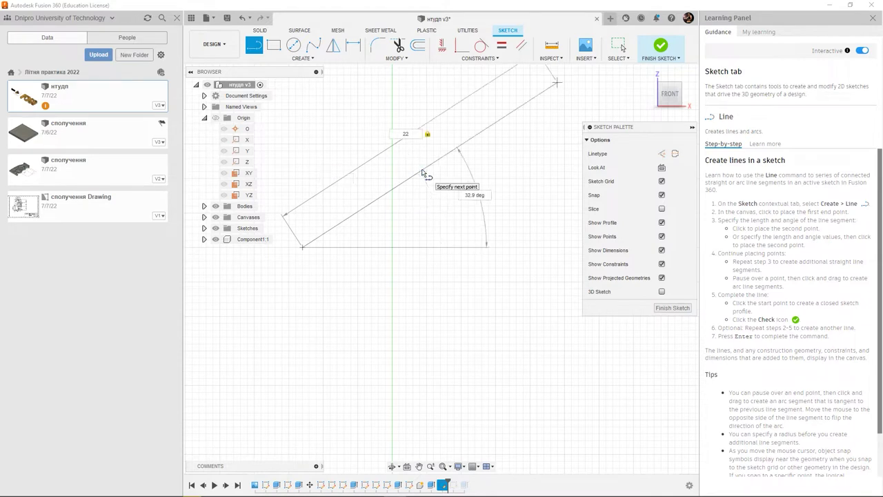
pyautogui.press('Tab')
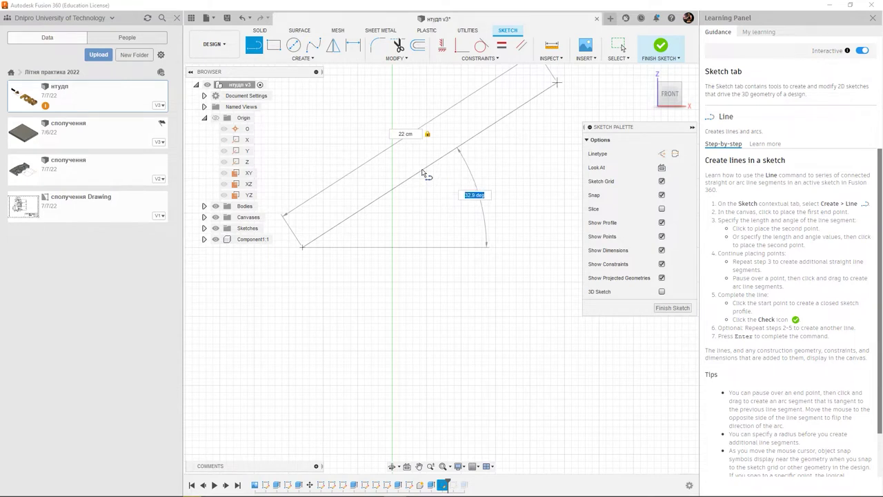
pyautogui.write('45')
pyautogui.press('Tab')
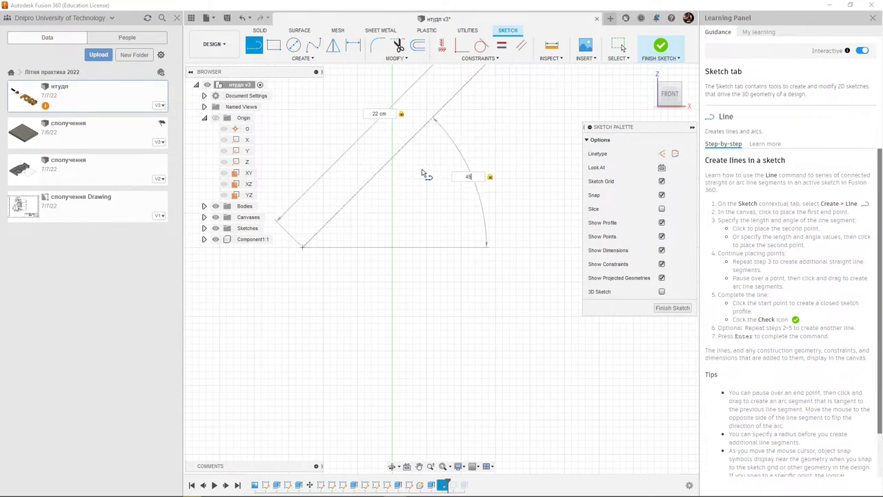
pyautogui.press('Tab')
pyautogui.press('Tab')
pyautogui.press('Tab')
pyautogui.press('Tab')
pyautogui.press('Tab')
pyautogui.press('Tab')
pyautogui.press('Tab')
pyautogui.press('Tab')
pyautogui.press('Tab')
pyautogui.press('Tab')
pyautogui.press('Tab')
pyautogui.press('Tab')
pyautogui.scroll(-3, 422, 173)
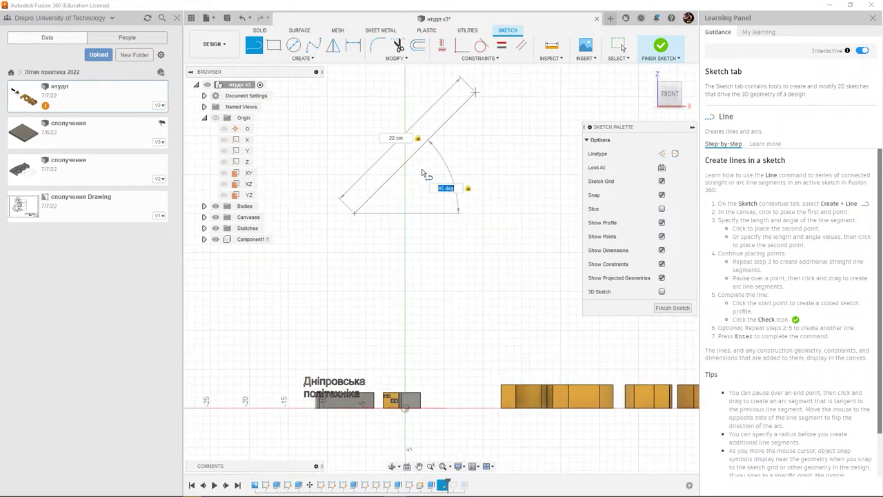
pyautogui.press('Return')
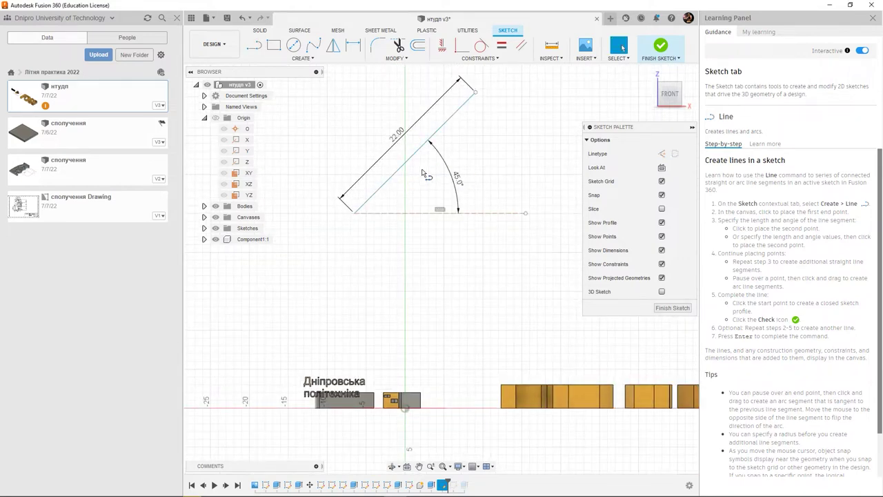
# Extend the 22.00 line's top end with horizontal, vertical and sloped segments.
pyautogui.moveTo(510, 144); pyautogui.dragTo(441, 223, button='middle')
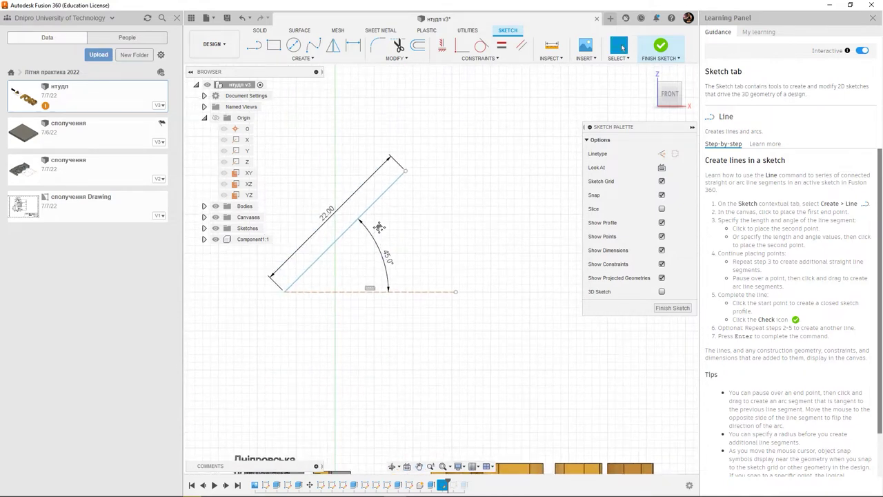
pyautogui.moveTo(379, 227); pyautogui.dragTo(402, 257, button='middle')
pyautogui.scroll(2, 404, 256)
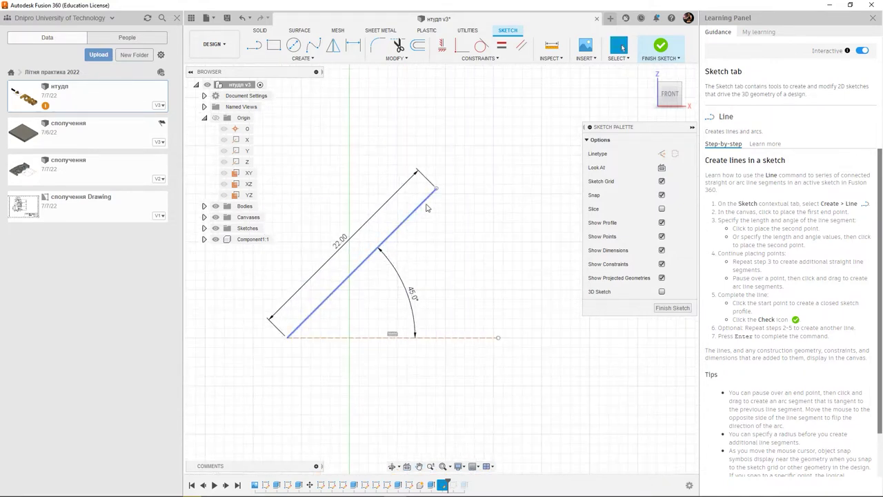
pyautogui.moveTo(445, 199); pyautogui.dragTo(433, 198, button='middle')
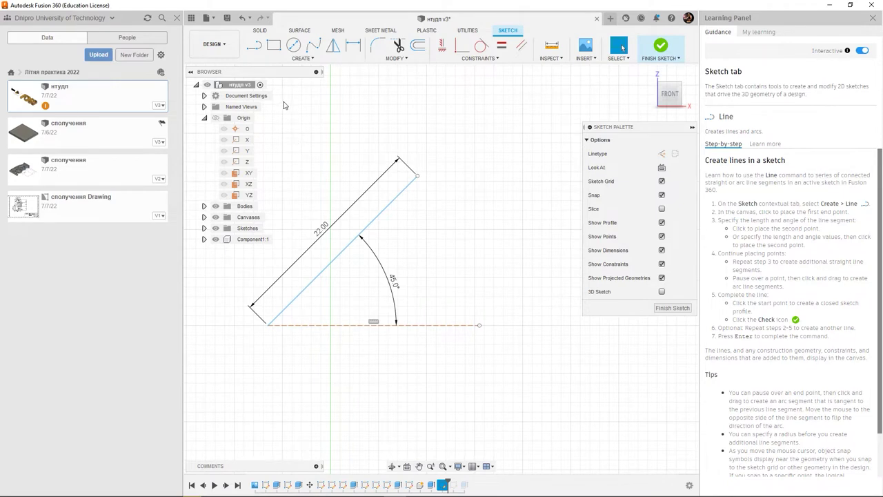
pyautogui.click(254, 45)
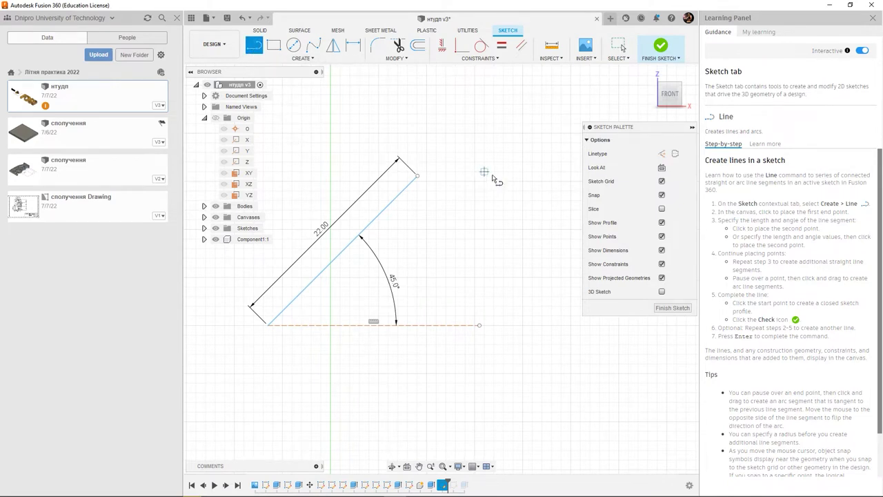
pyautogui.click(417, 177)
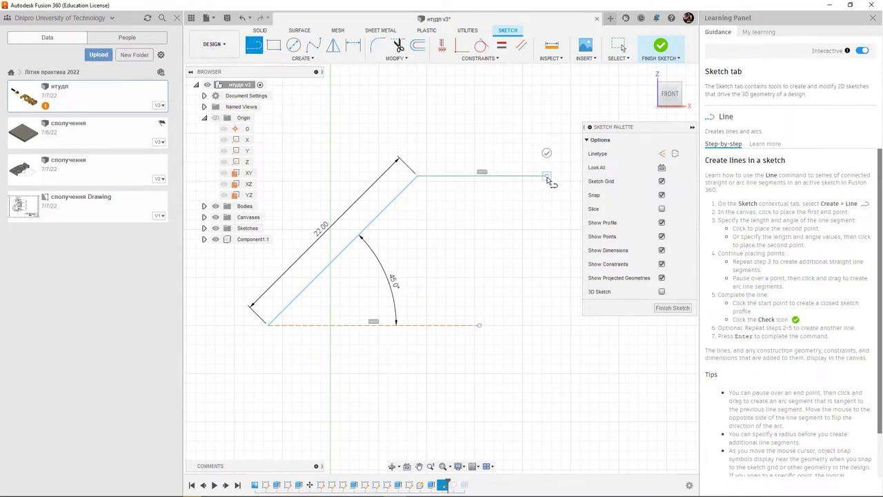
pyautogui.click(546, 177)
pyautogui.click(545, 238)
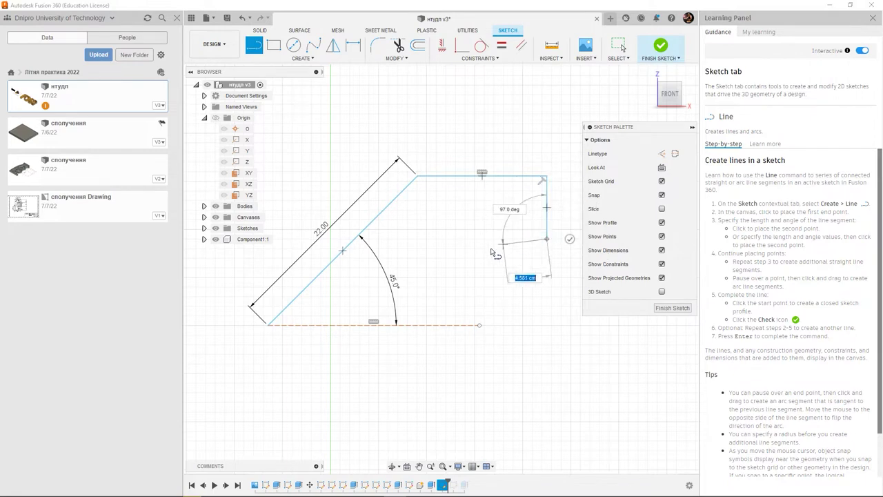
pyautogui.click(476, 250)
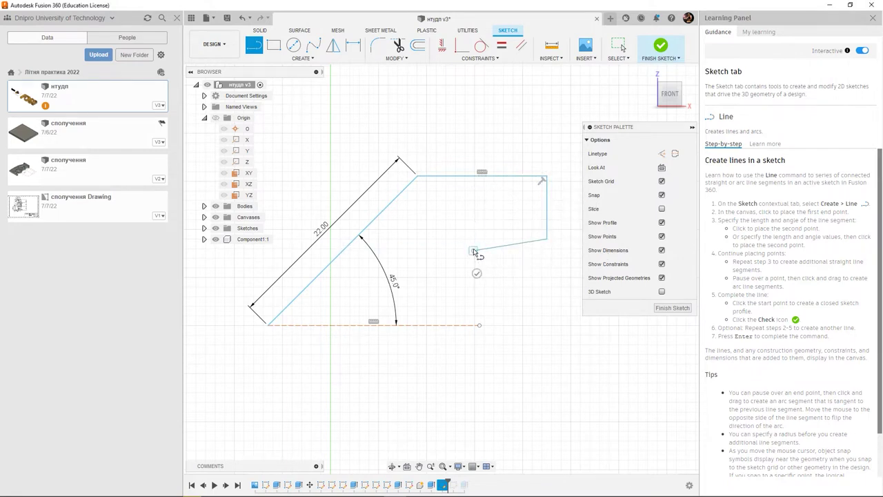
pyautogui.press('Escape')
# Draw a separate closed four-sided profile below the outline.
pyautogui.scroll(-3, 520, 283)
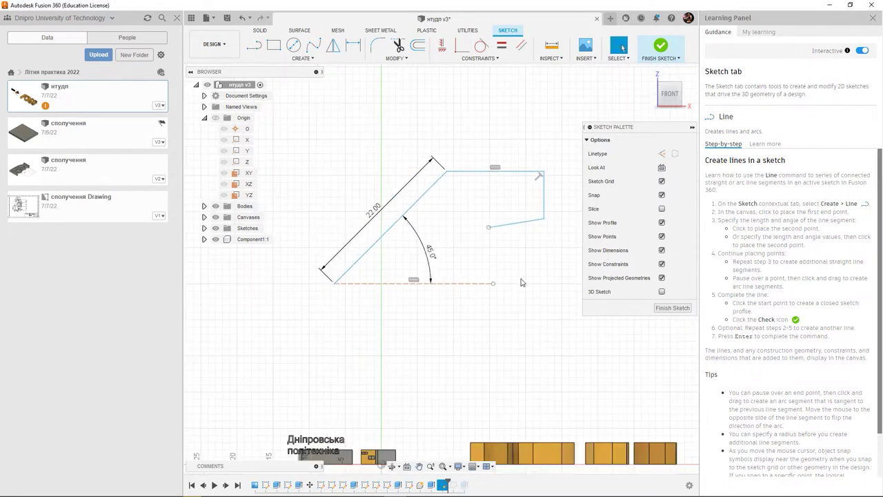
pyautogui.moveTo(484, 228); pyautogui.dragTo(463, 195, button='middle')
pyautogui.click(254, 45)
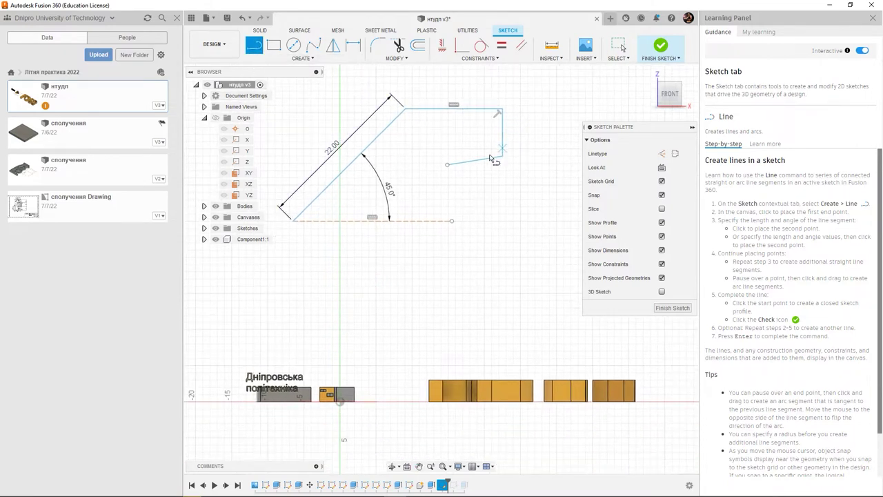
pyautogui.click(318, 299)
pyautogui.click(391, 258)
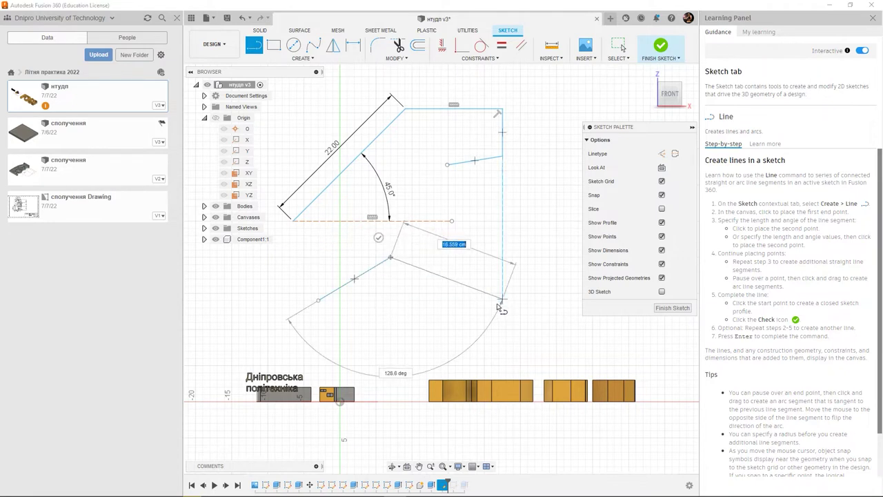
pyautogui.click(492, 315)
pyautogui.click(391, 343)
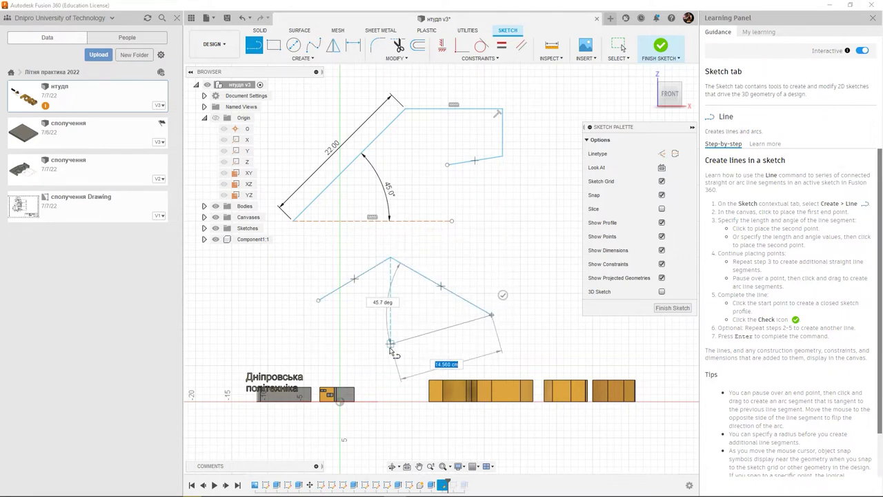
pyautogui.click(319, 300)
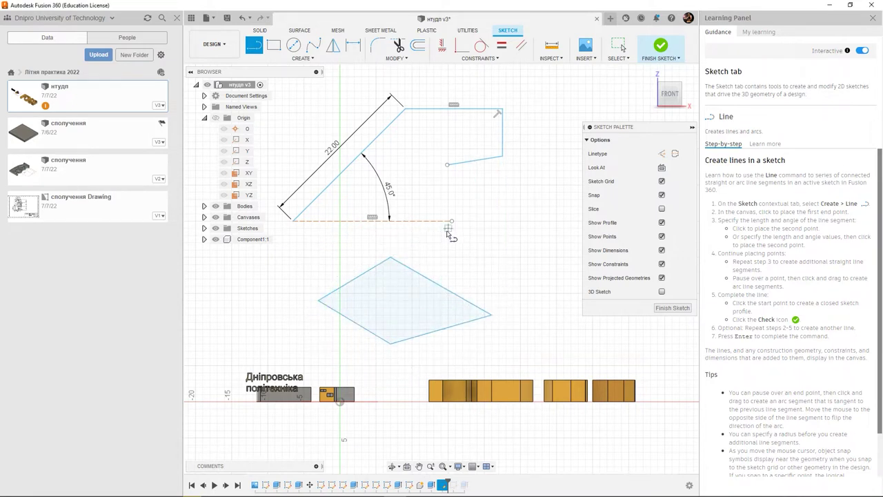
pyautogui.press('Escape')
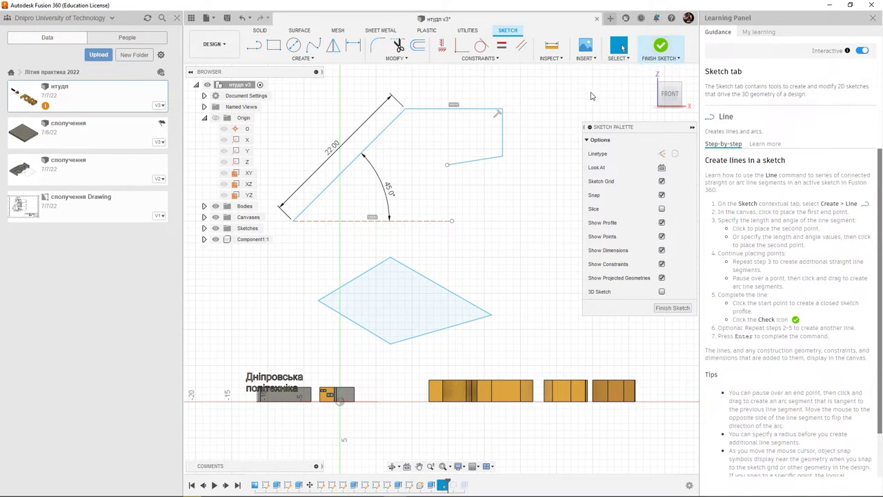
# Finish the sketch, extrude the four-sided profile into a 3 cm slab, then undo it.
pyautogui.click(664, 47)
pyautogui.keyDown('shift'); pyautogui.moveTo(542, 218); pyautogui.dragTo(531, 185, button='middle'); pyautogui.keyUp('shift')
pyautogui.click(274, 45)
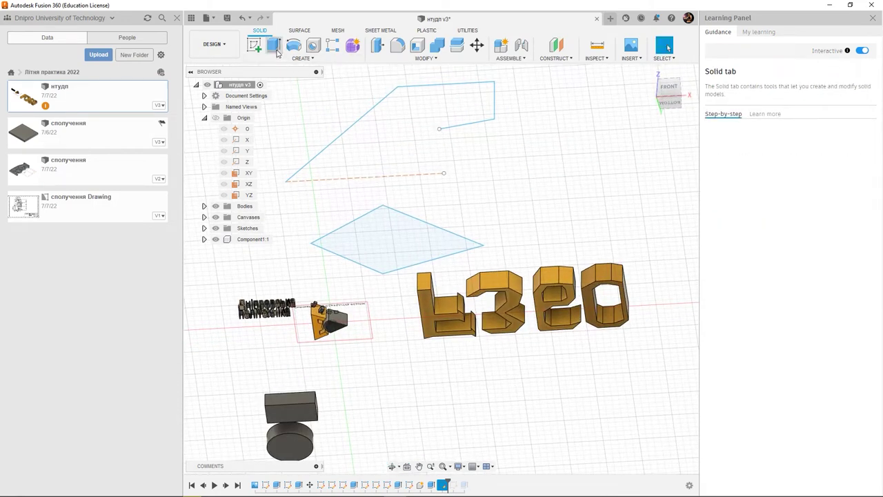
pyautogui.click(396, 233)
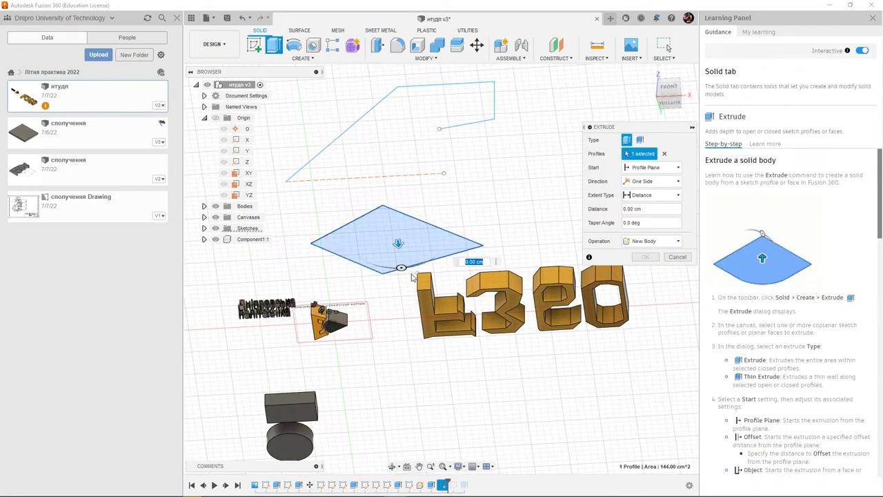
pyautogui.moveTo(396, 234); pyautogui.dragTo(366, 190)
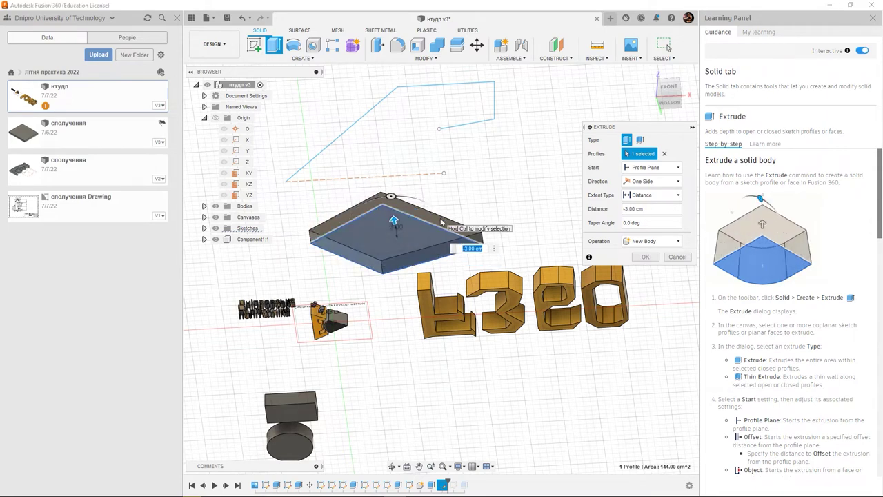
pyautogui.click(642, 256)
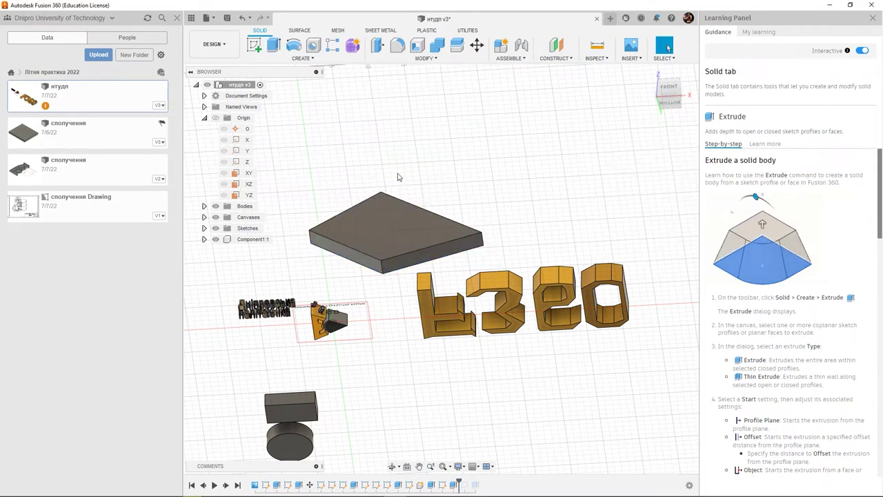
pyautogui.hotkey('ctrl', 'z')
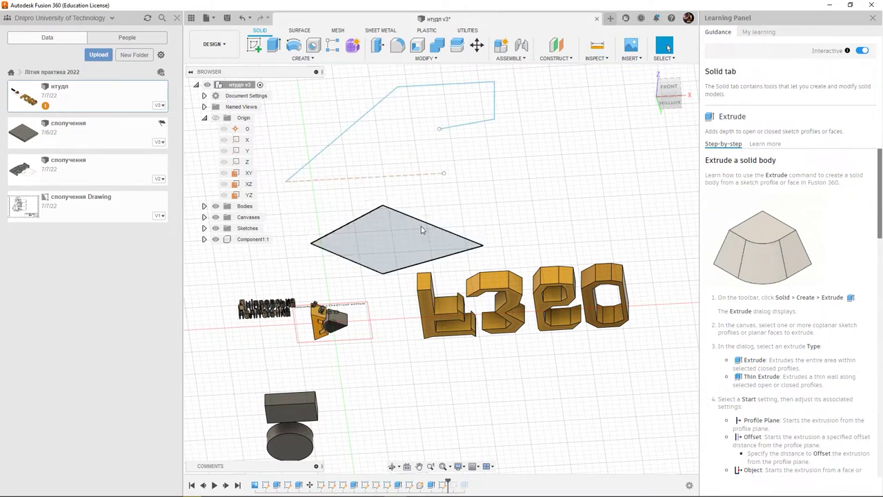
# Thin-extrude the open outline to -4 cm, inspect the wall, then undo it.
pyautogui.click(274, 45)
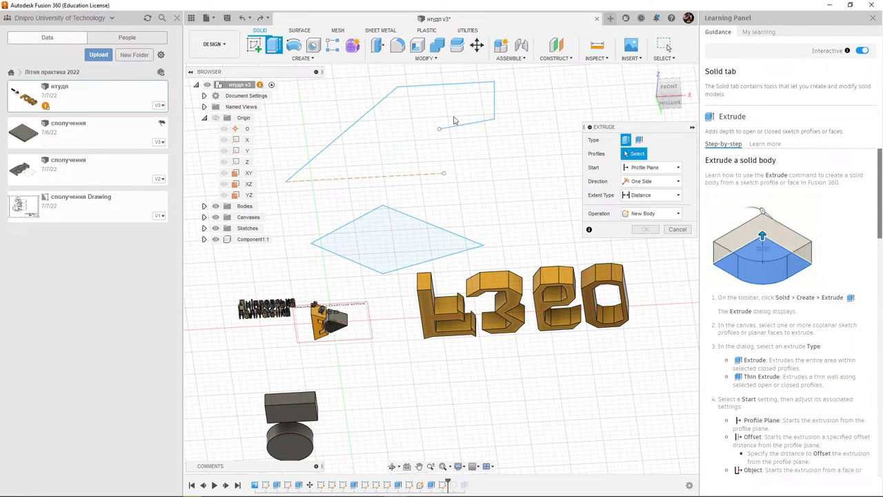
pyautogui.click(639, 139)
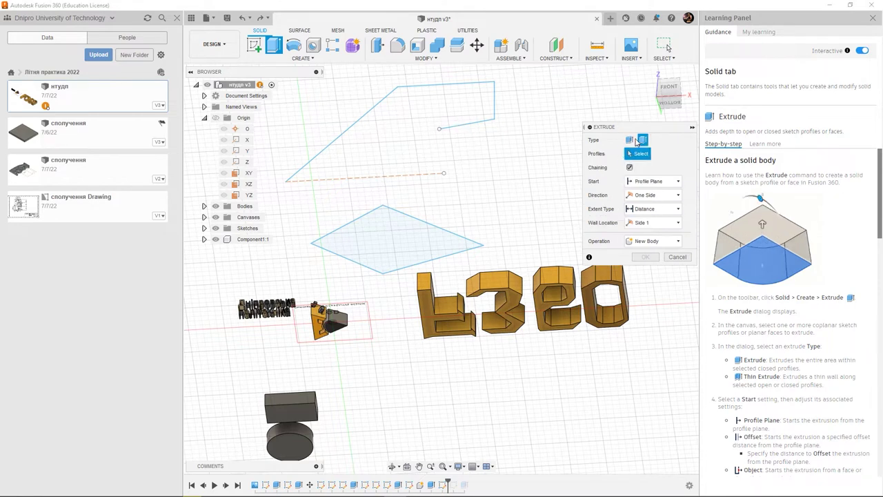
pyautogui.click(478, 126)
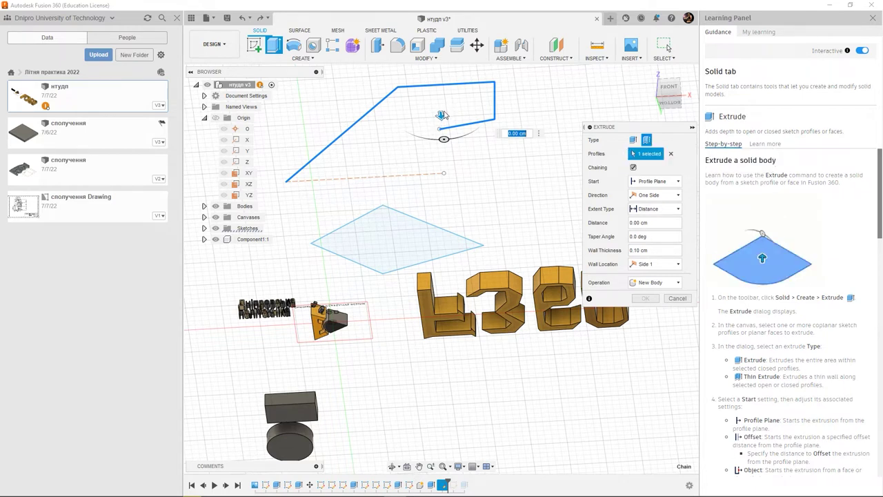
pyautogui.moveTo(442, 116); pyautogui.dragTo(483, 127)
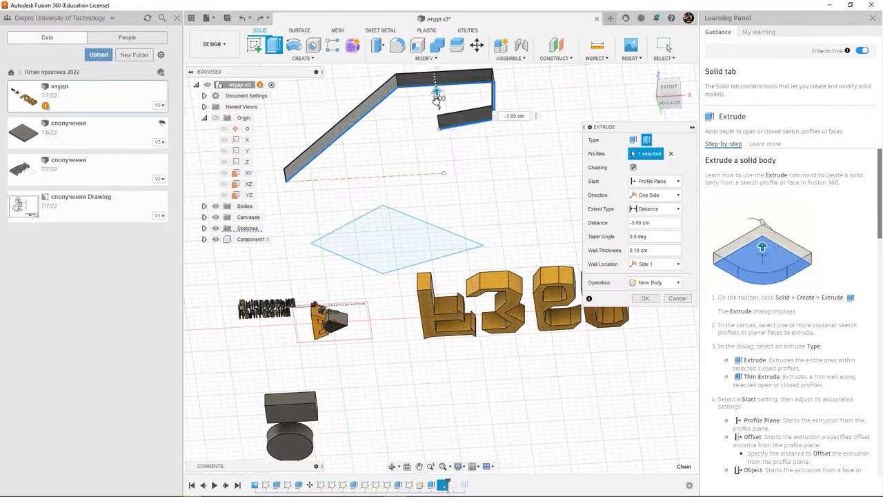
pyautogui.click(645, 298)
pyautogui.moveTo(503, 125)
pyautogui.keyDown('shift'); pyautogui.mouseDown(button='middle')
pyautogui.moveTo(533, 245)
pyautogui.moveTo(489, 200)
pyautogui.mouseUp(button='middle'); pyautogui.keyUp('shift')
pyautogui.hotkey('ctrl', 'z')
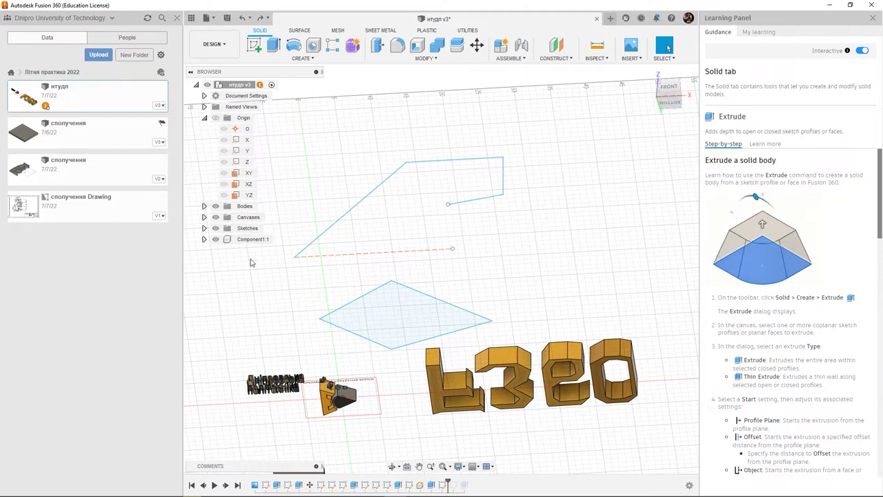
# Expand the Browser's Sketches folder and open Sketch11's right-click menu.
pyautogui.moveTo(476, 255); pyautogui.dragTo(471, 235, button='middle')
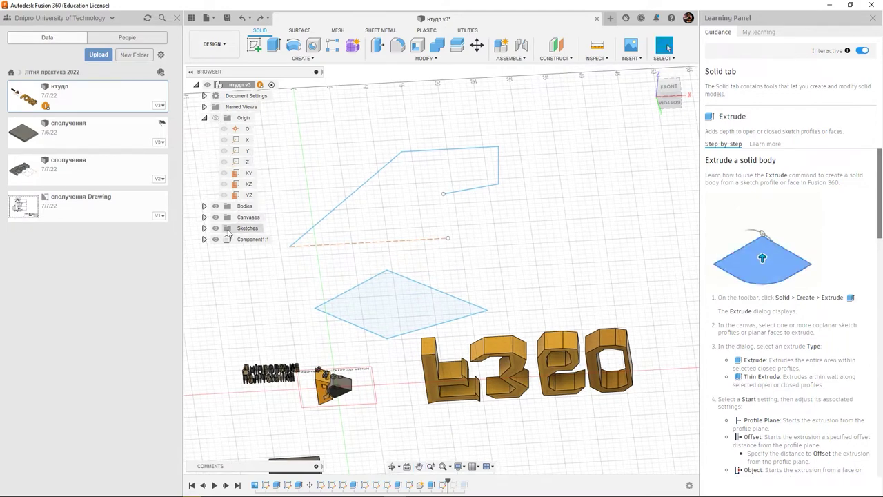
pyautogui.click(204, 229)
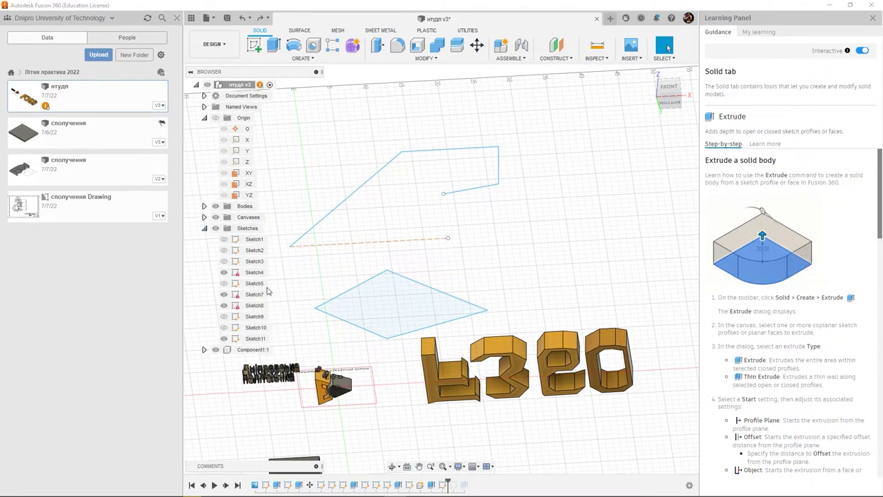
pyautogui.click(256, 339)
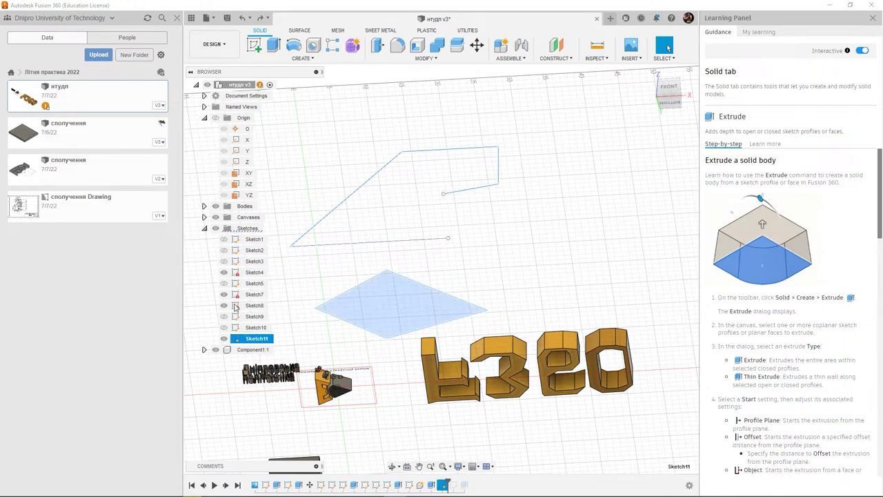
pyautogui.rightClick(249, 341)
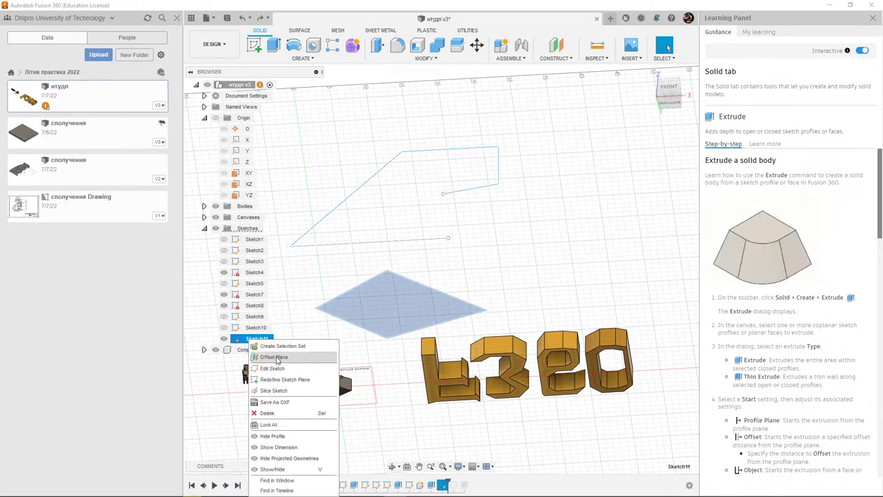
# Edit Sketch11 and select the top line's horizontal and corner perpendicular constraint glyphs.
pyautogui.click(269, 368)
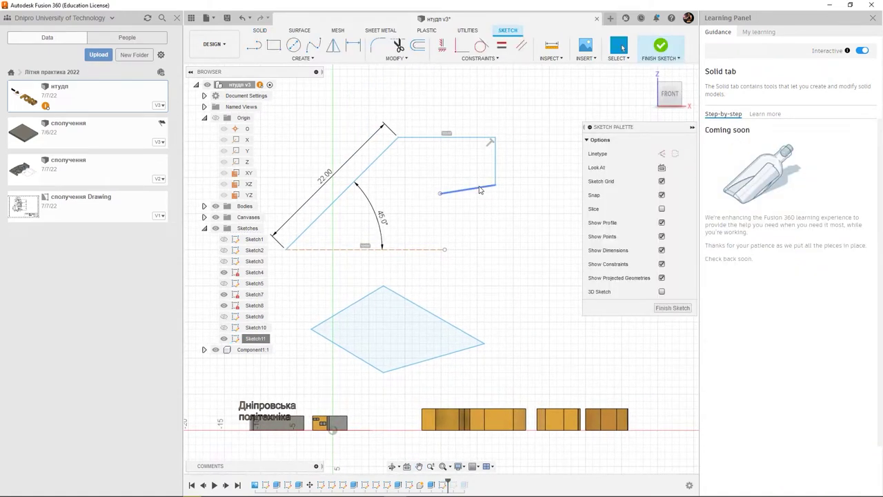
pyautogui.moveTo(490, 223); pyautogui.dragTo(466, 238, button='middle')
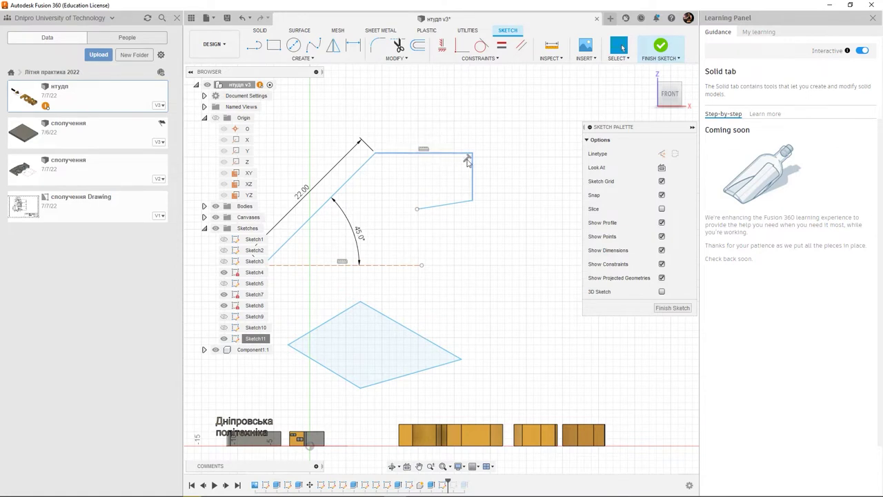
pyautogui.click(423, 148)
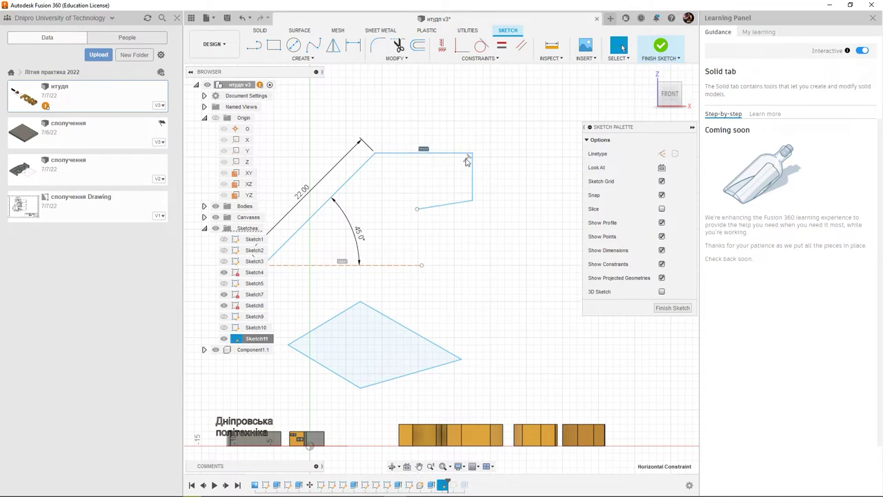
pyautogui.click(467, 159)
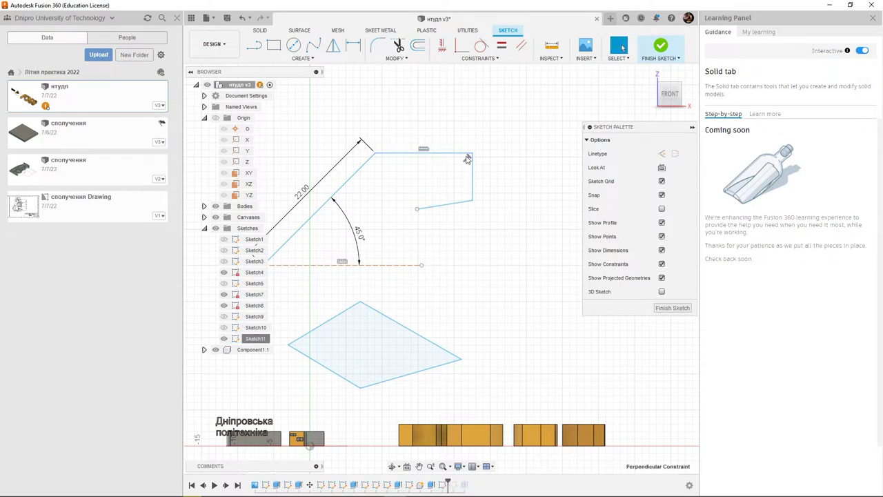
pyautogui.click(424, 150)
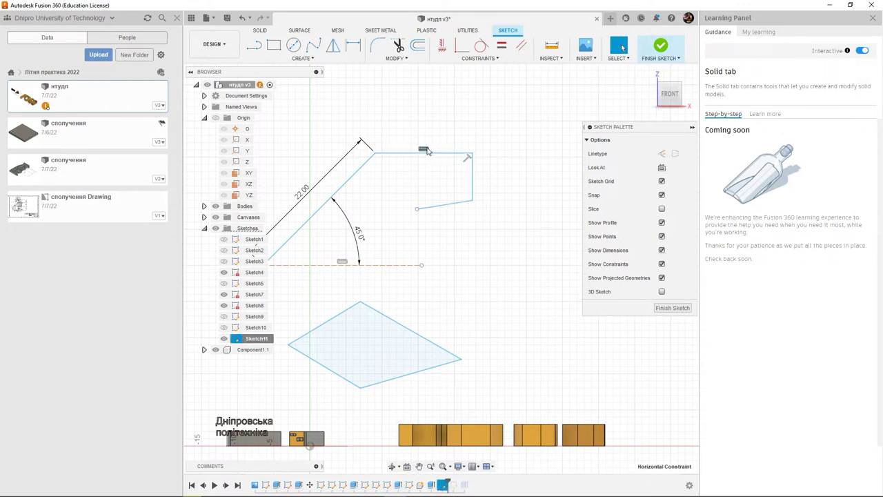
# Pick the Equal constraint, zoom out, and select the top line's horizontal constraint.
pyautogui.click(491, 59)
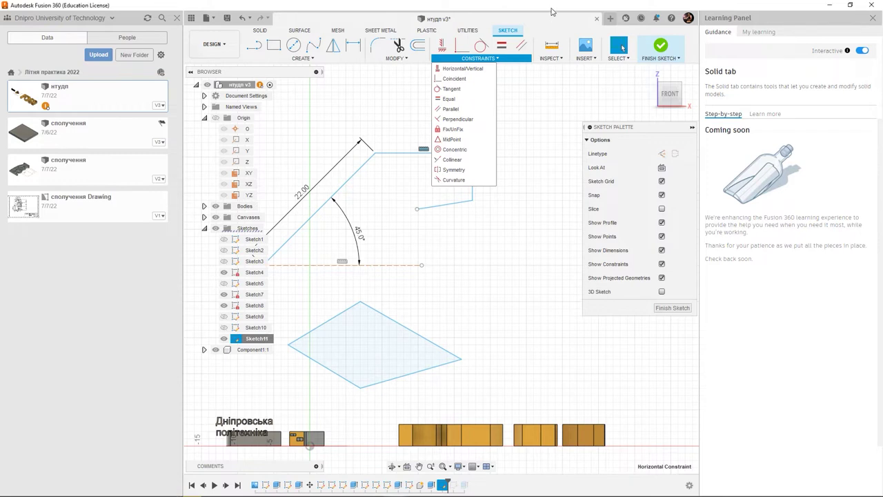
pyautogui.click(502, 45)
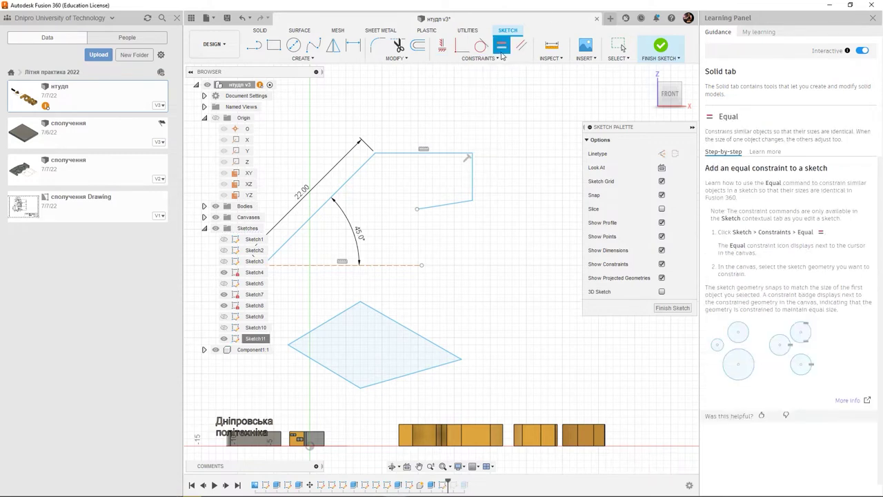
pyautogui.scroll(-1, 483, 95)
pyautogui.scroll(-1, 492, 110)
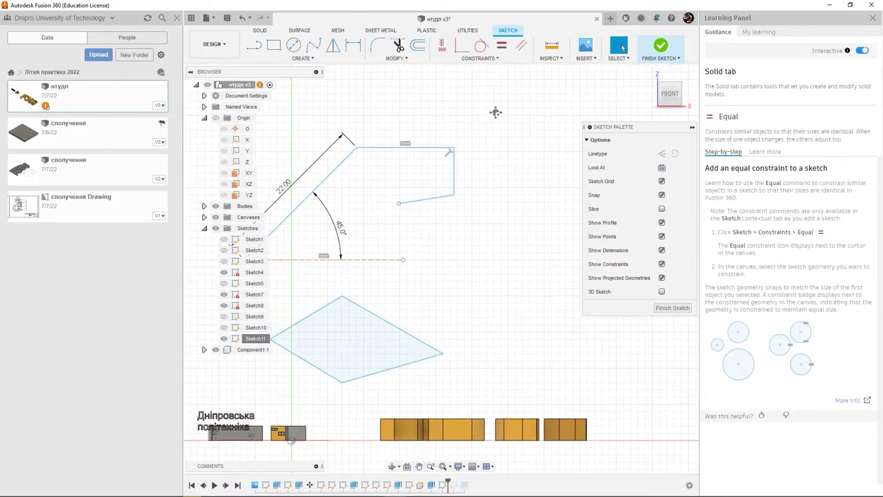
pyautogui.scroll(-1, 485, 133)
pyautogui.scroll(2, 477, 134)
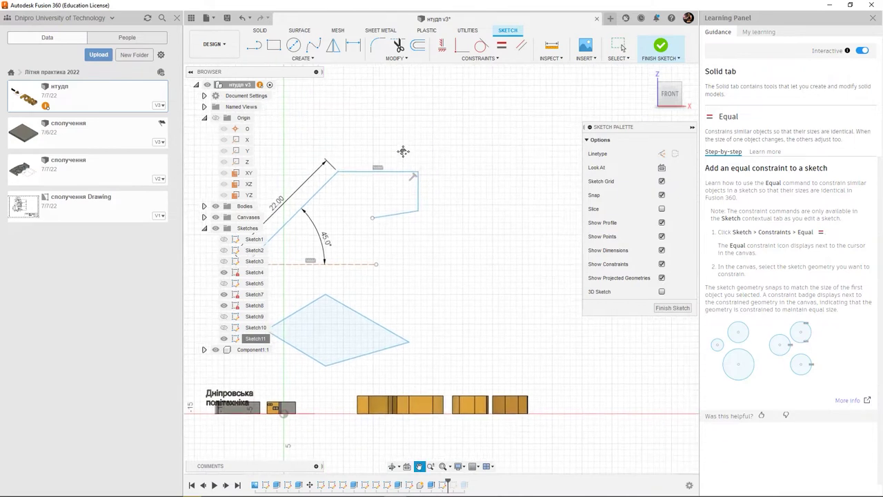
pyautogui.scroll(-2, 400, 173)
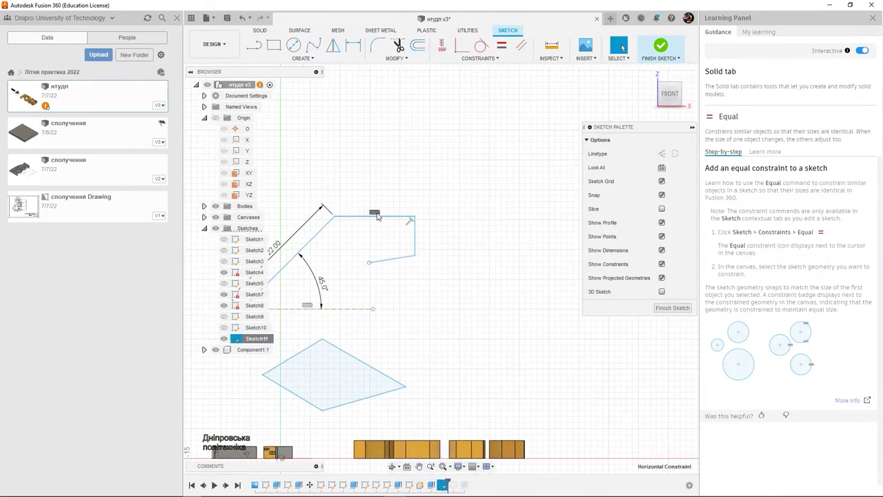
pyautogui.click(375, 213)
# Delete the top line's horizontal constraint and drag the top-right corner and lower endpoint.
pyautogui.press('Delete')
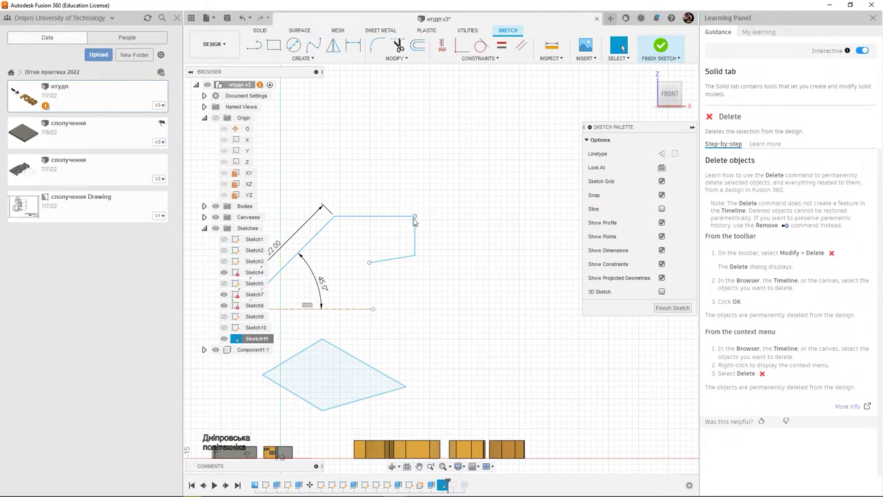
pyautogui.moveTo(416, 220); pyautogui.dragTo(453, 178)
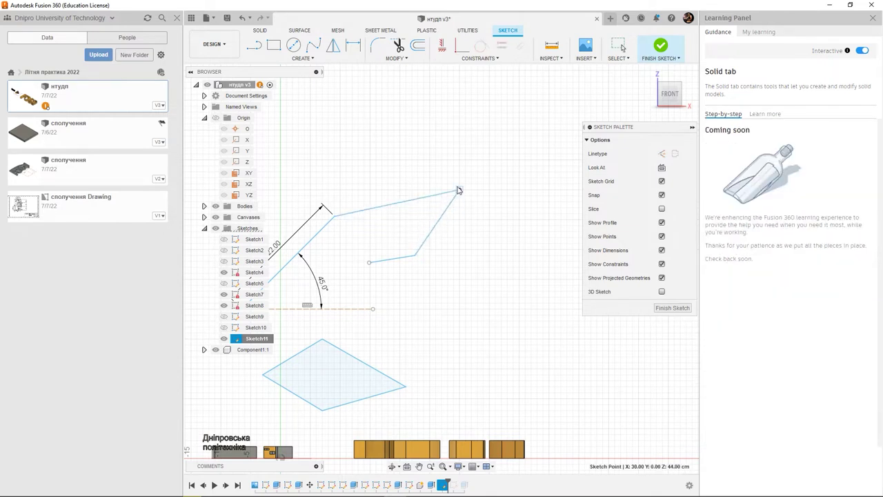
pyautogui.moveTo(370, 263)
pyautogui.mouseDown()
pyautogui.moveTo(358, 241)
pyautogui.moveTo(370, 232)
pyautogui.mouseUp()
pyautogui.scroll(3, 407, 200)
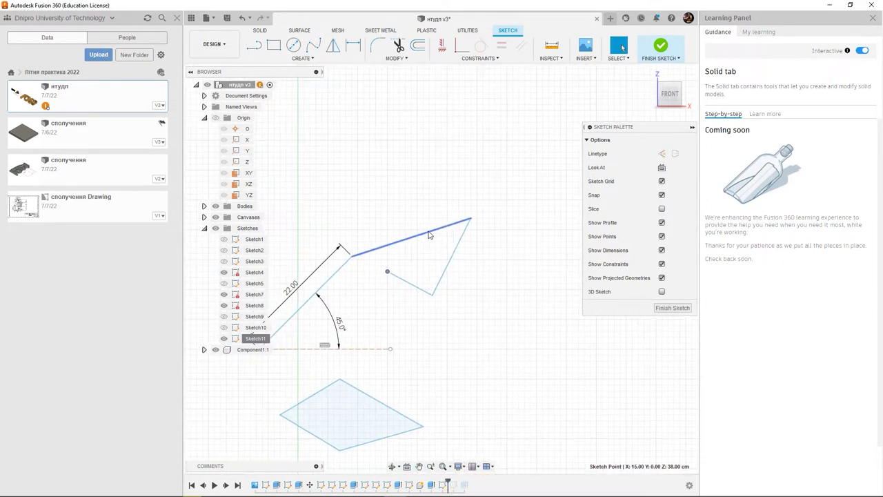
pyautogui.moveTo(443, 222); pyautogui.dragTo(447, 167, button='middle')
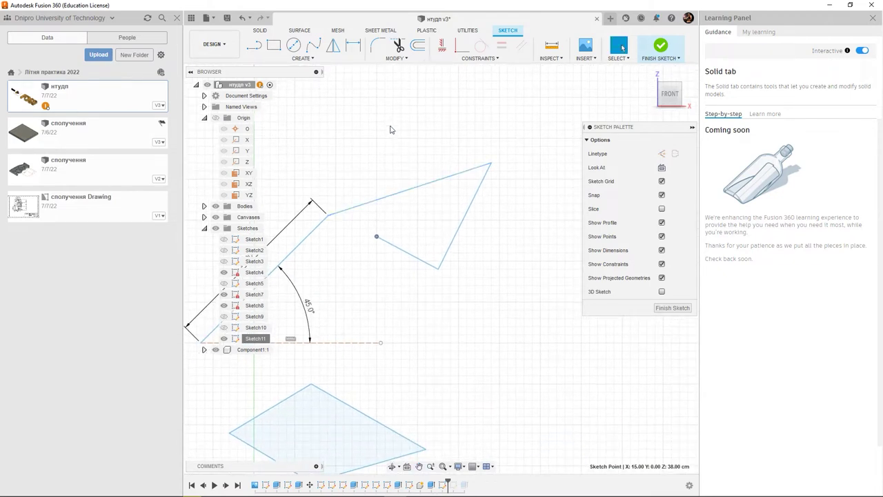
# Re-apply a horizontal constraint to the top line and stretch its right end outward.
pyautogui.click(481, 58)
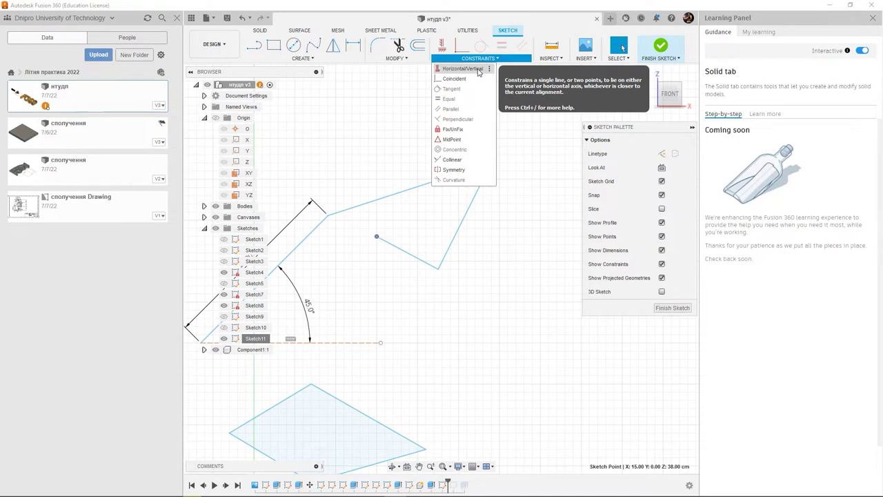
pyautogui.click(476, 69)
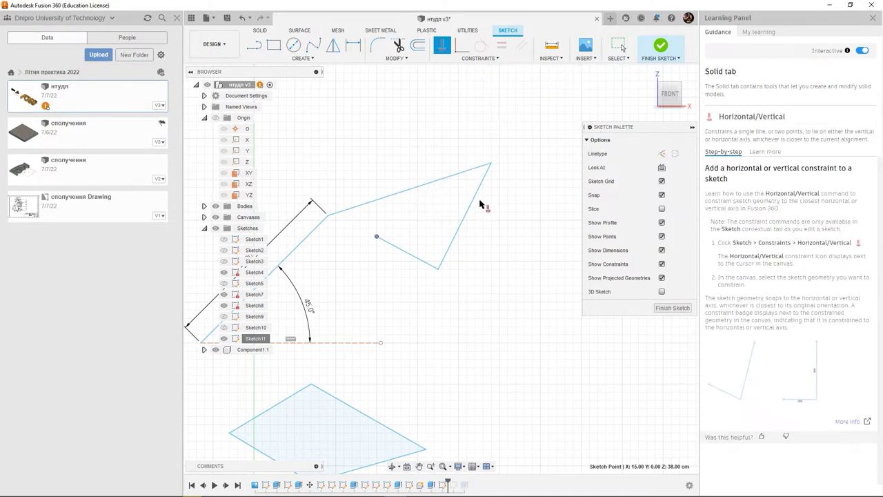
pyautogui.press('Escape')
pyautogui.click(429, 184)
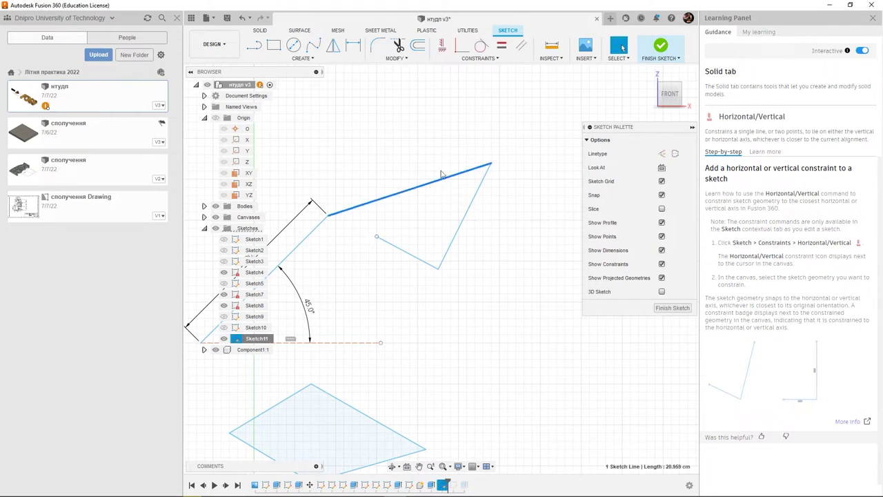
pyautogui.click(443, 47)
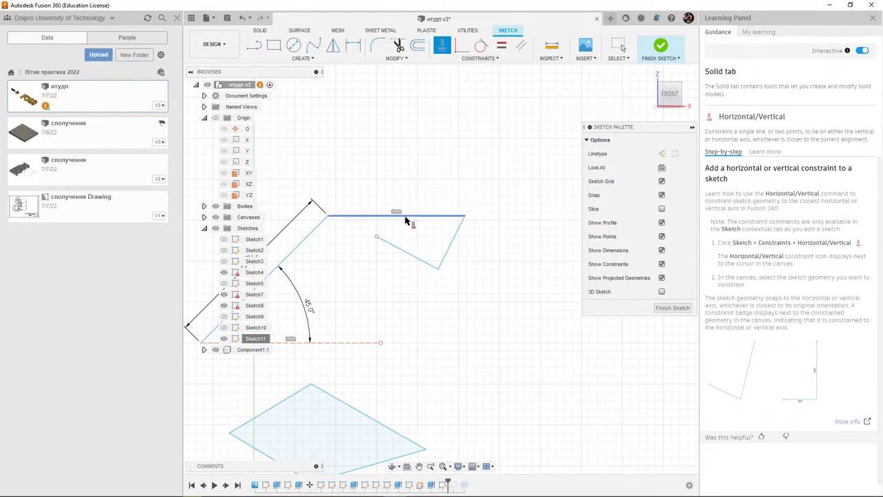
pyautogui.press('Escape')
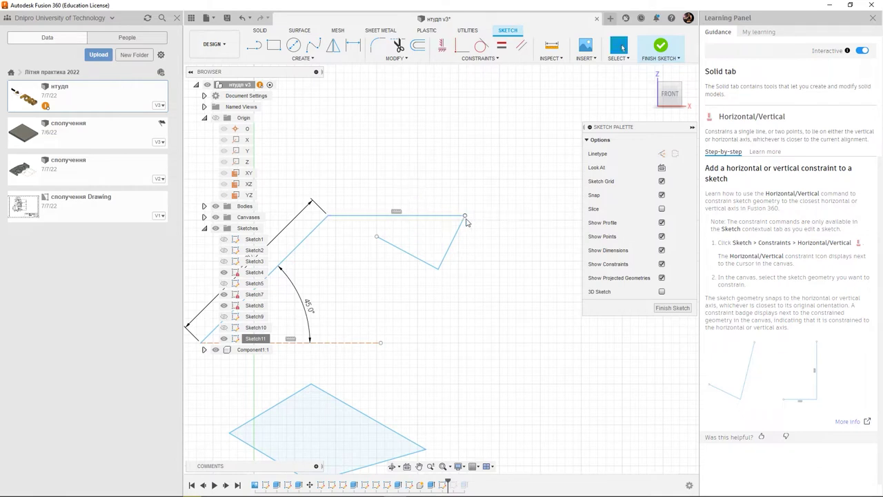
pyautogui.moveTo(464, 216)
pyautogui.mouseDown()
pyautogui.moveTo(529, 178)
pyautogui.moveTo(465, 176)
pyautogui.moveTo(477, 167)
pyautogui.mouseUp()
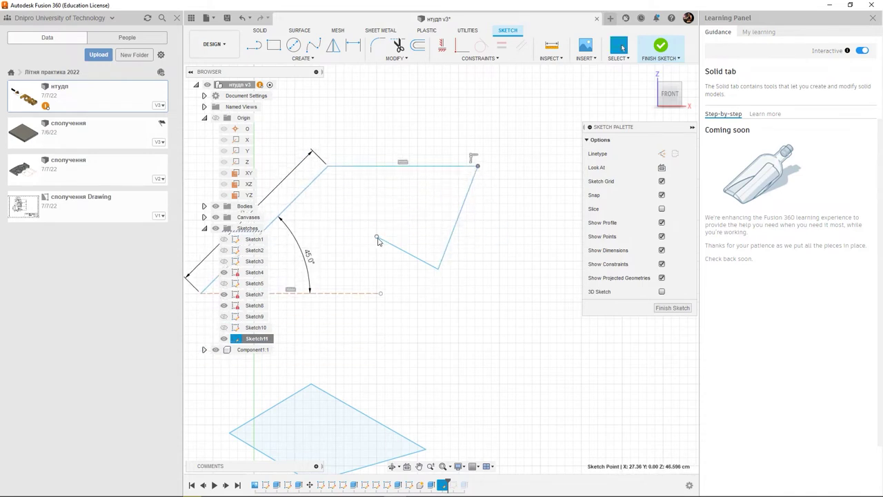
# Constrain the lower slanted line and right-hand line perpendicular at the V corner.
pyautogui.moveTo(377, 238)
pyautogui.mouseDown()
pyautogui.moveTo(350, 226)
pyautogui.moveTo(368, 221)
pyautogui.mouseUp()
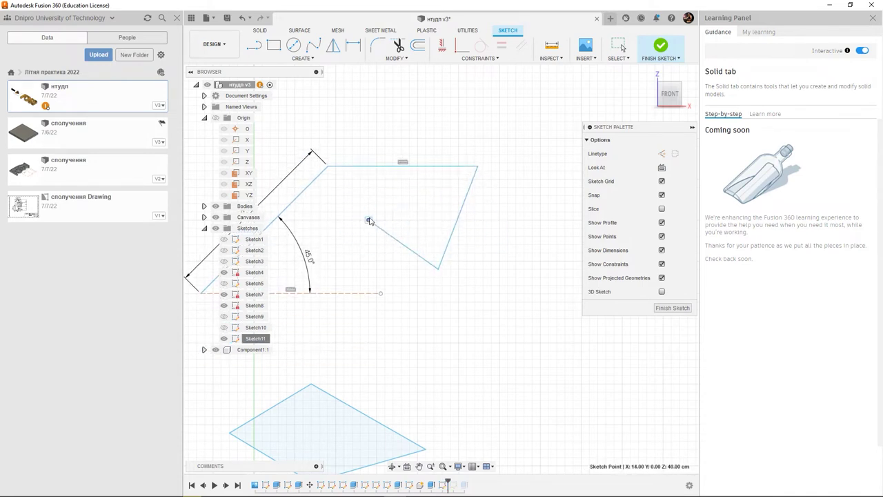
pyautogui.click(431, 267)
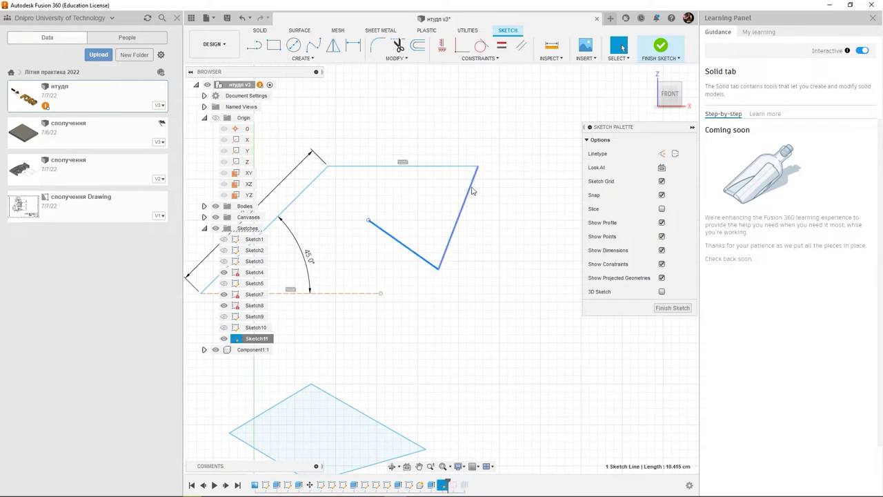
pyautogui.click(481, 59)
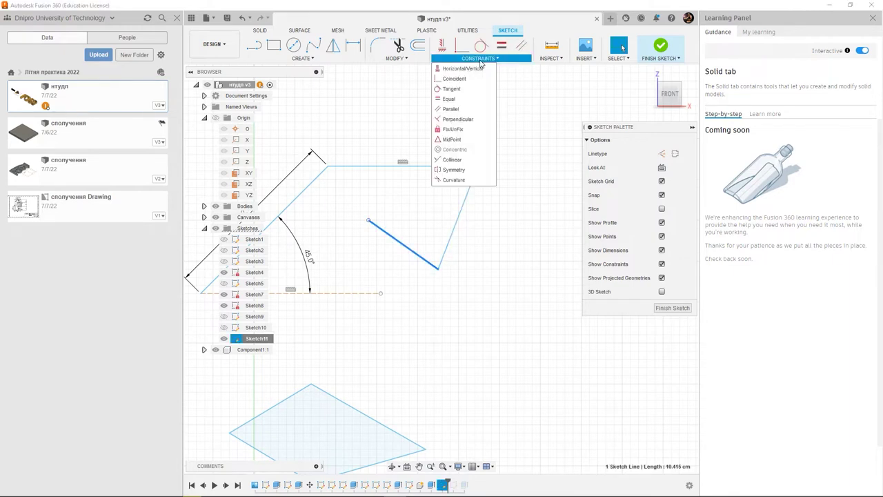
pyautogui.click(468, 120)
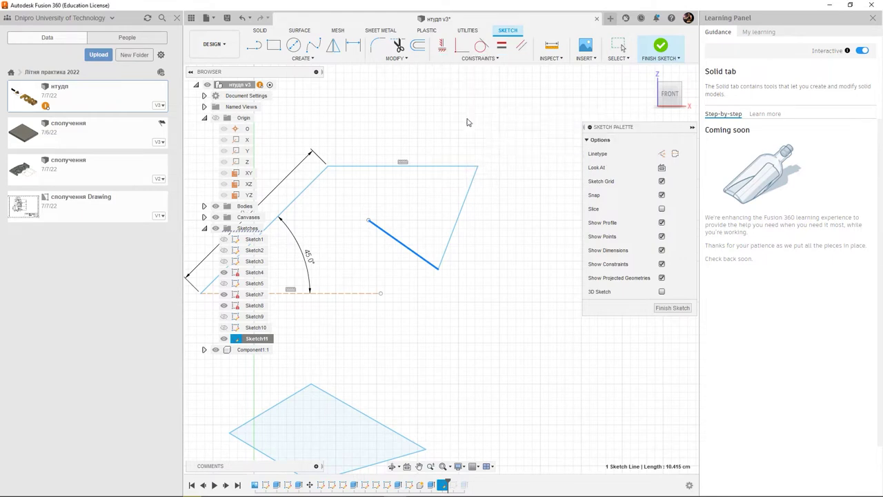
pyautogui.click(444, 257)
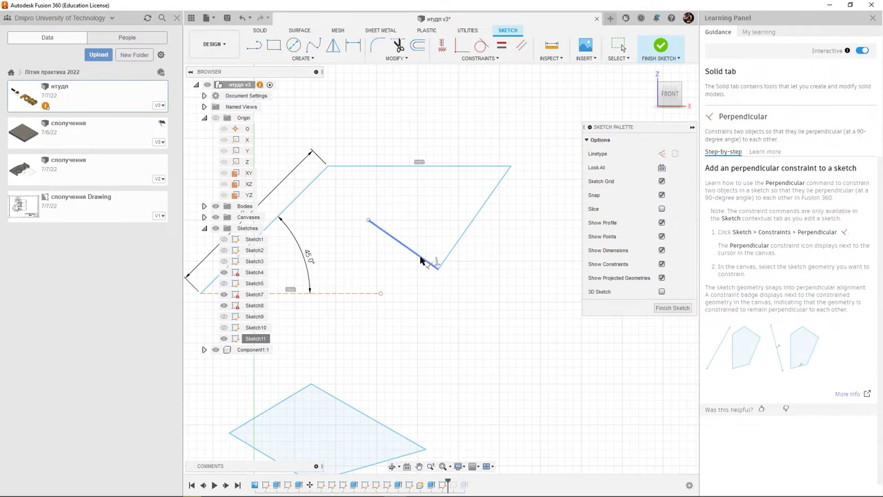
pyautogui.press('Escape')
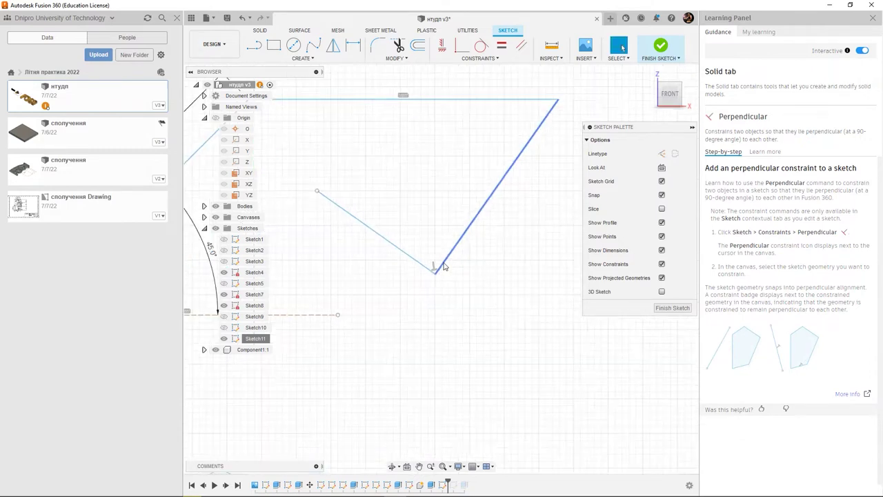
pyautogui.scroll(2, 442, 270)
pyautogui.scroll(-2, 442, 271)
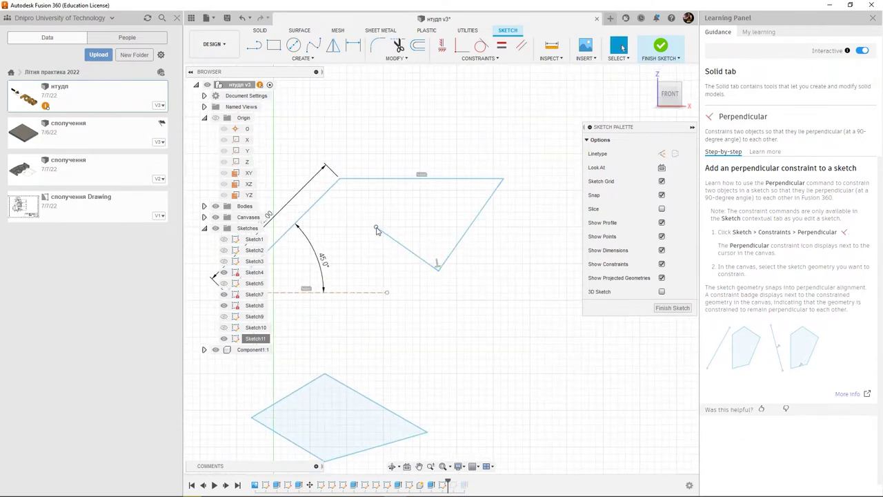
# Drag sketch points to shorten the lower and top lines and lower a corner endpoint.
pyautogui.moveTo(377, 229)
pyautogui.mouseDown()
pyautogui.moveTo(417, 269)
pyautogui.moveTo(377, 236)
pyautogui.mouseUp()
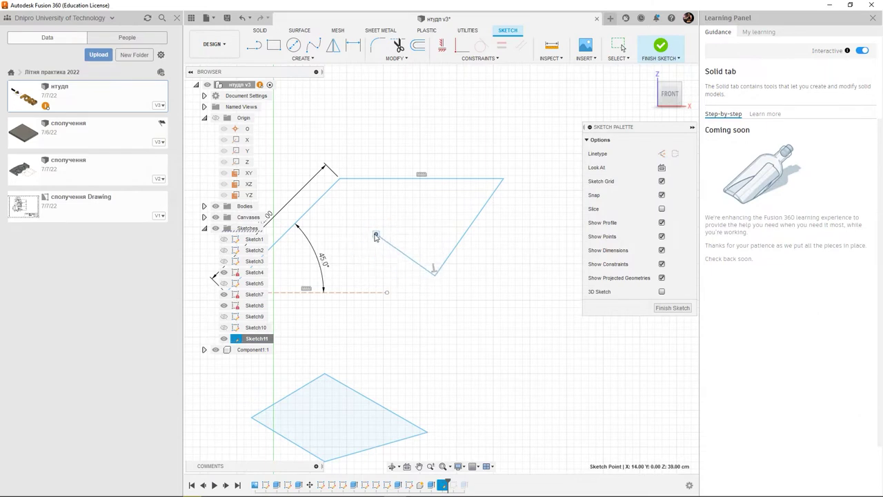
pyautogui.moveTo(503, 179)
pyautogui.mouseDown()
pyautogui.moveTo(427, 183)
pyautogui.moveTo(493, 198)
pyautogui.moveTo(492, 182)
pyautogui.mouseUp()
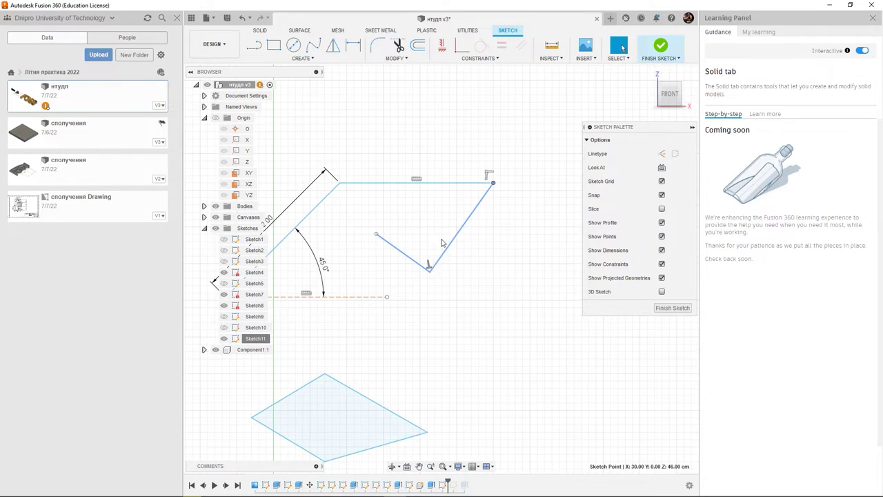
pyautogui.moveTo(442, 243); pyautogui.dragTo(473, 215, button='middle')
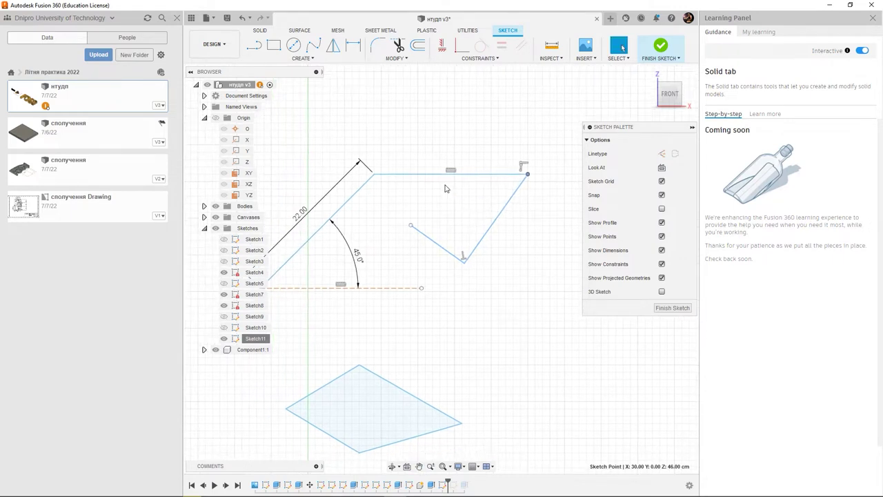
pyautogui.moveTo(445, 188); pyautogui.dragTo(478, 169, button='middle')
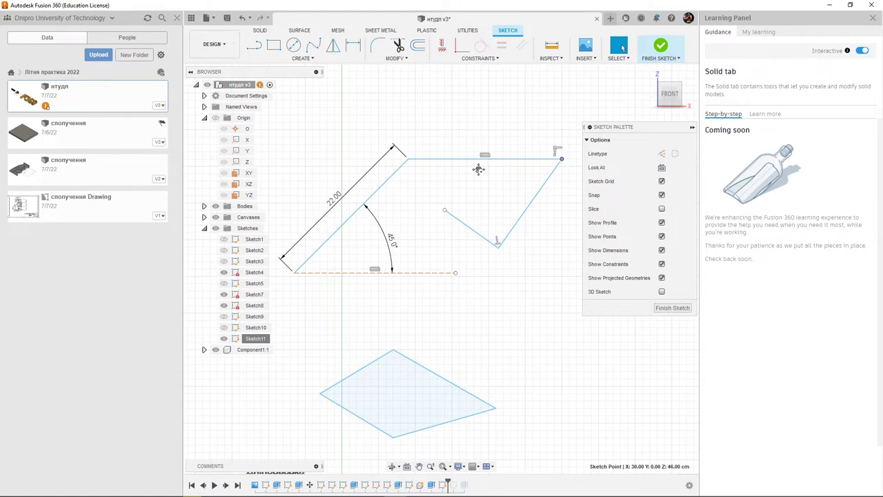
pyautogui.moveTo(479, 169); pyautogui.dragTo(465, 168, button='middle')
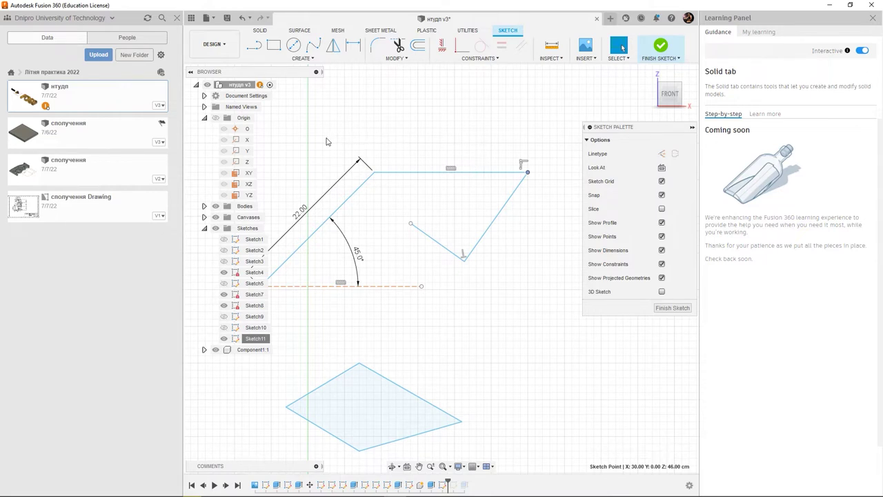
pyautogui.moveTo(386, 205); pyautogui.dragTo(425, 195, button='middle')
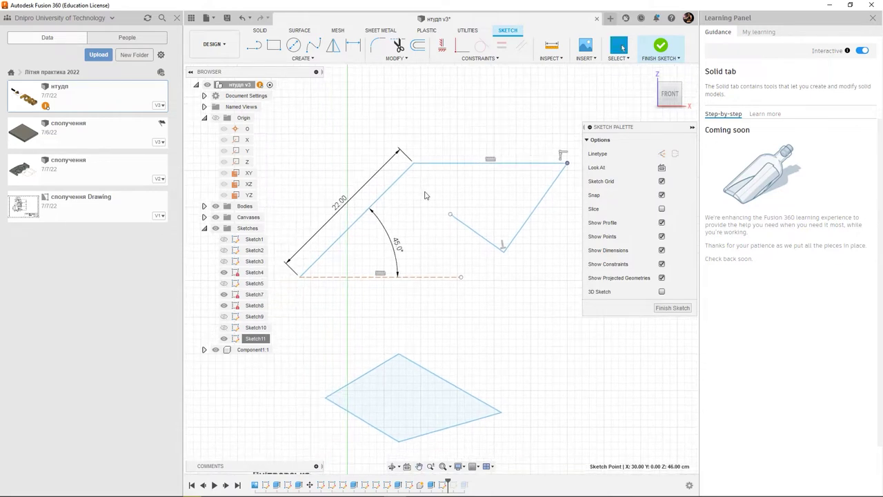
pyautogui.moveTo(449, 217); pyautogui.dragTo(449, 230)
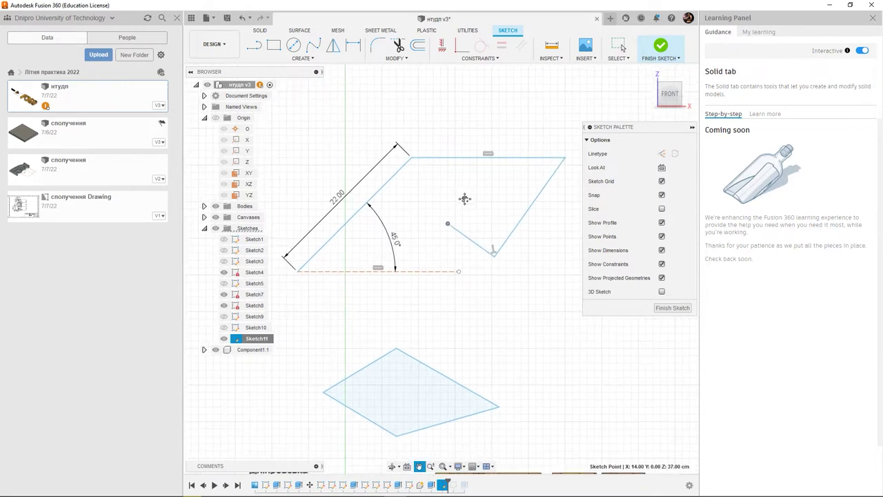
pyautogui.moveTo(465, 197); pyautogui.dragTo(463, 183, button='middle')
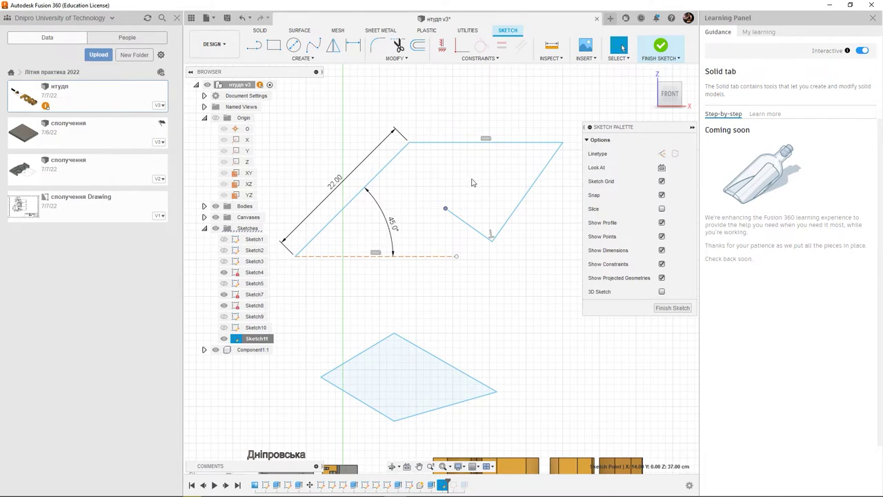
pyautogui.moveTo(472, 181); pyautogui.dragTo(464, 180, button='middle')
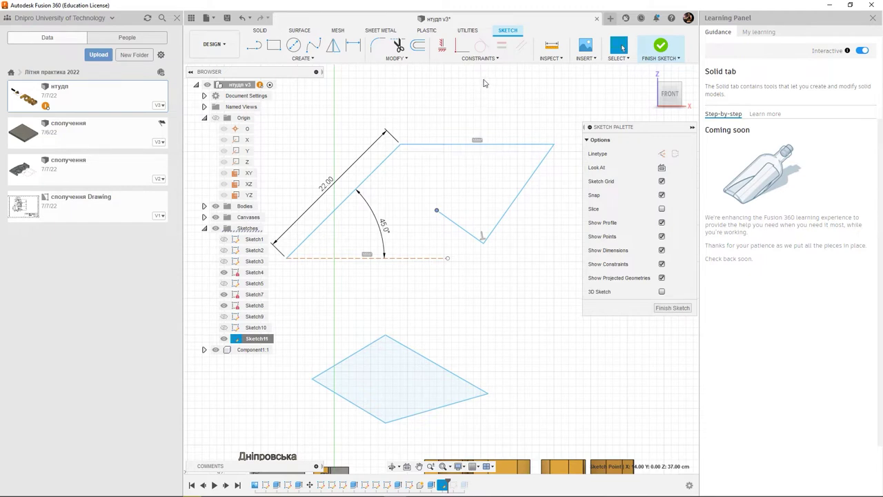
# Draw a short line rising toward the lower slanted line's free end.
pyautogui.click(494, 60)
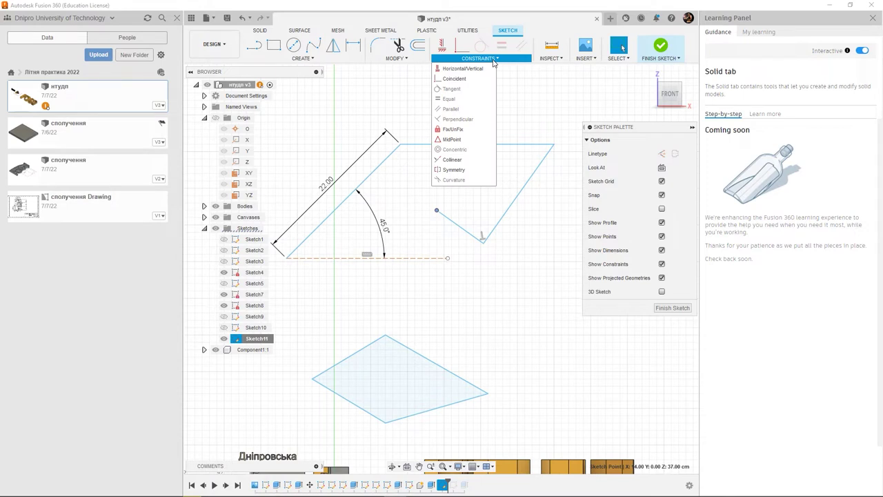
pyautogui.click(463, 86)
pyautogui.moveTo(469, 285); pyautogui.dragTo(417, 324, button='middle')
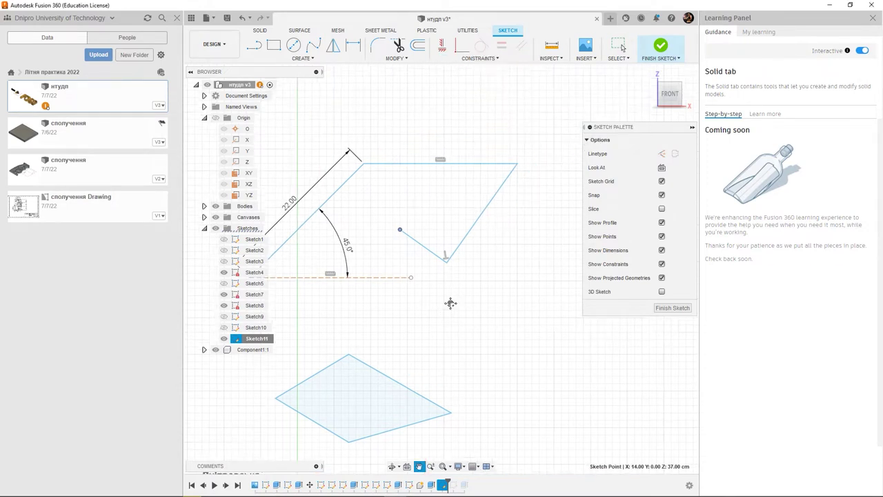
pyautogui.click(250, 47)
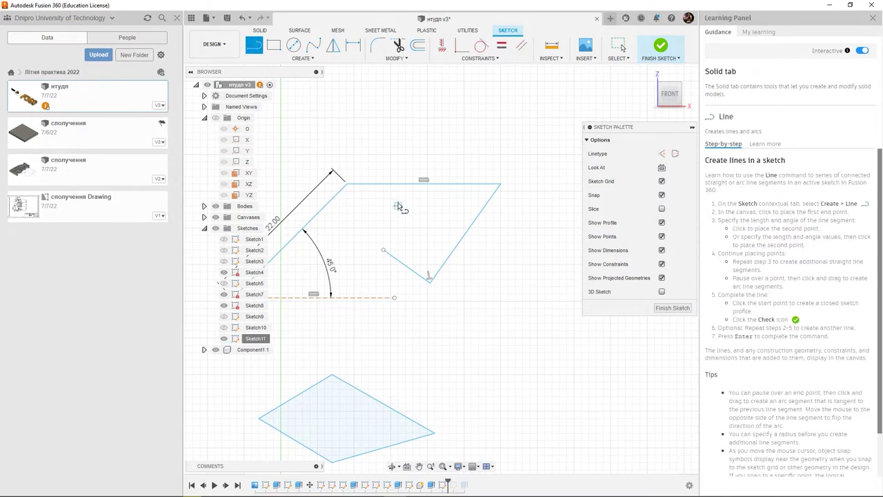
pyautogui.click(398, 206)
pyautogui.click(377, 236)
pyautogui.press('Escape')
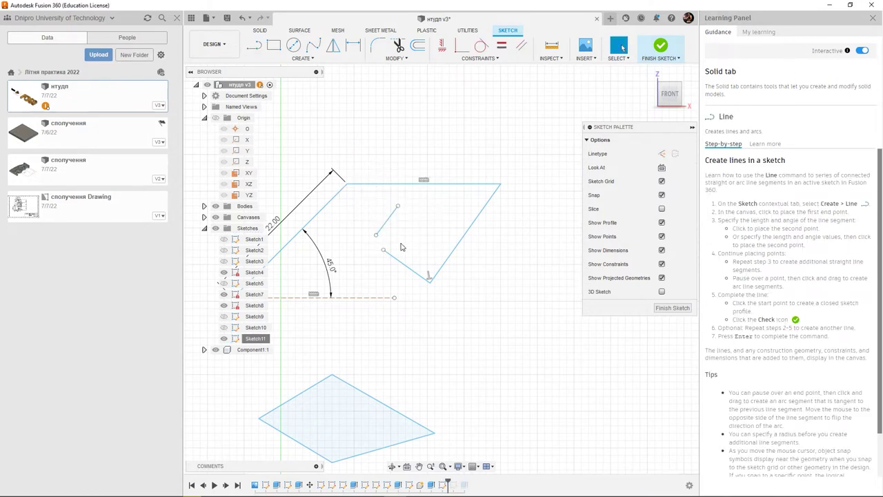
pyautogui.scroll(3, 383, 243)
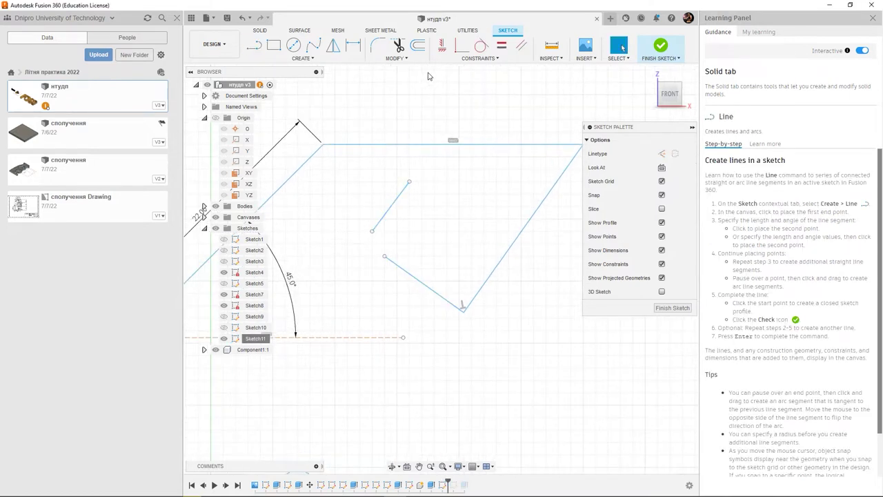
# Make the short line's lower endpoint coincident with the V's free endpoint.
pyautogui.click(462, 45)
pyautogui.click(372, 230)
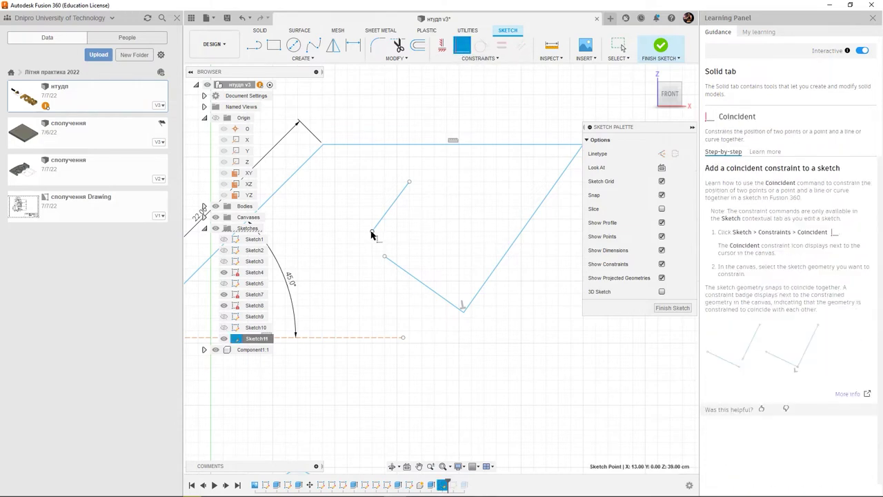
pyautogui.click(385, 261)
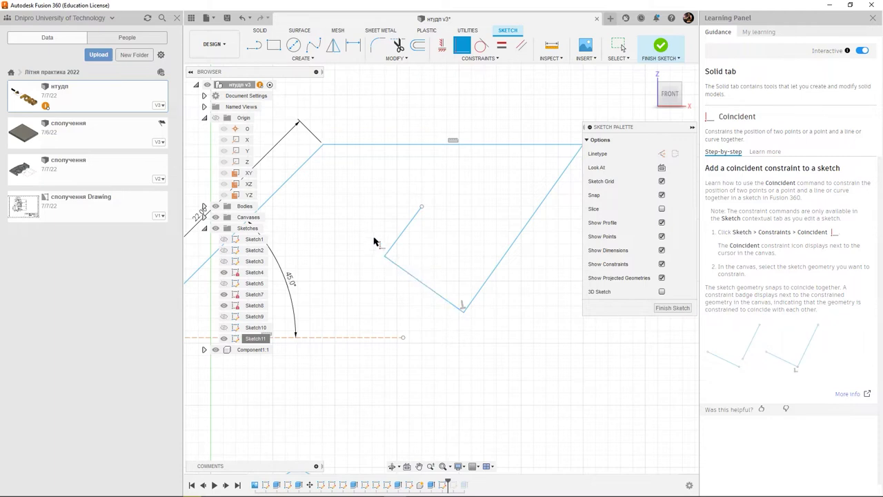
pyautogui.scroll(5, 388, 248)
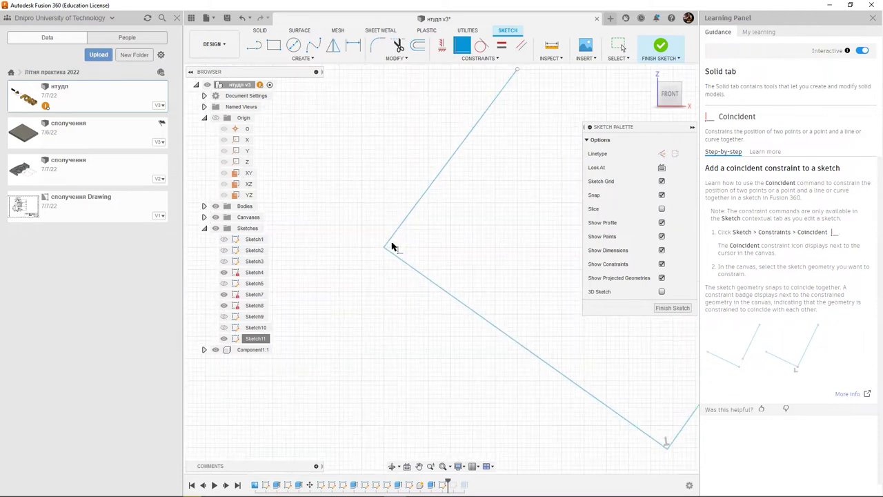
pyautogui.scroll(-5, 417, 205)
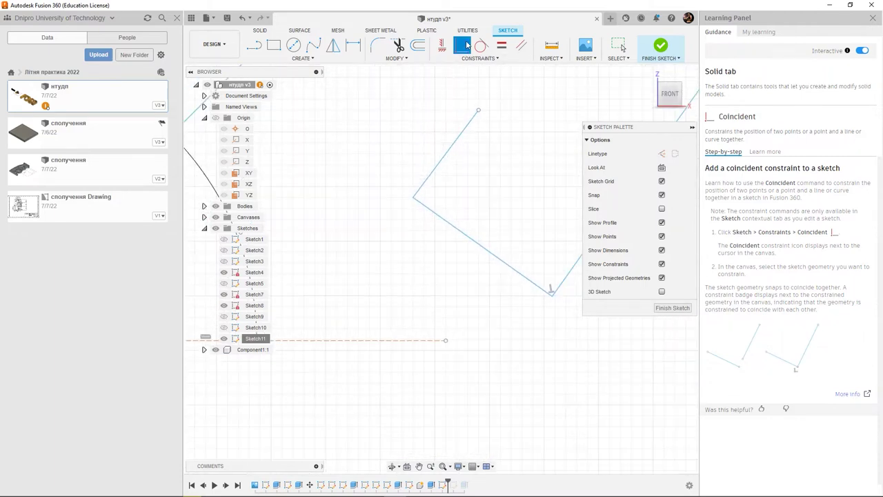
pyautogui.click(466, 45)
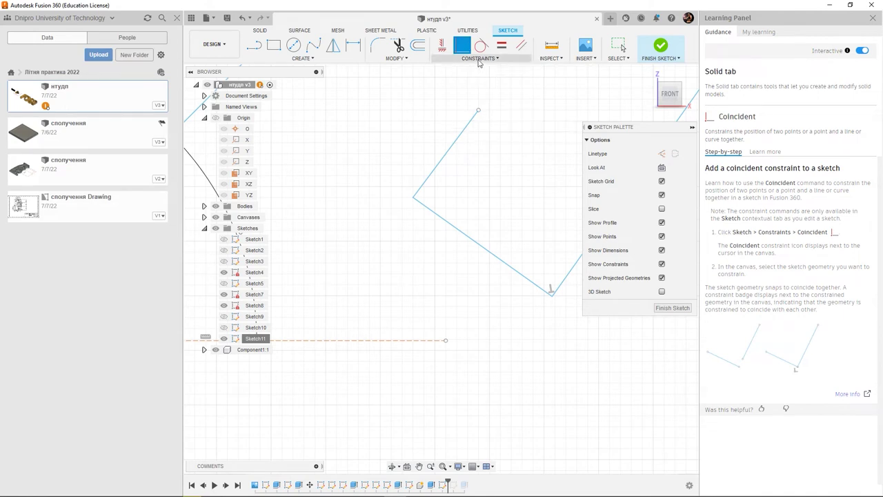
pyautogui.scroll(-6, 363, 169)
pyautogui.click(462, 45)
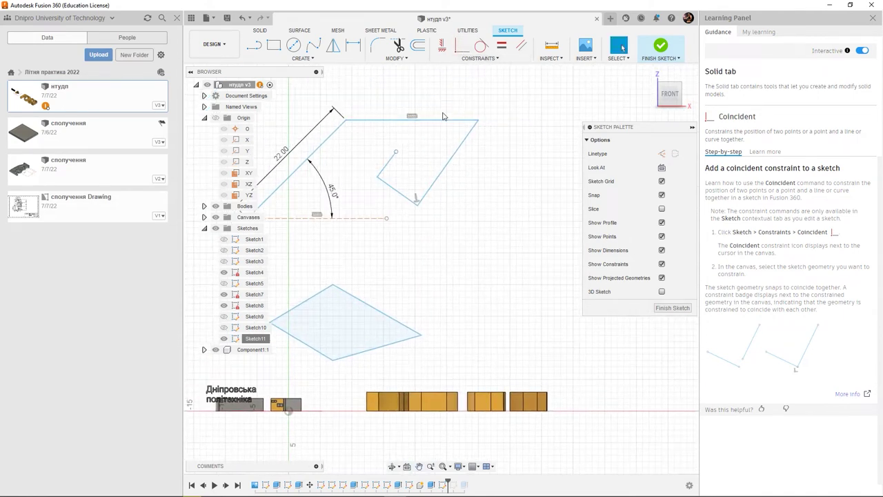
# Draw a freestanding centre-diameter circle to the right of the V.
pyautogui.click(293, 45)
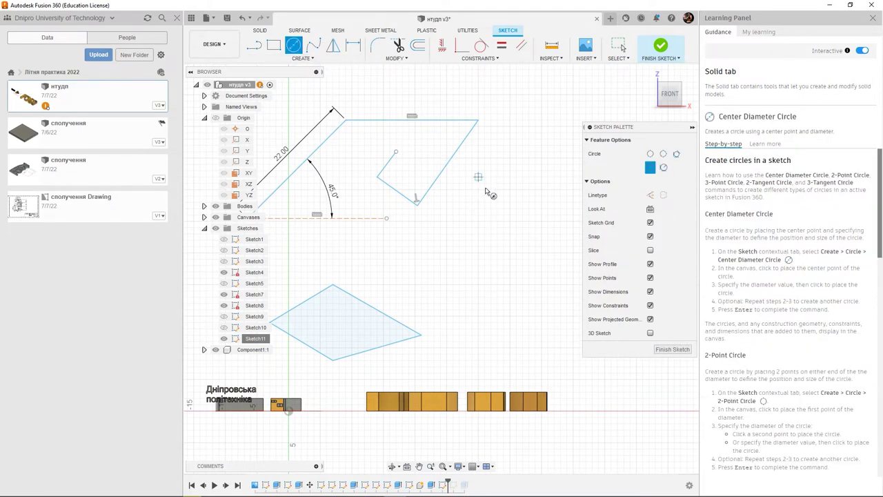
pyautogui.click(478, 177)
pyautogui.click(497, 196)
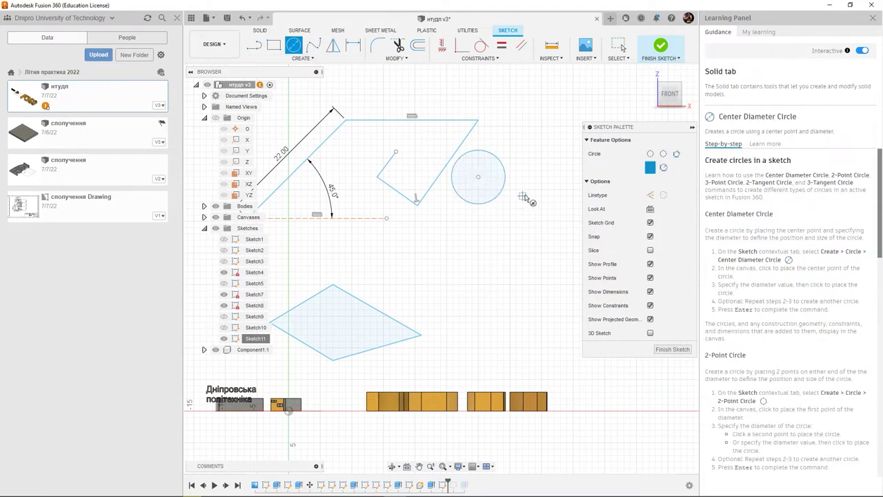
pyautogui.press('Escape')
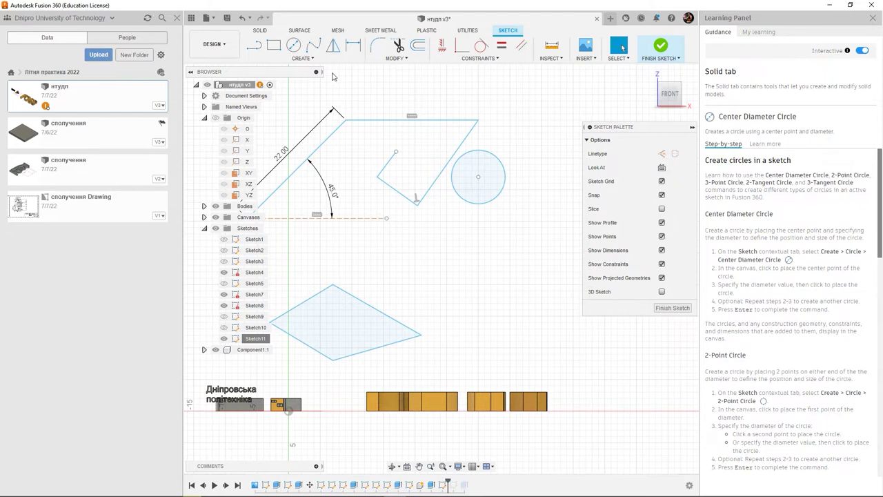
# Add a 2-Tangent Circle touching the top edge and the slanted right edge.
pyautogui.click(298, 59)
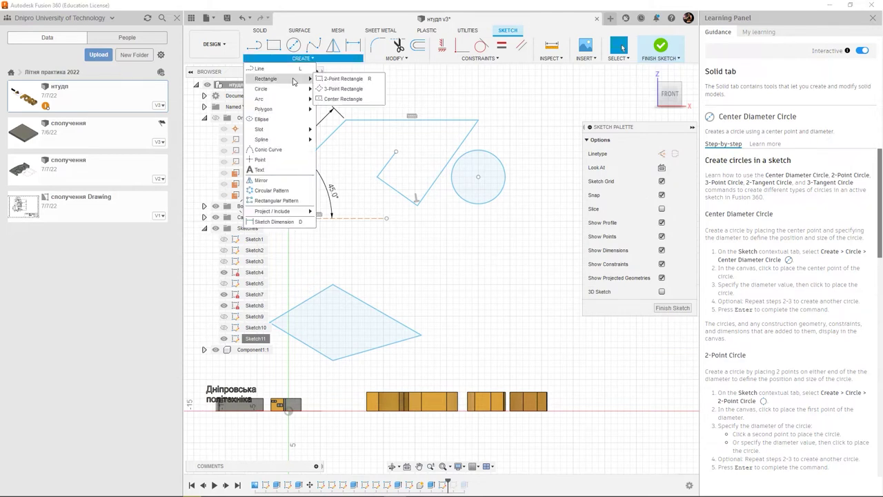
pyautogui.moveTo(276, 89)
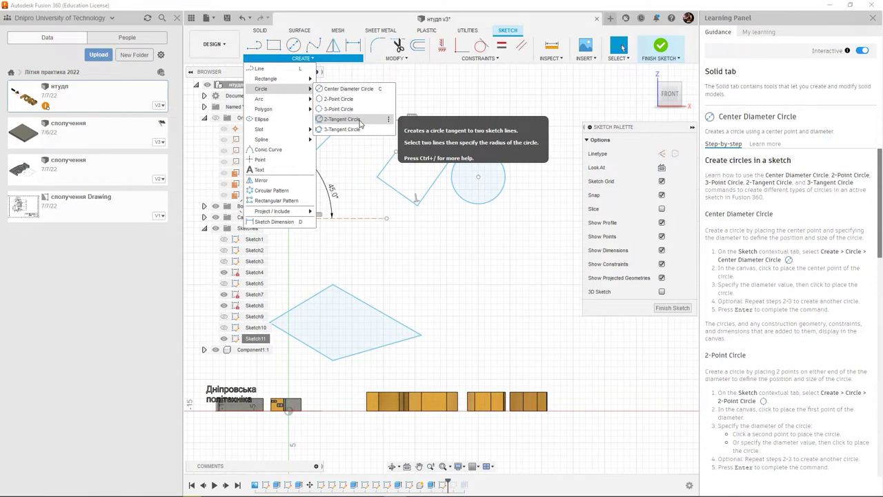
pyautogui.click(359, 123)
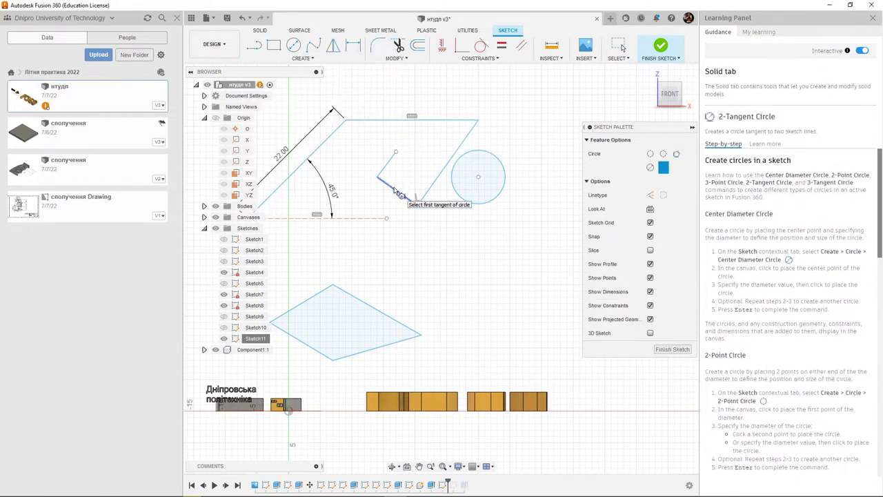
pyautogui.click(394, 188)
pyautogui.click(398, 172)
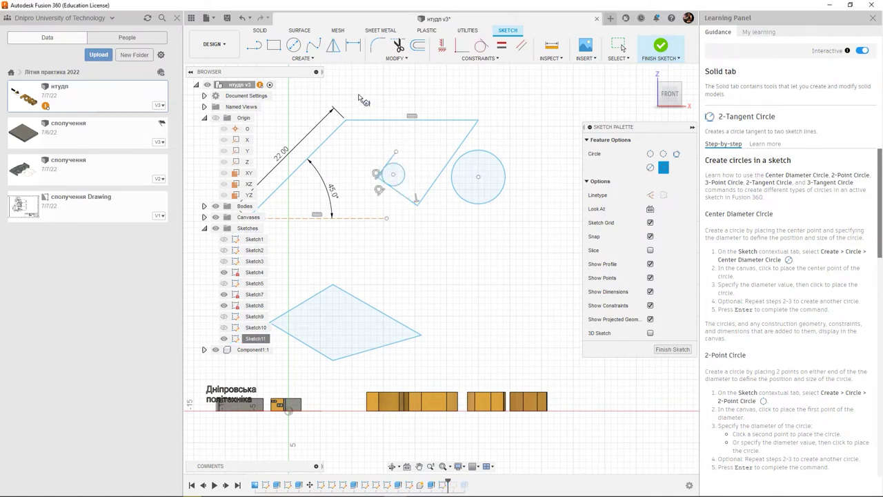
pyautogui.click(448, 121)
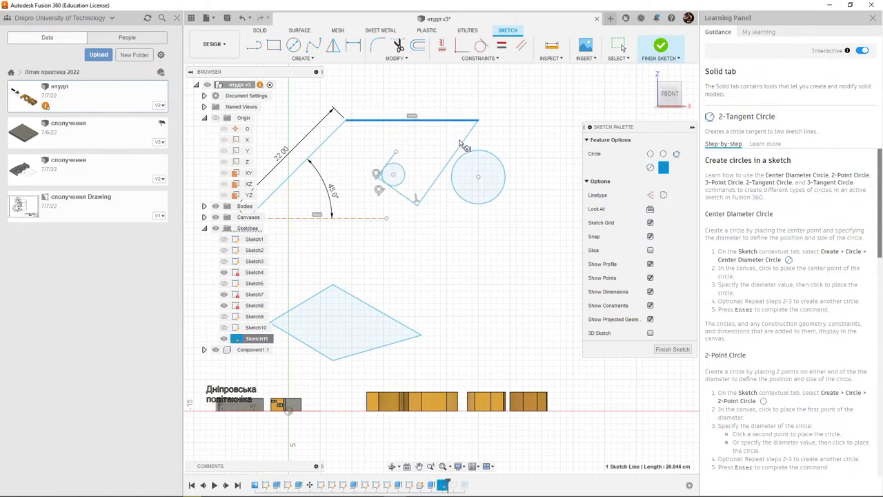
pyautogui.click(461, 144)
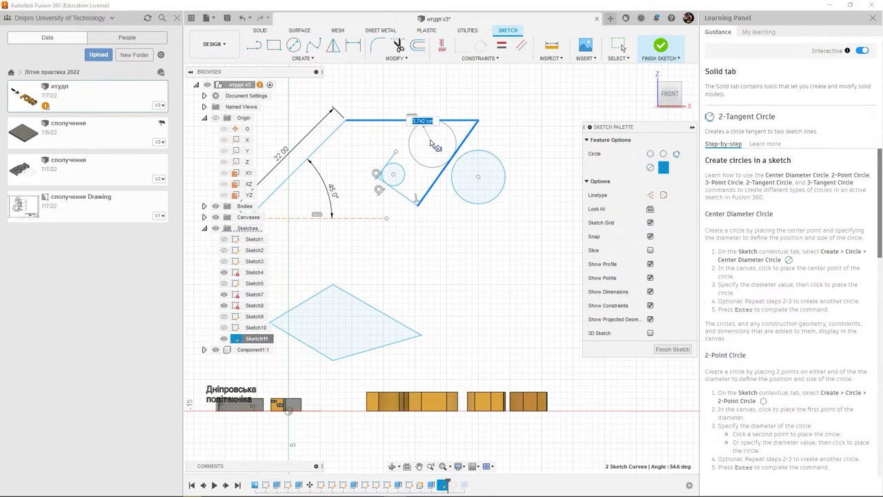
pyautogui.click(440, 143)
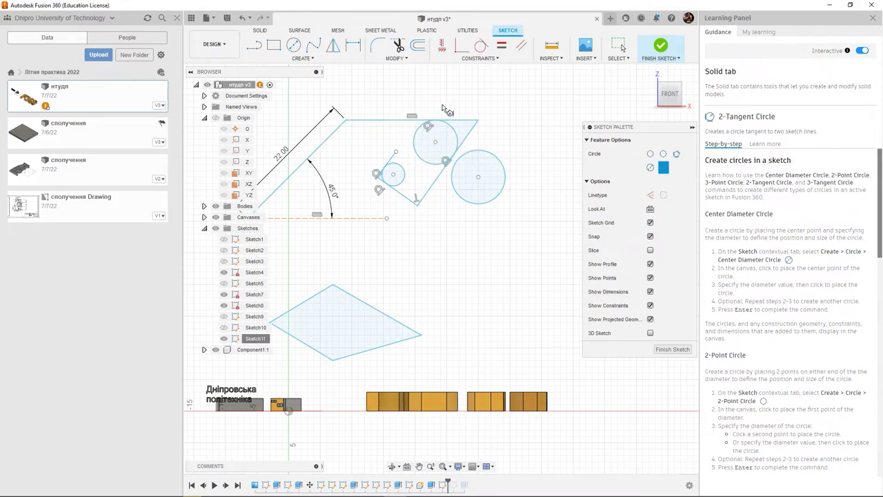
pyautogui.press('Escape')
pyautogui.moveTo(523, 144); pyautogui.dragTo(437, 179, button='middle')
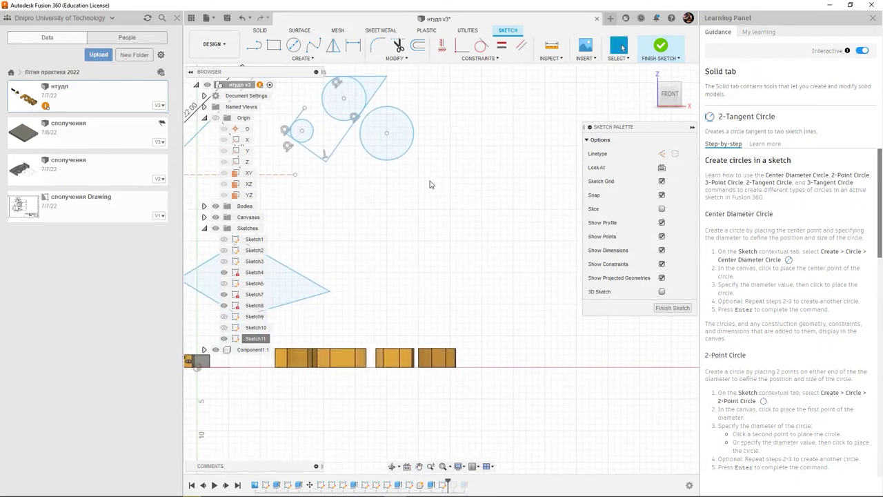
pyautogui.moveTo(423, 178); pyautogui.dragTo(378, 220, button='middle')
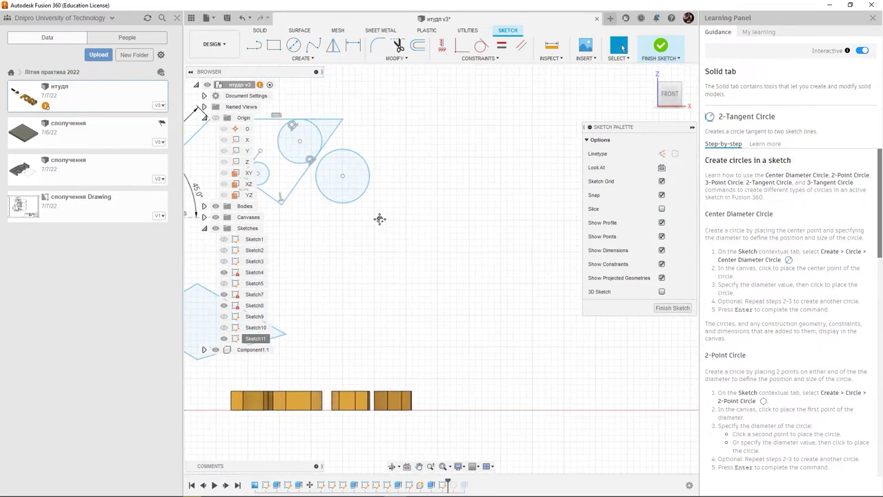
# Draw a centre-diameter circle below the tangent circles.
pyautogui.click(293, 45)
pyautogui.click(380, 239)
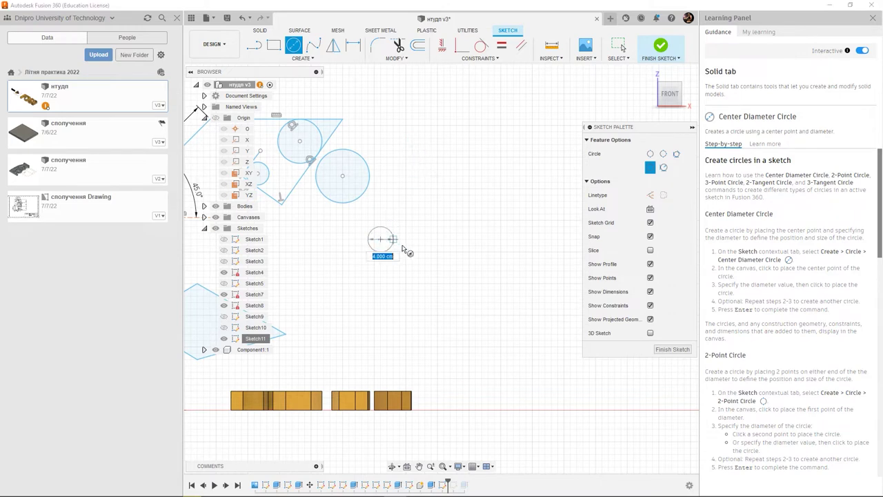
pyautogui.click(407, 255)
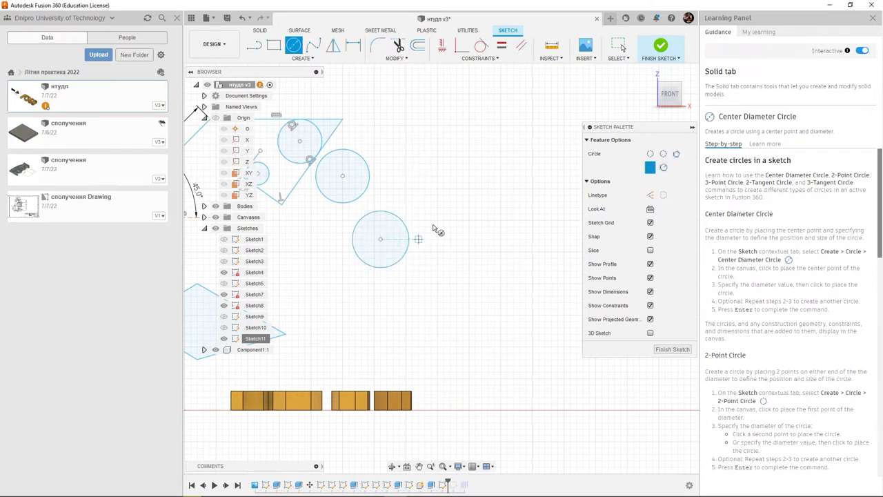
pyautogui.press('Escape')
pyautogui.moveTo(420, 191); pyautogui.dragTo(419, 193)
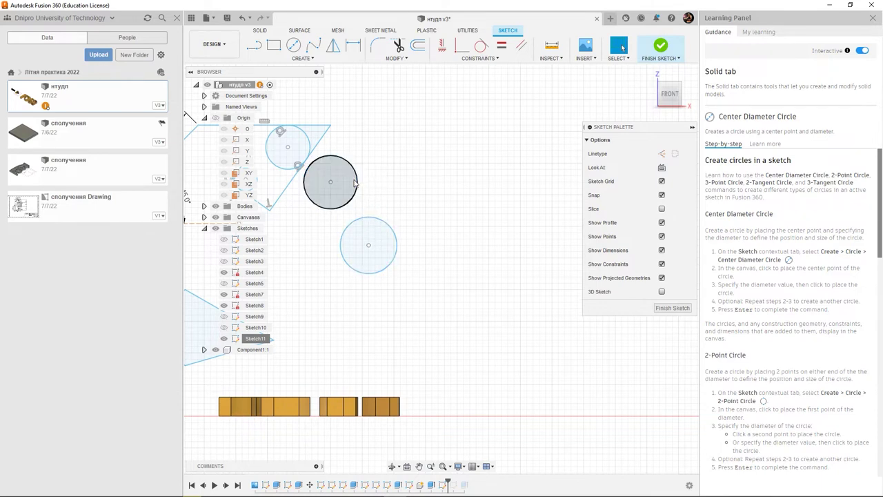
# Draw another centre-diameter circle just right of the middle circle.
pyautogui.click(302, 59)
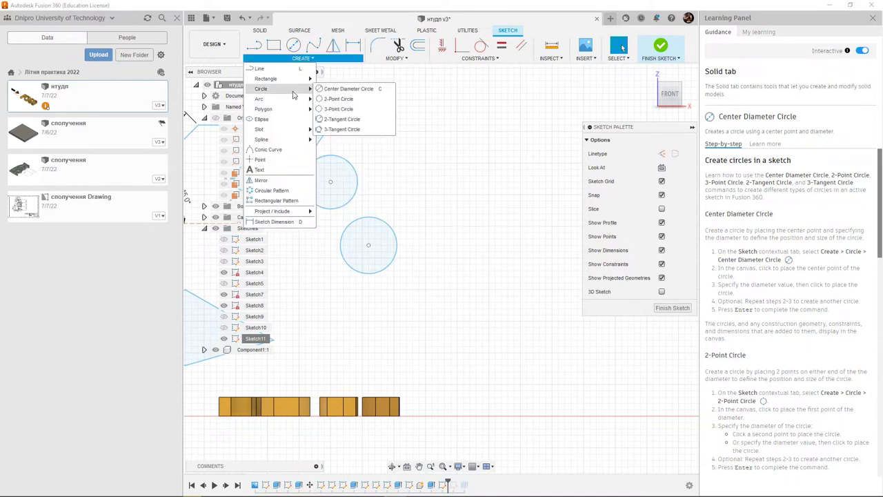
pyautogui.moveTo(261, 89)
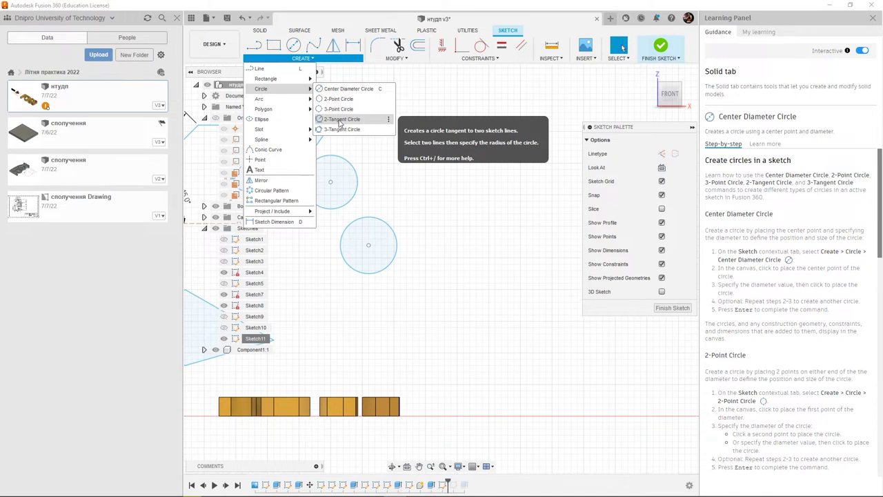
pyautogui.click(339, 121)
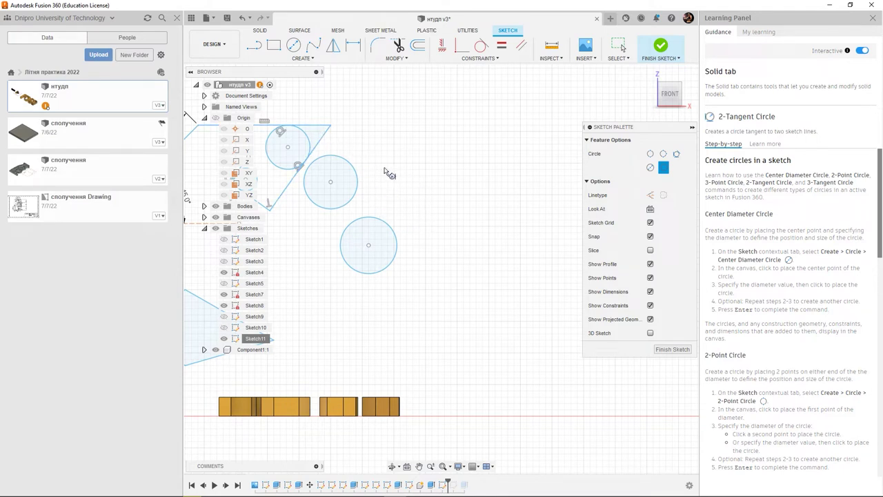
pyautogui.press('Escape')
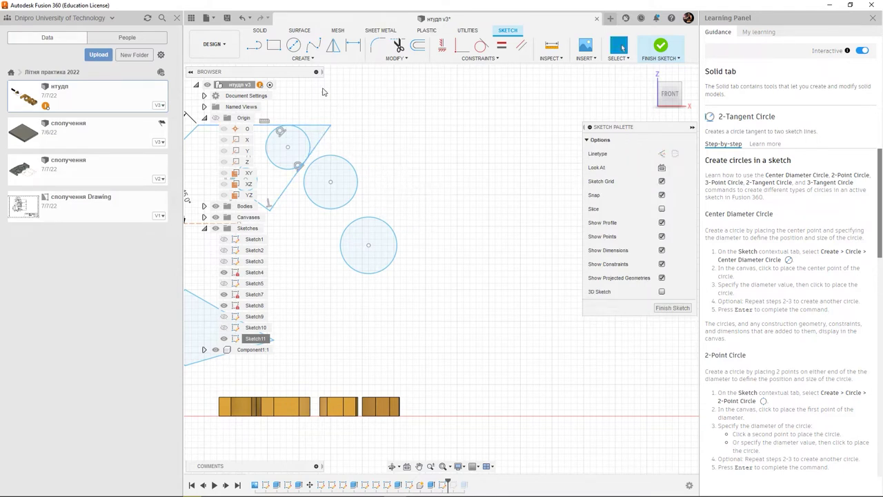
pyautogui.press('c')
pyautogui.click(394, 181)
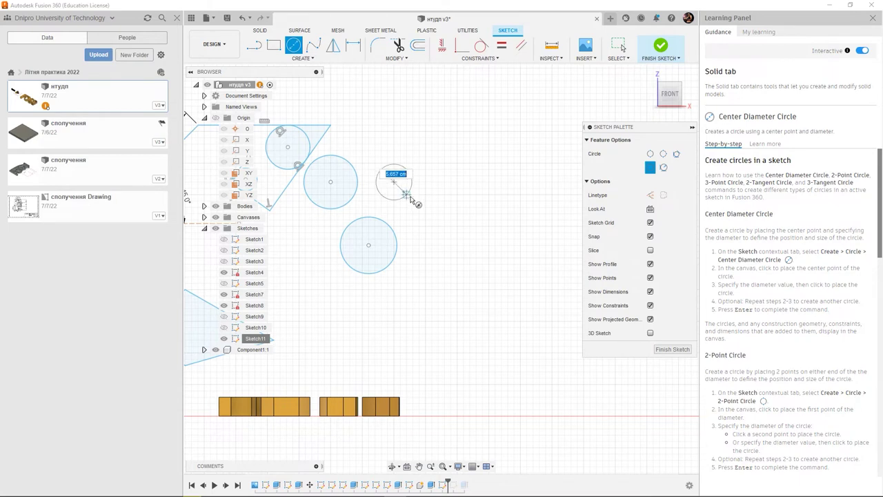
pyautogui.click(411, 198)
pyautogui.press('Escape')
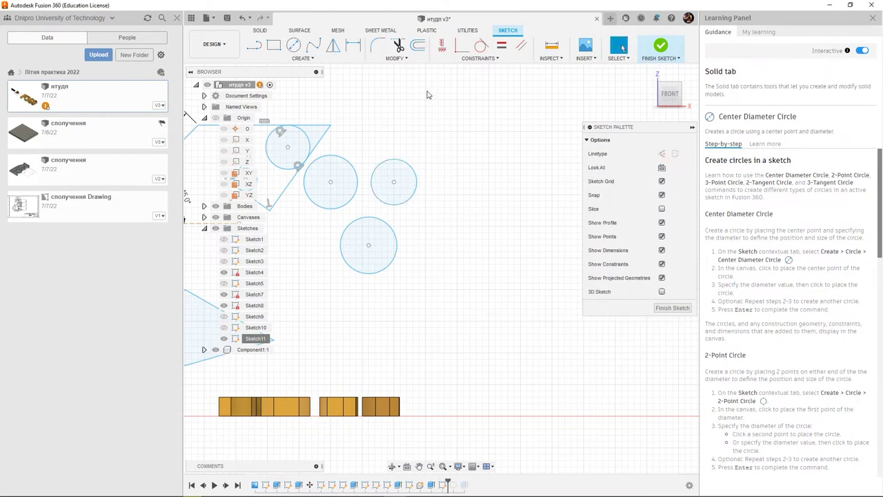
pyautogui.click(480, 60)
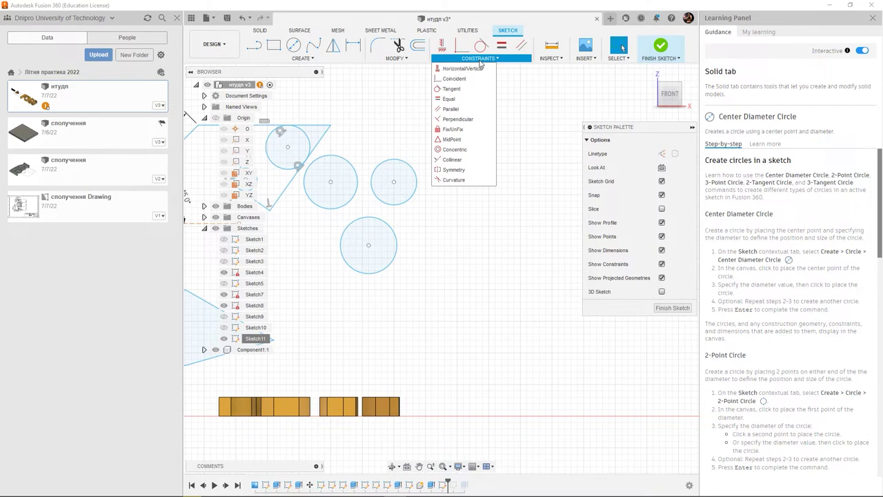
# Make the middle circle tangent to the small right circle.
pyautogui.click(452, 89)
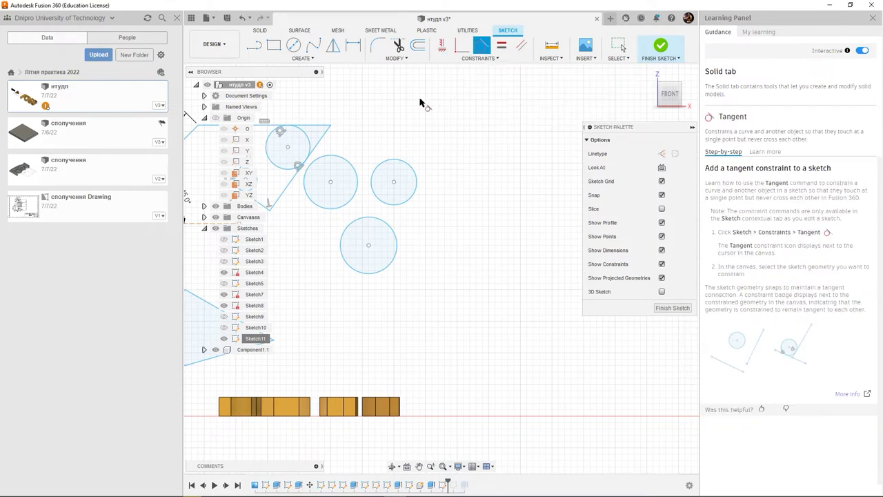
pyautogui.click(372, 178)
pyautogui.click(358, 182)
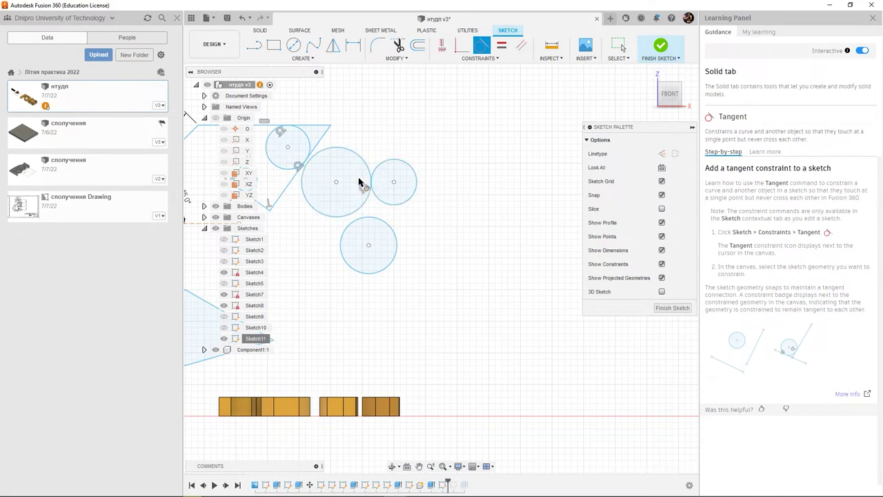
# Undo the extra tangency between the lower and right circles, leaving the lower circle free.
pyautogui.click(407, 203)
pyautogui.click(388, 226)
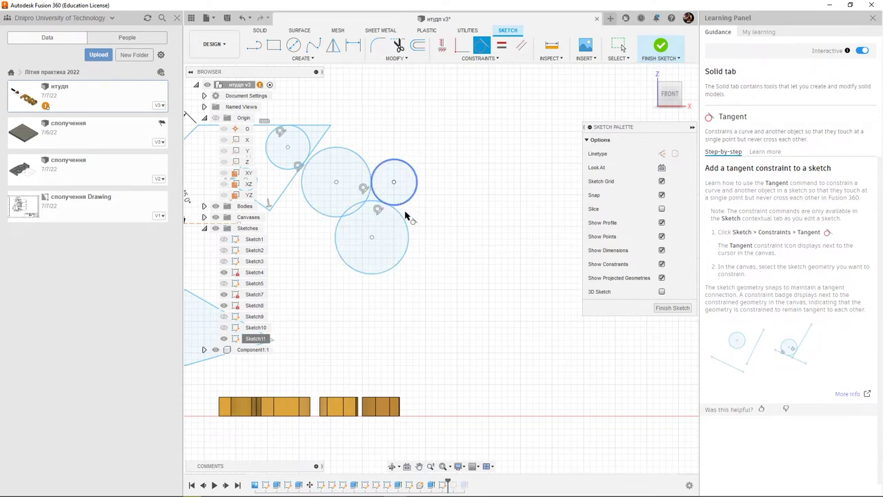
pyautogui.click(367, 197)
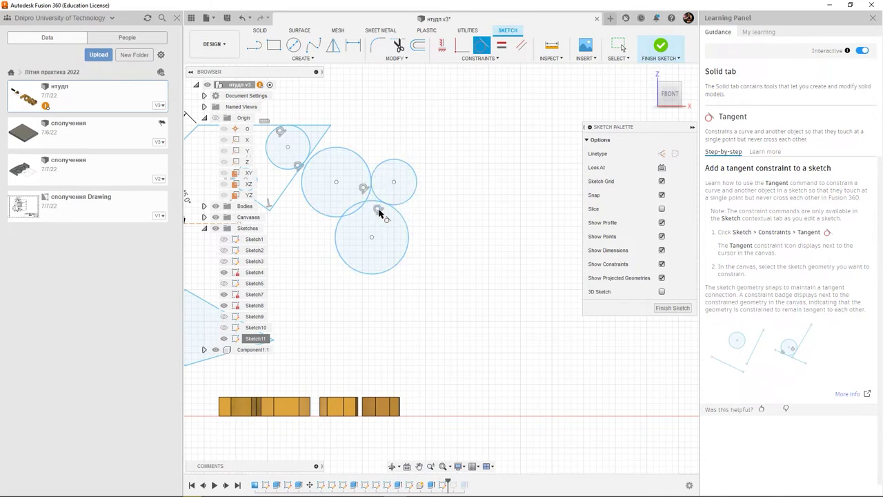
pyautogui.click(380, 202)
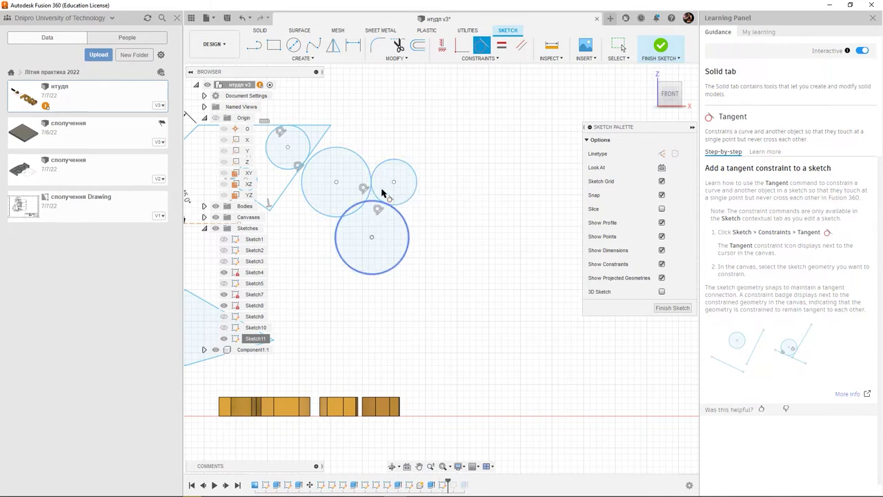
pyautogui.click(380, 200)
pyautogui.press('Escape')
pyautogui.hotkey('ctrl', 'z')
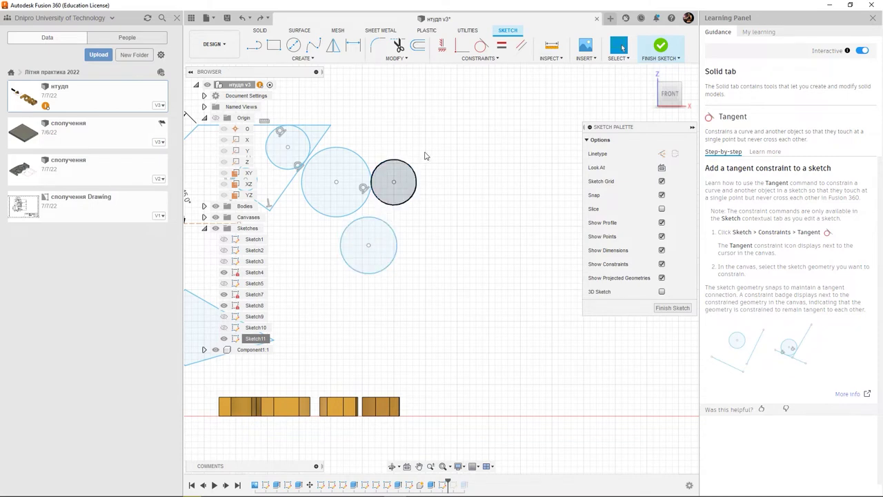
pyautogui.click(483, 59)
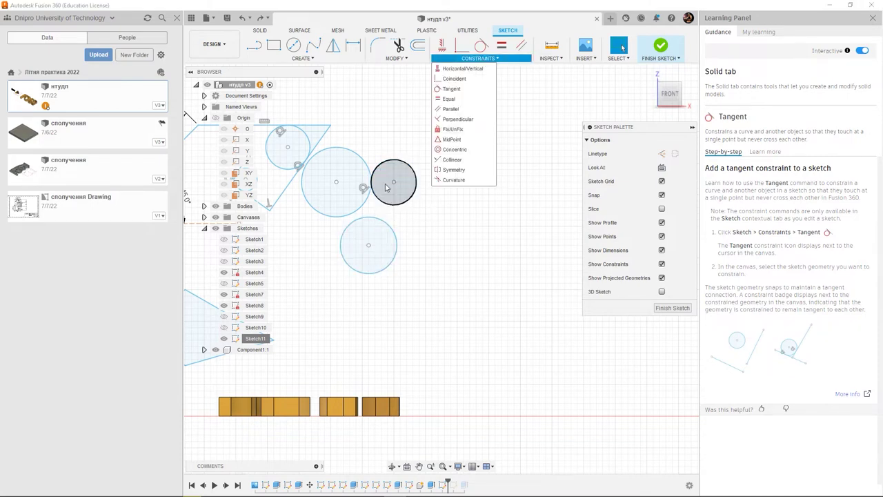
pyautogui.click(384, 232)
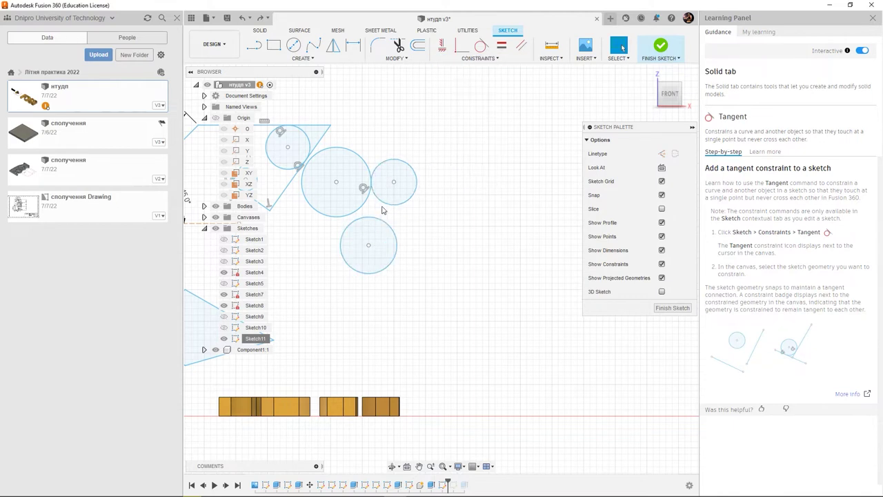
pyautogui.click(376, 250)
# Draw a line chain right, down, and up-left from the lower circle.
pyautogui.press('l')
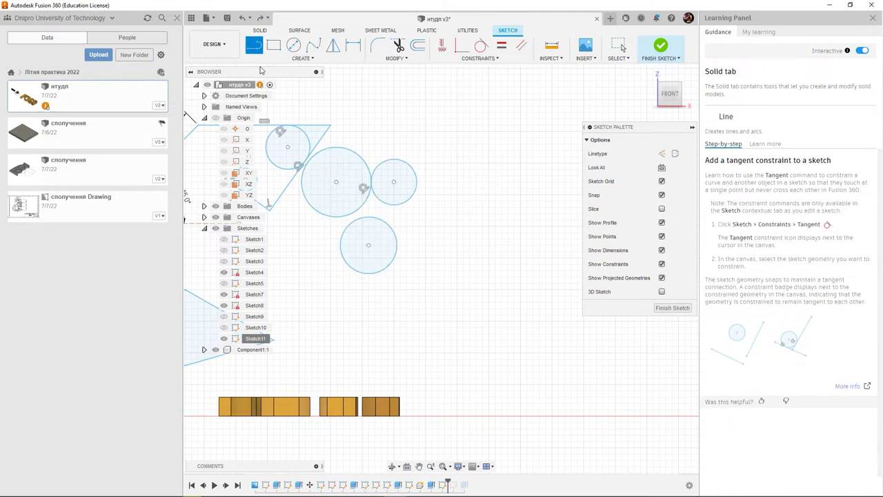
pyautogui.click(397, 245)
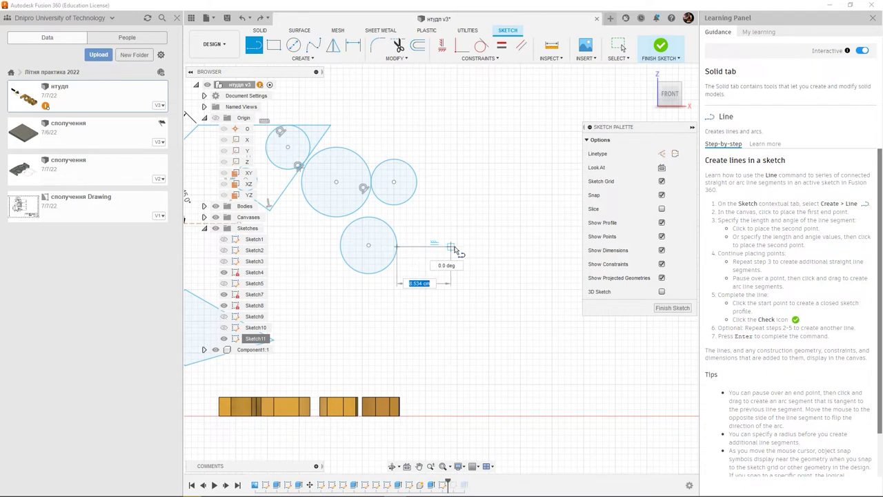
pyautogui.click(450, 246)
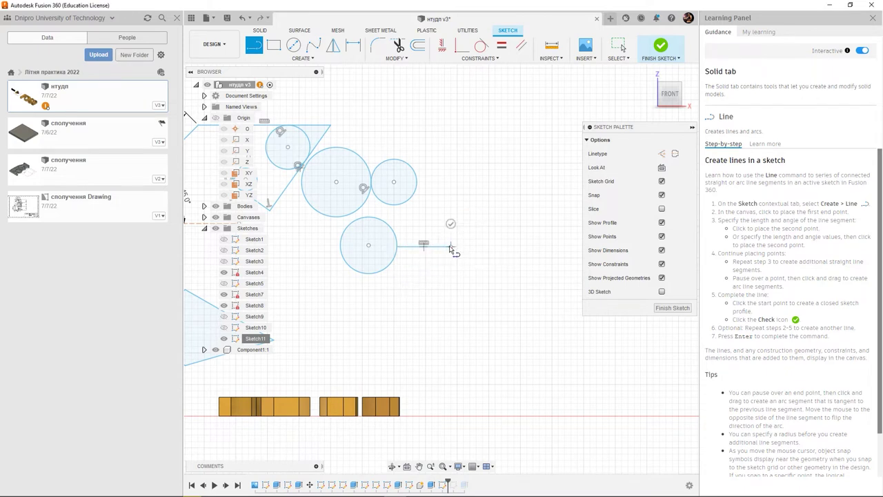
pyautogui.click(450, 308)
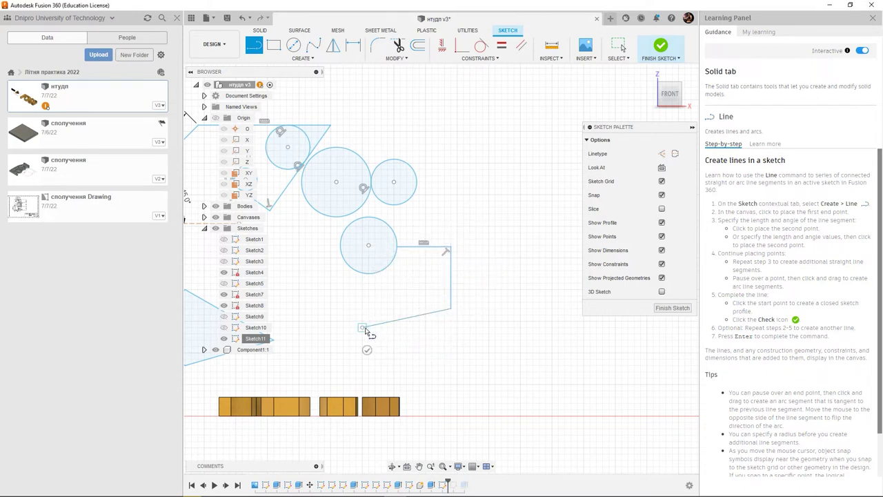
pyautogui.click(362, 327)
pyautogui.click(311, 264)
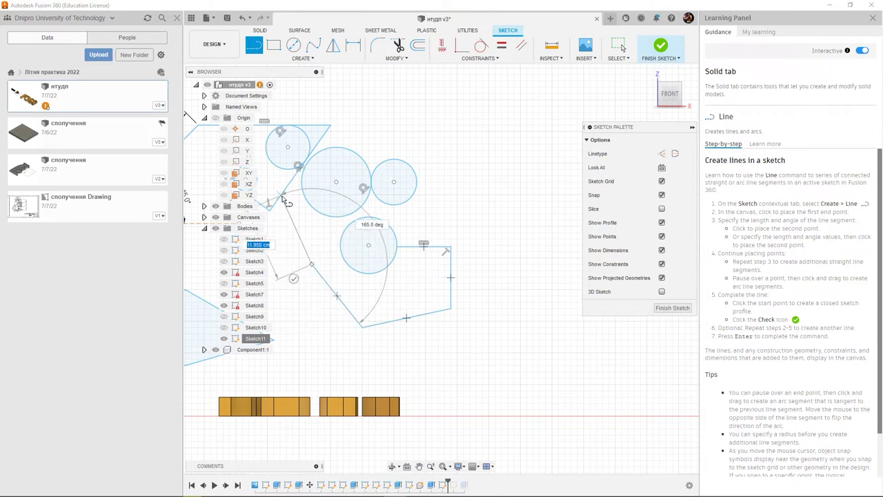
pyautogui.click(281, 197)
pyautogui.press('Escape')
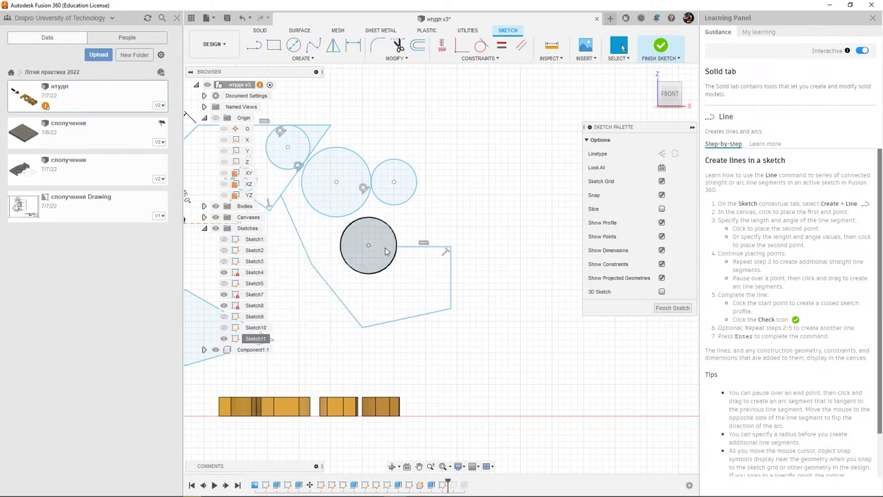
# Make the lower circle tangent to the small right circle.
pyautogui.click(481, 45)
pyautogui.click(394, 204)
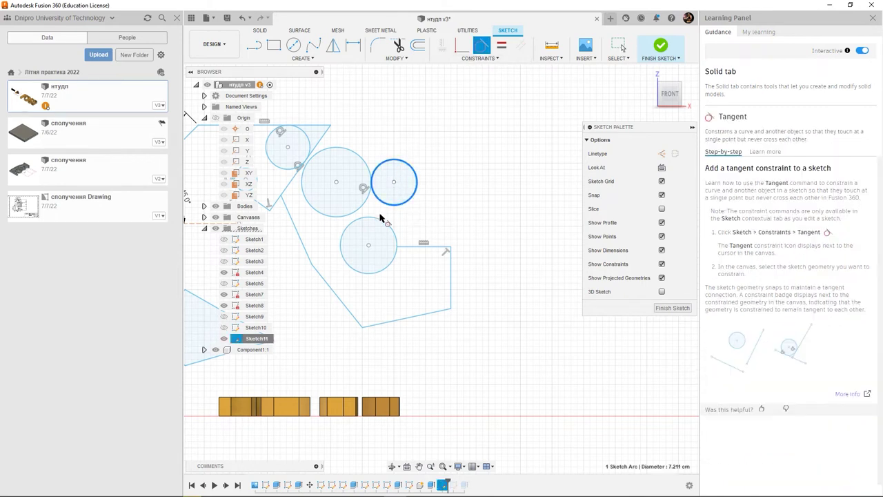
pyautogui.click(379, 218)
pyautogui.press('Escape')
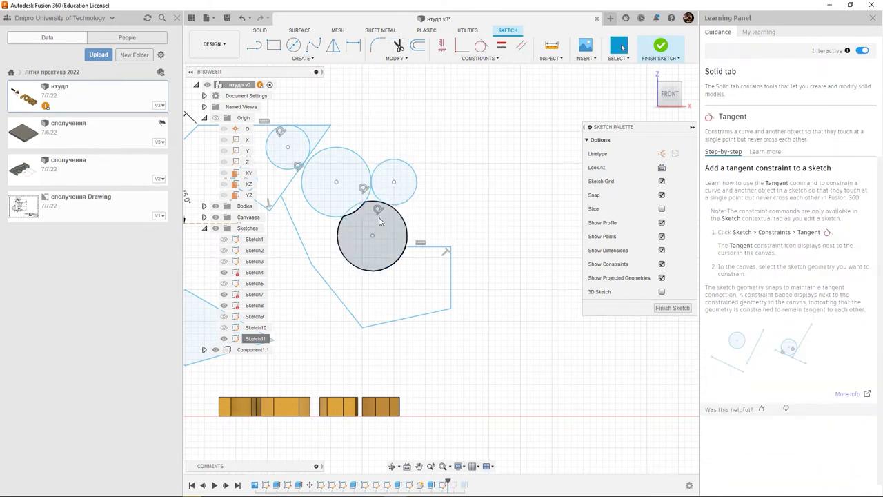
pyautogui.hotkey('ctrl', 'z')
# Draw a line from the big circle's centre to the lower circle's centre.
pyautogui.press('l')
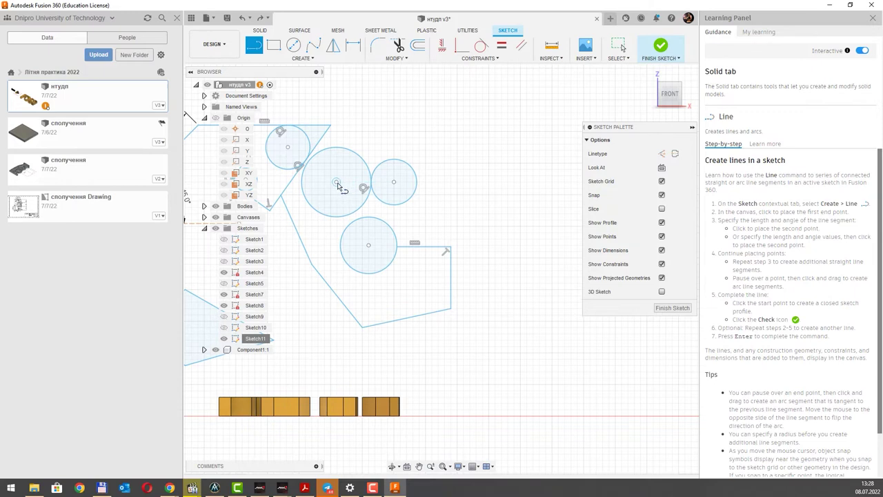
pyautogui.click(336, 182)
pyautogui.click(369, 245)
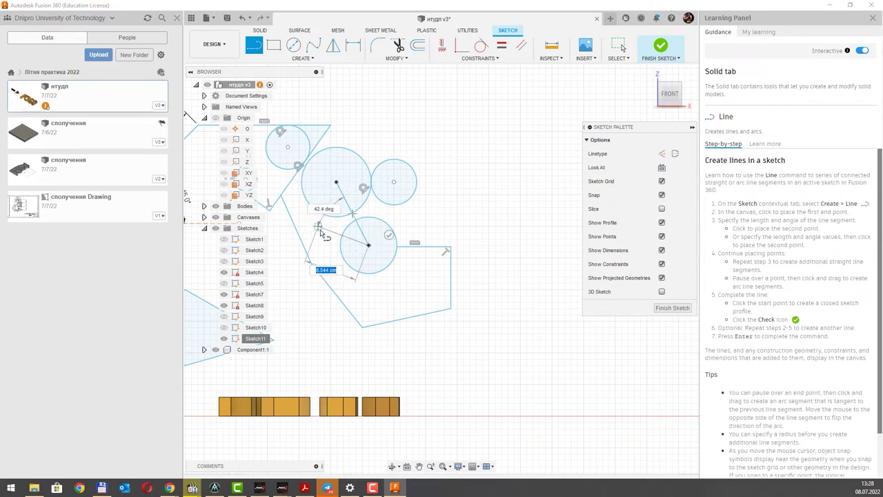
pyautogui.press('Escape')
# Dimension the centre-to-centre line vertically to 10.00 cm.
pyautogui.press('d')
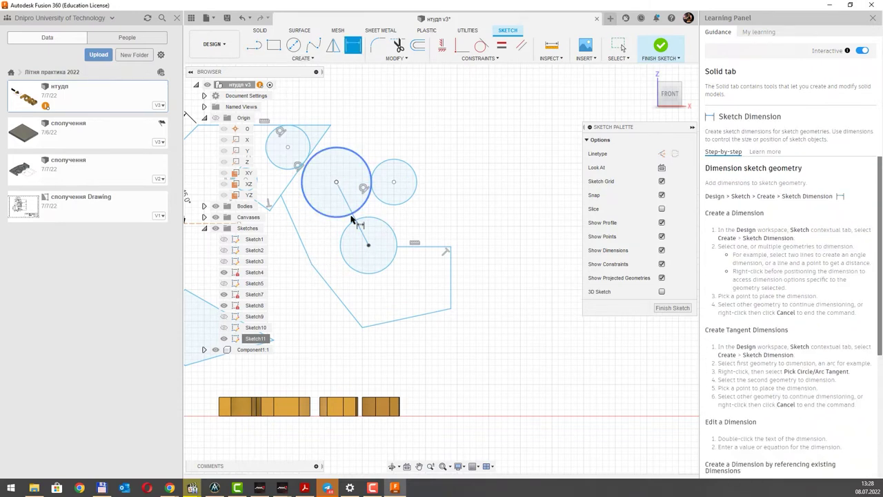
pyautogui.click(359, 224)
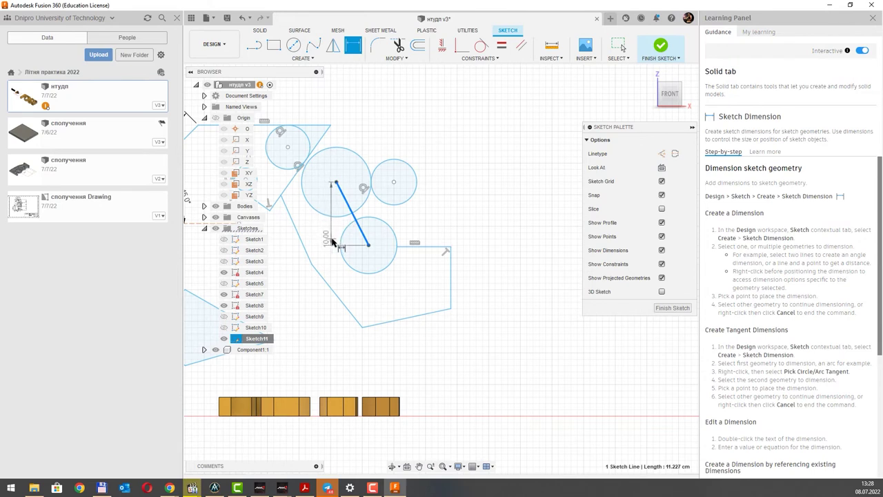
pyautogui.click(326, 239)
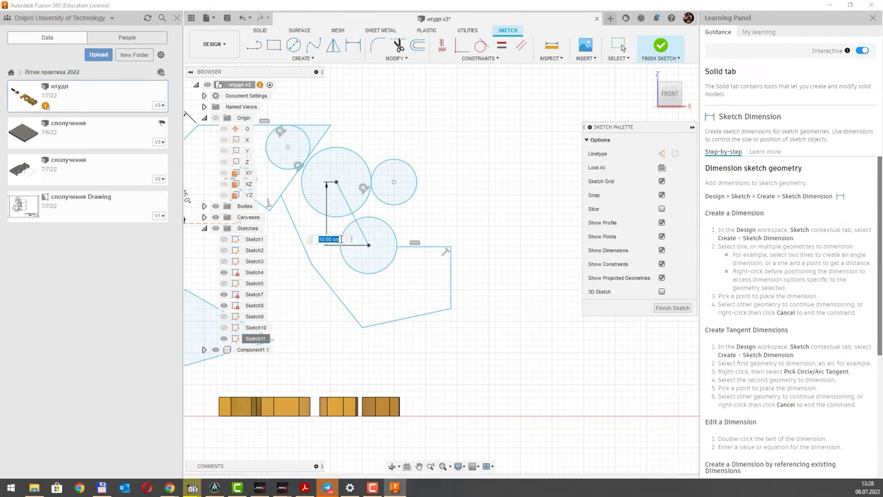
pyautogui.press('Return')
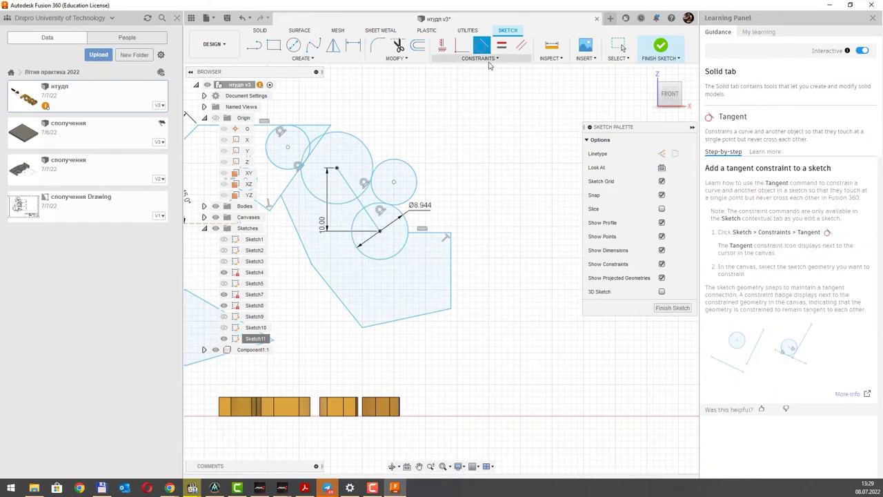
pyautogui.click(489, 61)
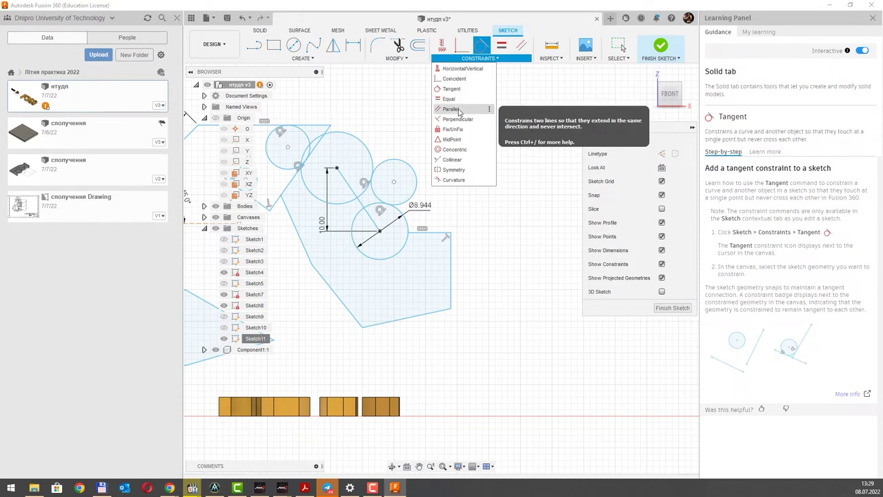
# Make the outline's right edge parallel to the slanted left edge.
pyautogui.click(457, 110)
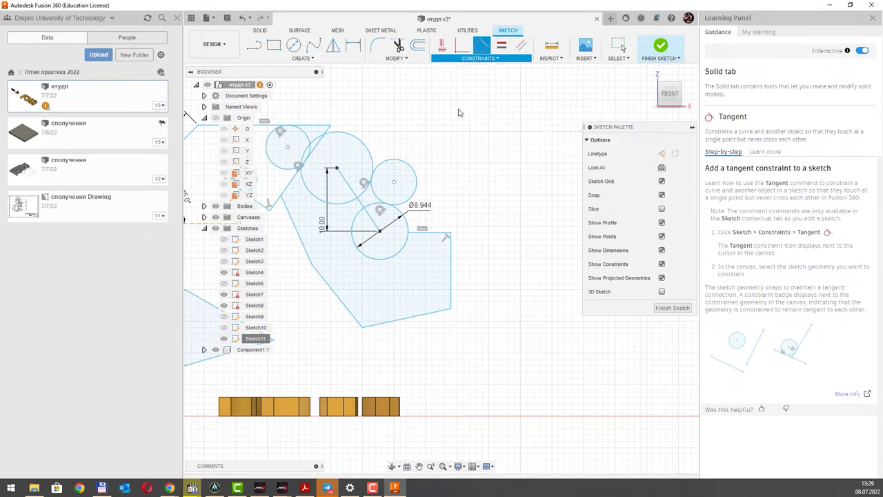
pyautogui.click(445, 241)
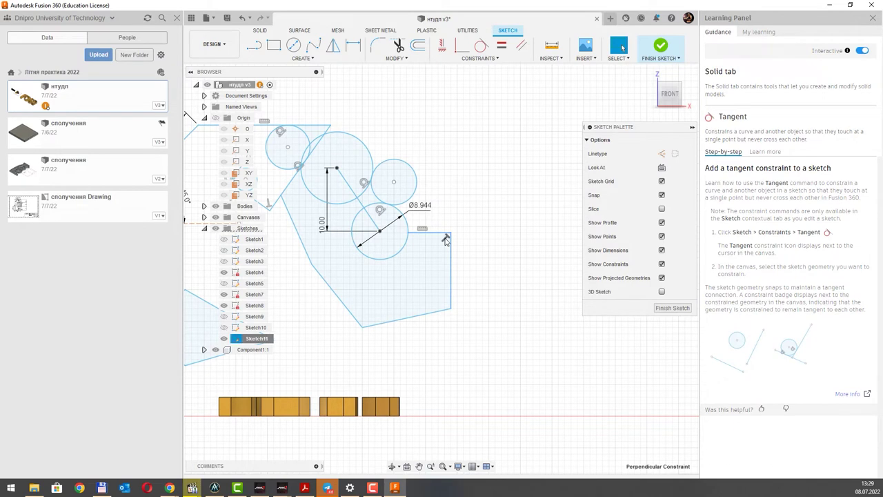
pyautogui.press('Delete')
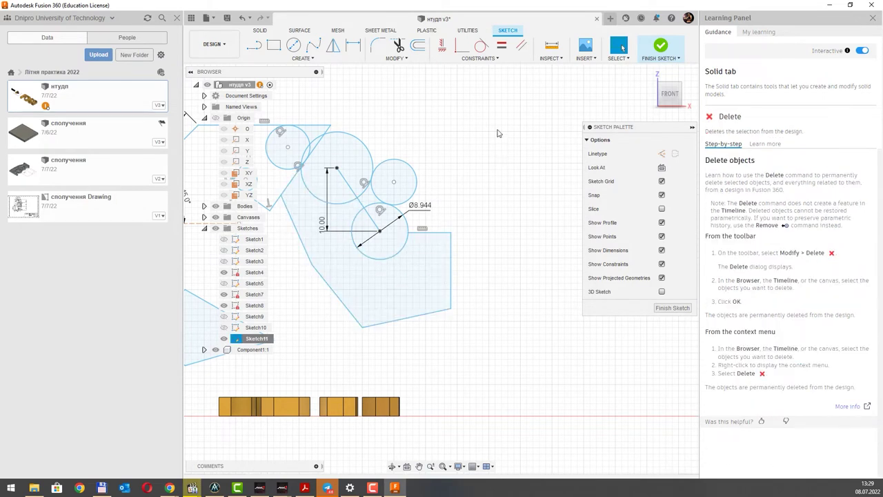
pyautogui.click(521, 46)
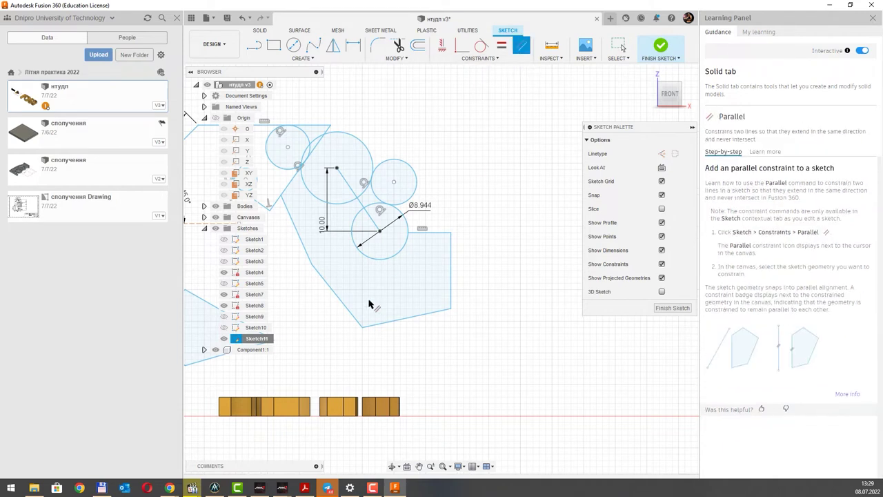
pyautogui.click(342, 302)
pyautogui.click(451, 258)
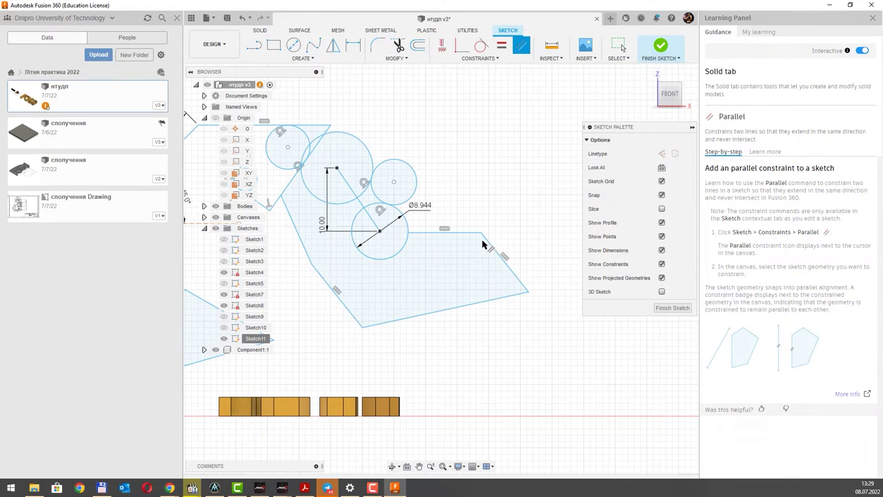
# Cancel the Fix/UnFix lock and undo the parallel reshaping of the outline.
pyautogui.click(492, 60)
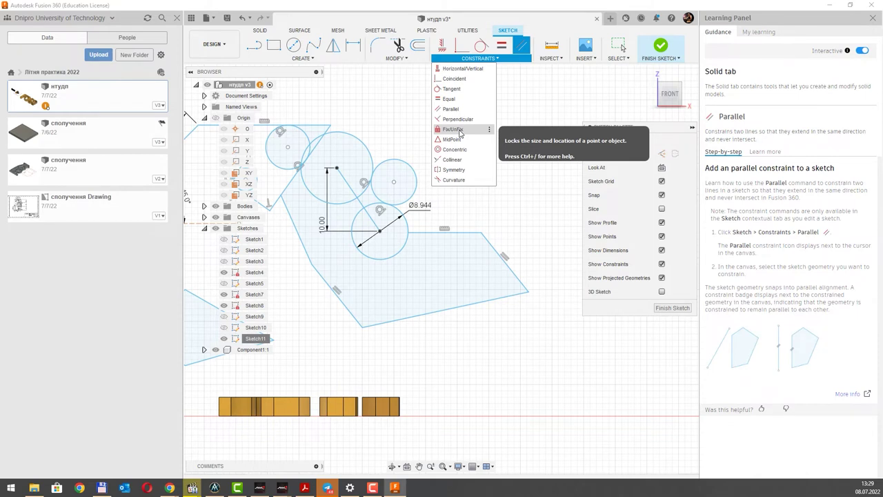
pyautogui.click(459, 131)
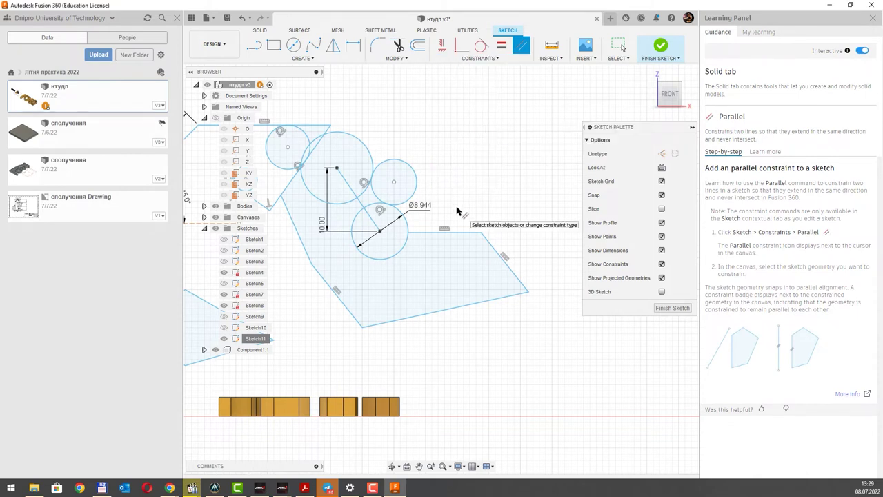
pyautogui.press('Escape')
pyautogui.hotkey('ctrl', 'z')
pyautogui.hotkey('ctrl', 'z')
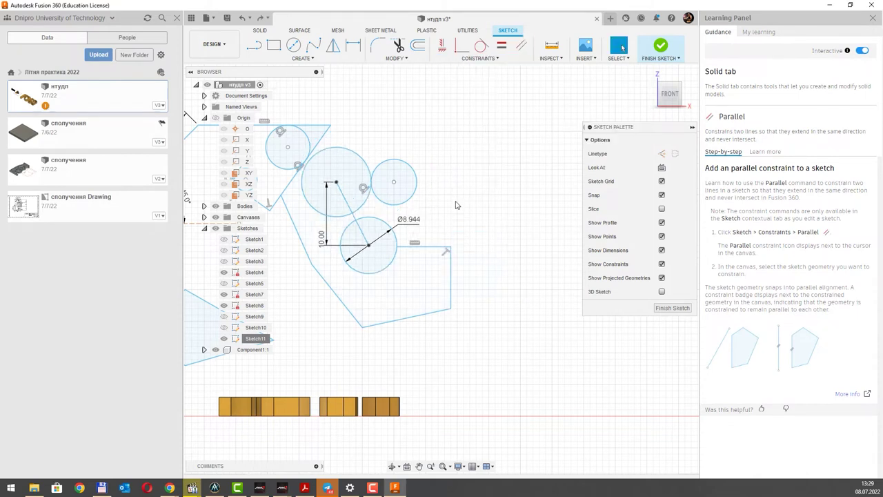
# Fix the Ø8.944 lower circle in place, undoing a trial tangent that resized it.
pyautogui.click(386, 222)
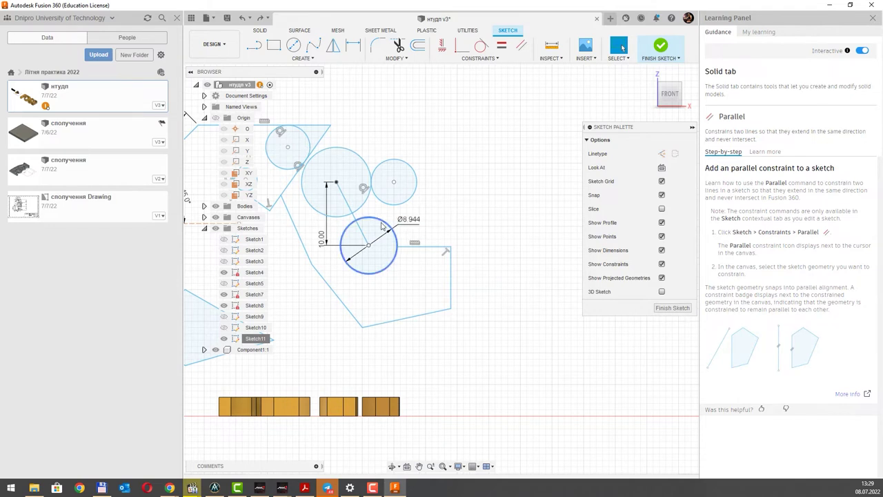
pyautogui.click(489, 59)
pyautogui.click(456, 129)
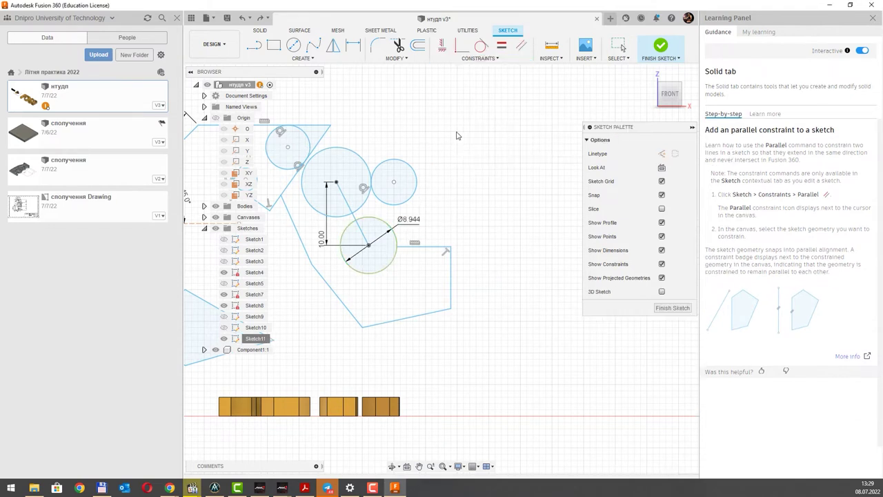
pyautogui.click(481, 46)
pyautogui.click(385, 226)
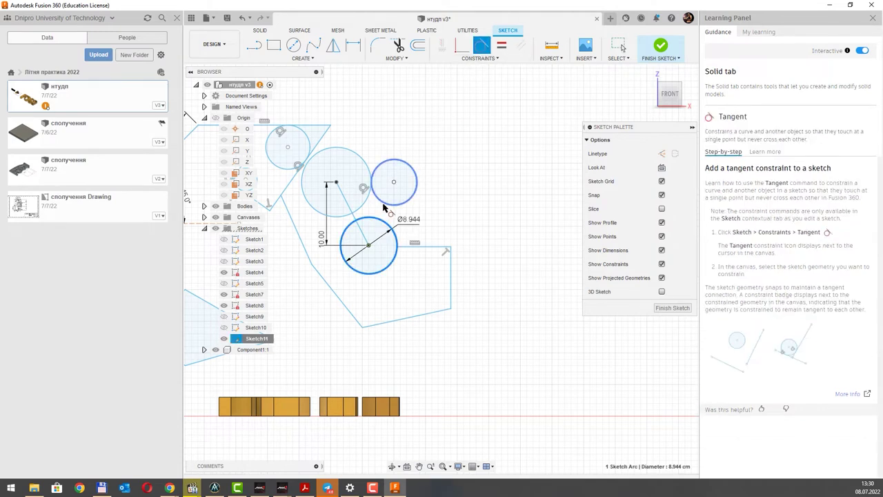
pyautogui.click(383, 202)
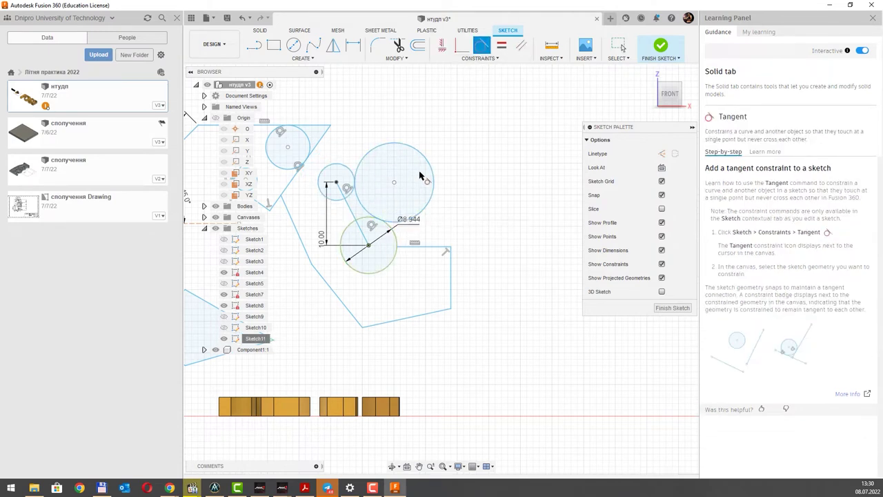
pyautogui.press('Escape')
pyautogui.hotkey('ctrl', 'z')
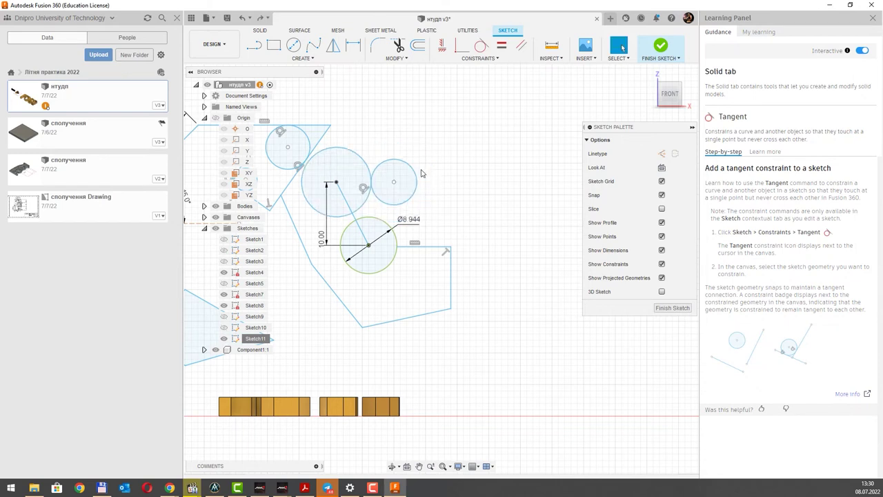
# Dimension the right circle to Ø7.211 and make it tangent to the Ø8.944 circle.
pyautogui.press('d')
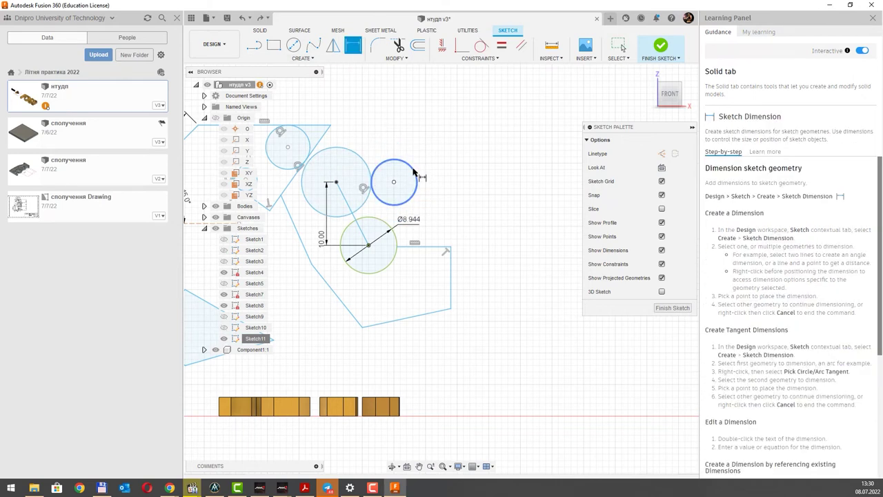
pyautogui.click(414, 172)
pyautogui.click(427, 136)
pyautogui.press('Return')
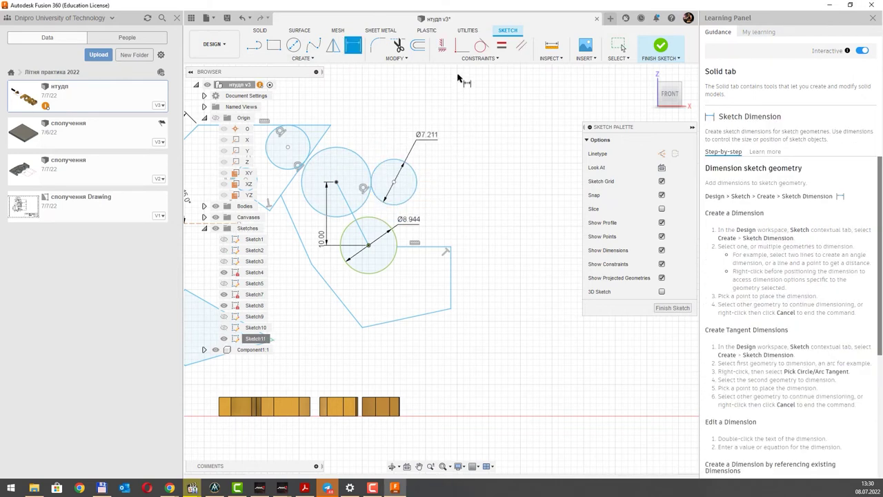
pyautogui.click(482, 44)
pyautogui.click(381, 198)
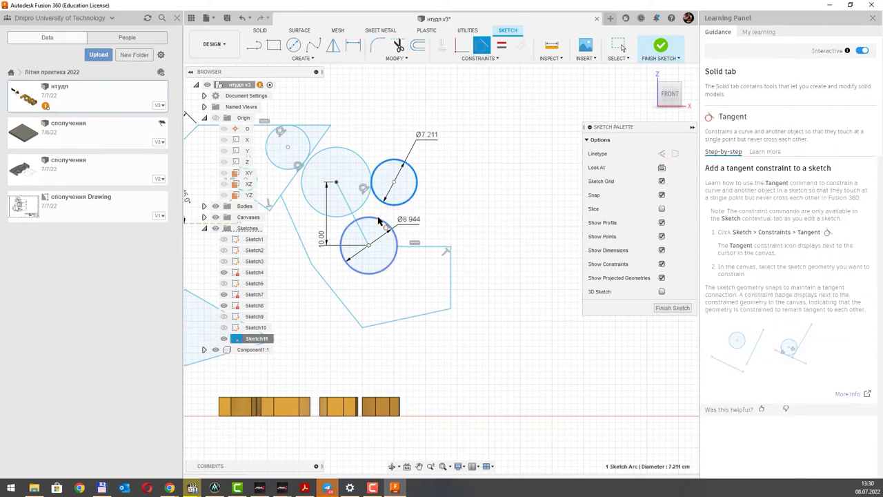
pyautogui.click(387, 225)
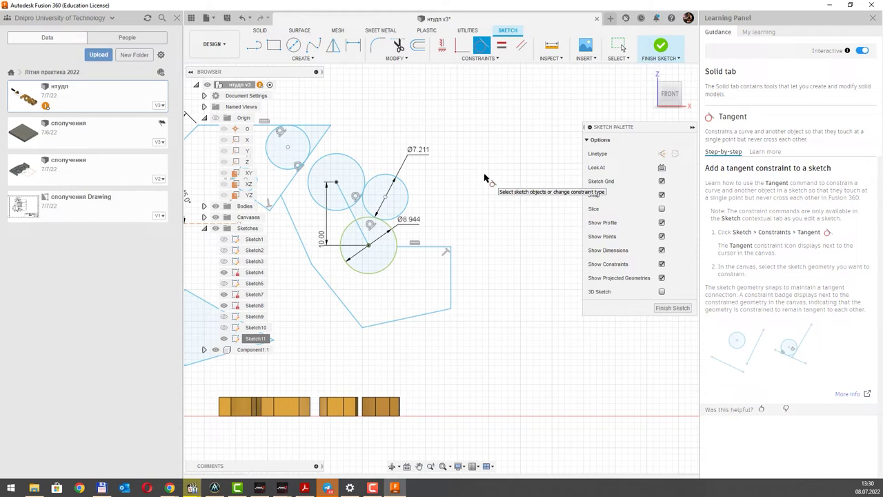
# Browse the Constraints and Create lists, cancelling a midpoint pick, then show the Modify tools.
pyautogui.click(481, 58)
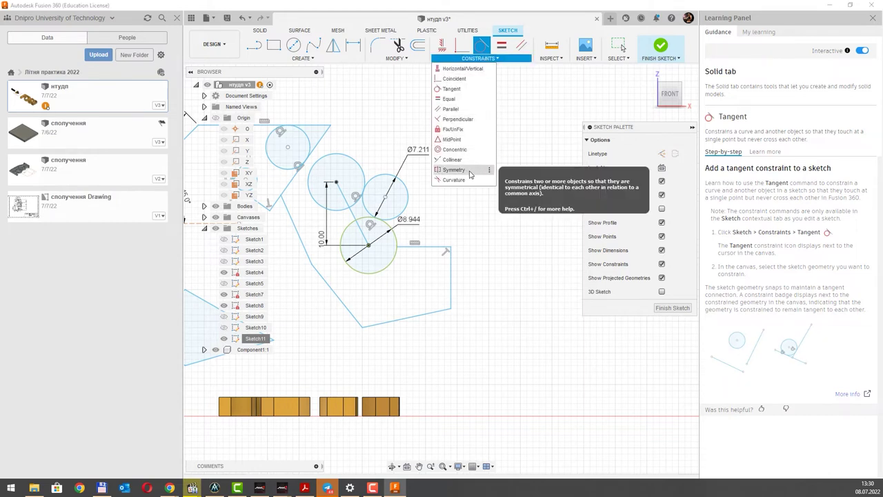
pyautogui.click(462, 142)
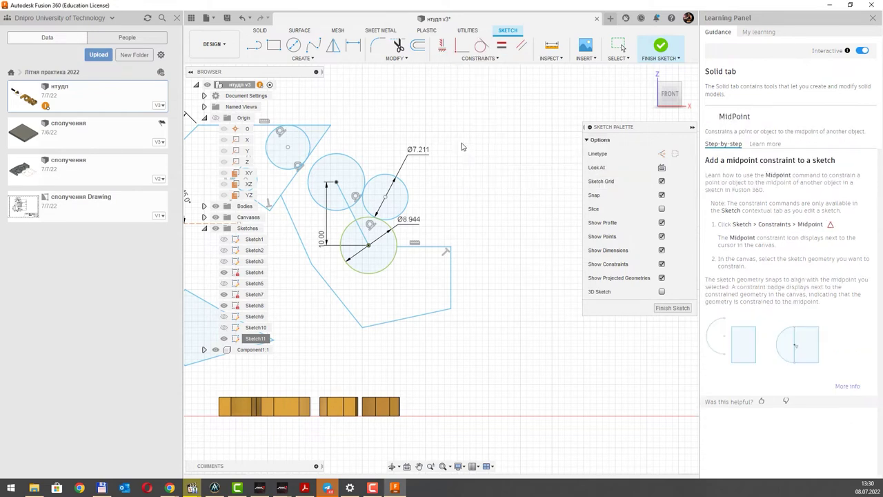
pyautogui.click(478, 58)
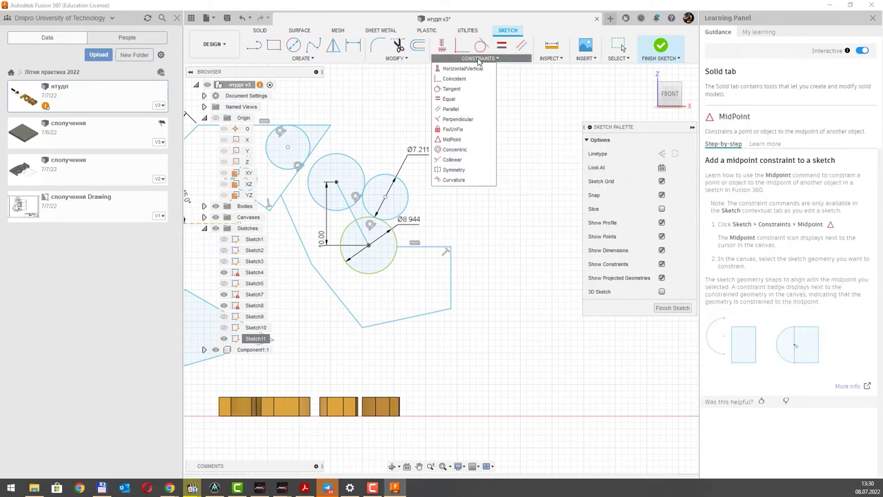
pyautogui.click(479, 59)
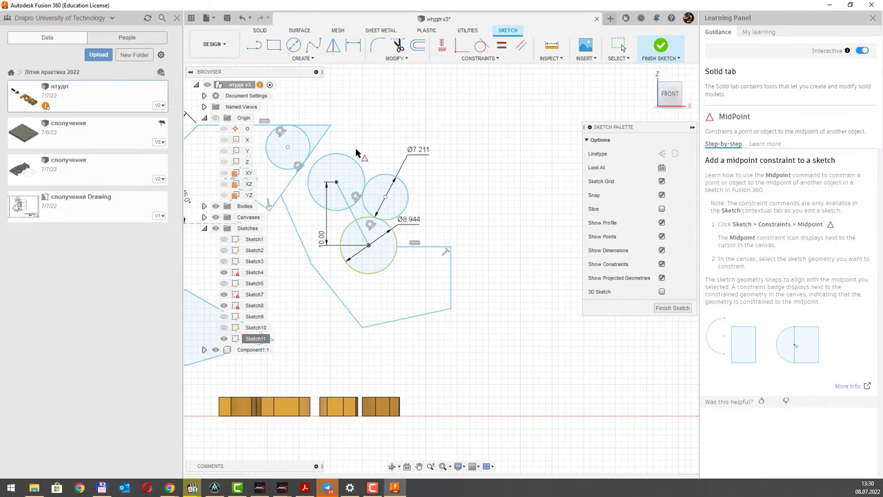
pyautogui.press('Escape')
pyautogui.click(303, 59)
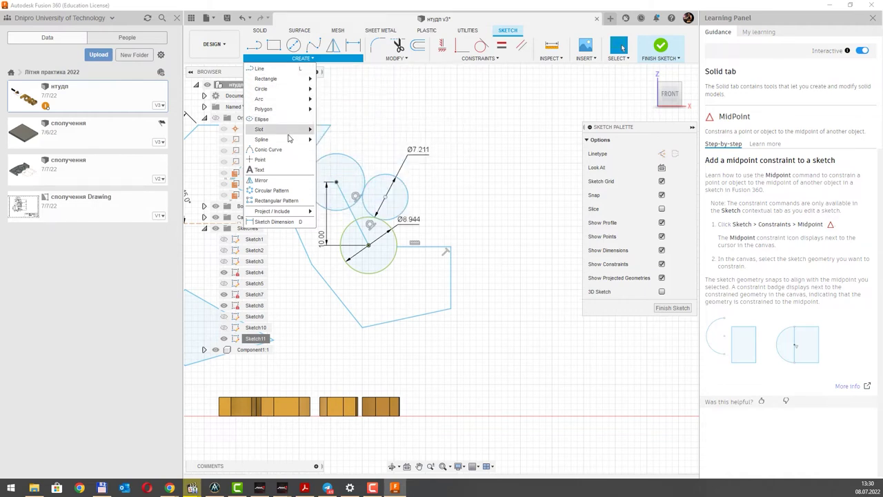
pyautogui.press('Escape')
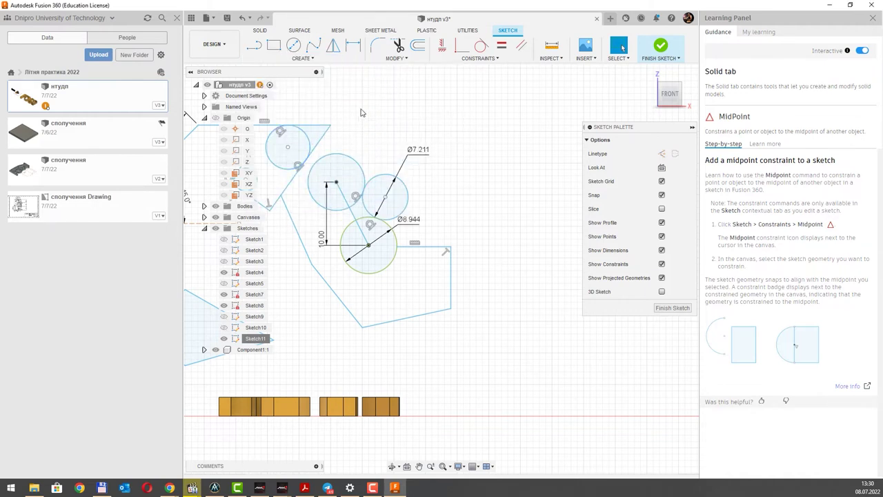
pyautogui.click(318, 61)
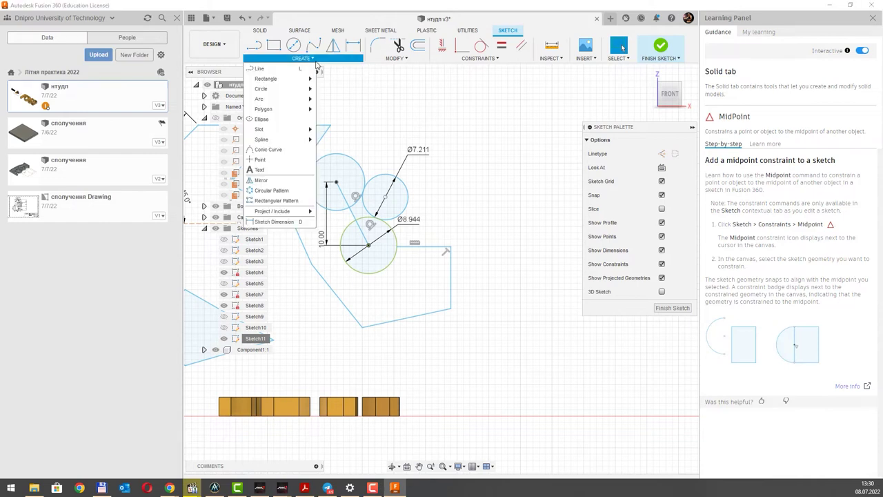
pyautogui.click(478, 60)
pyautogui.click(479, 60)
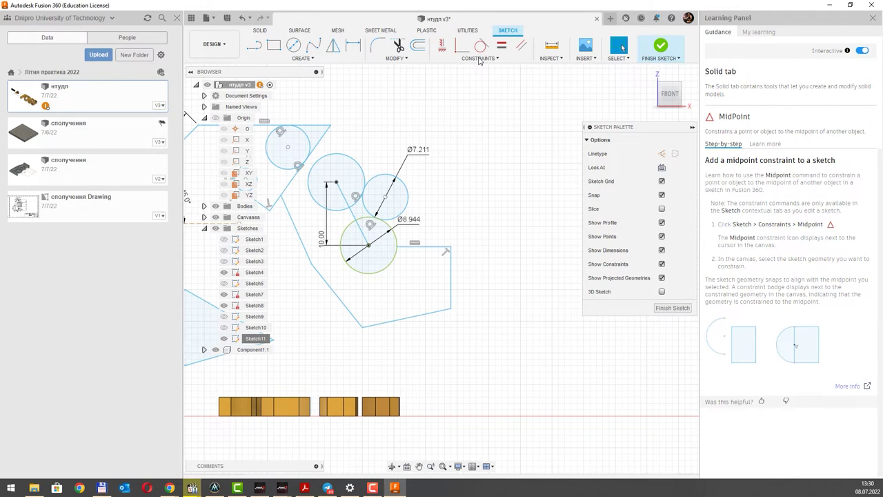
pyautogui.click(478, 60)
pyautogui.click(408, 60)
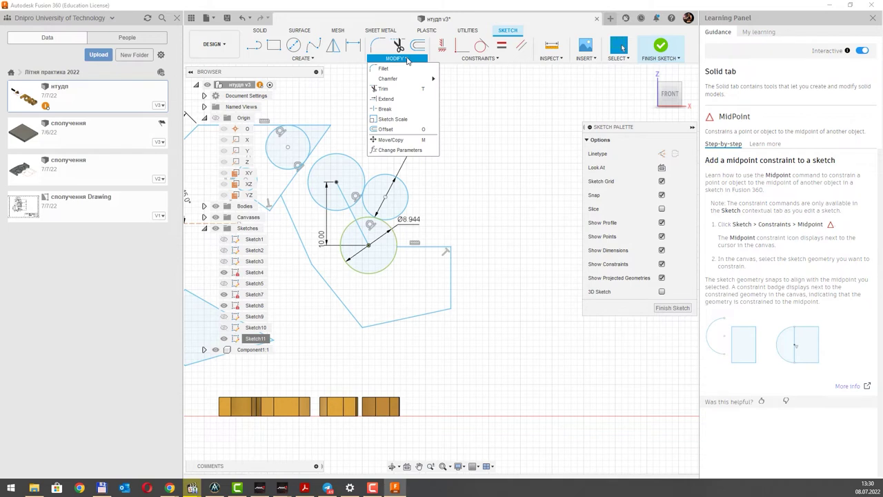
# Trim away the circle segment inside the triangle.
pyautogui.click(388, 93)
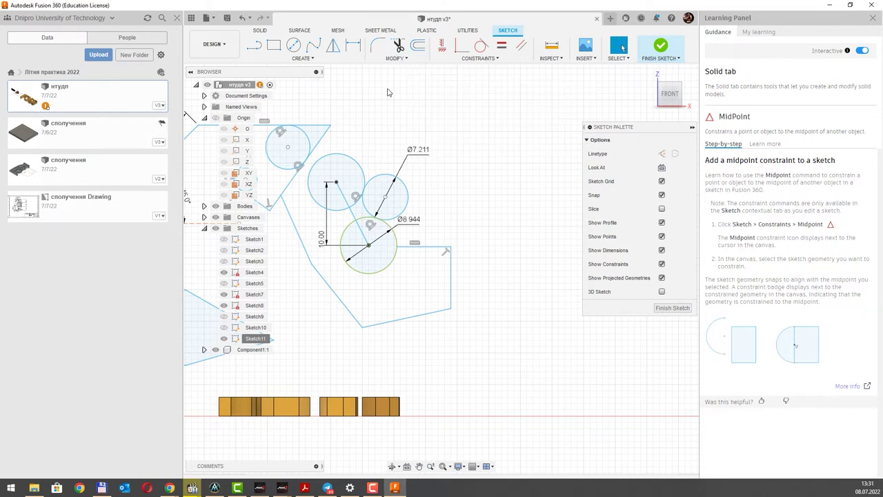
pyautogui.click(398, 46)
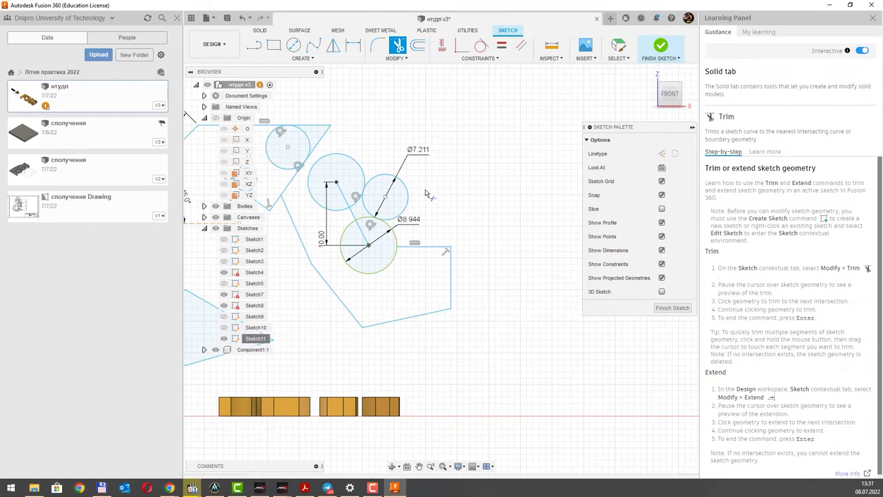
pyautogui.scroll(2, 425, 193)
pyautogui.scroll(-2, 426, 193)
pyautogui.scroll(-1, 426, 193)
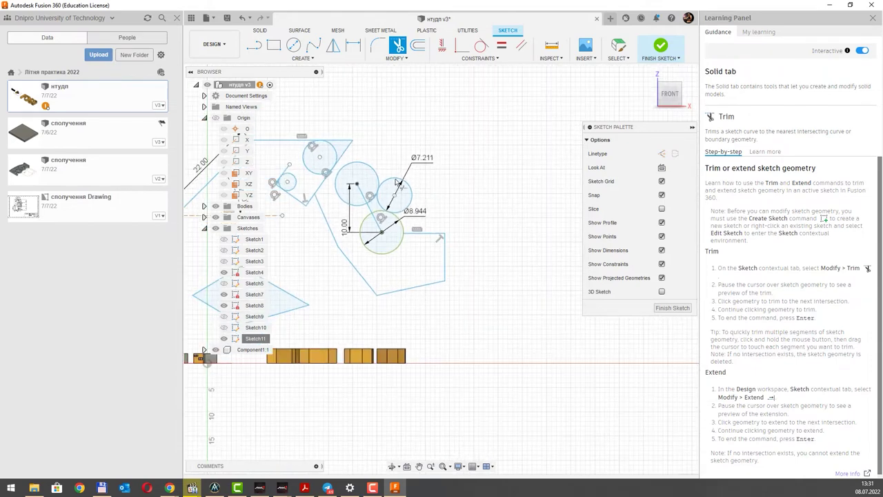
pyautogui.moveTo(393, 182); pyautogui.dragTo(423, 198, button='middle')
pyautogui.scroll(2, 424, 198)
pyautogui.scroll(1, 404, 185)
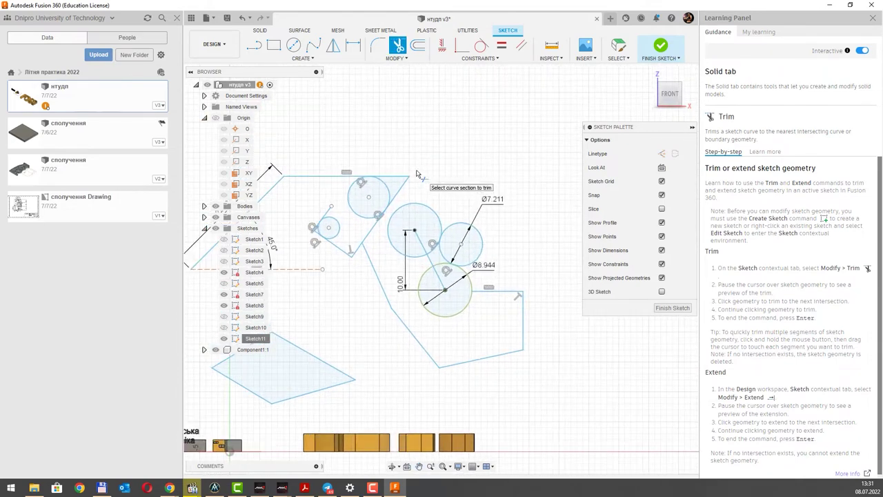
pyautogui.click(380, 194)
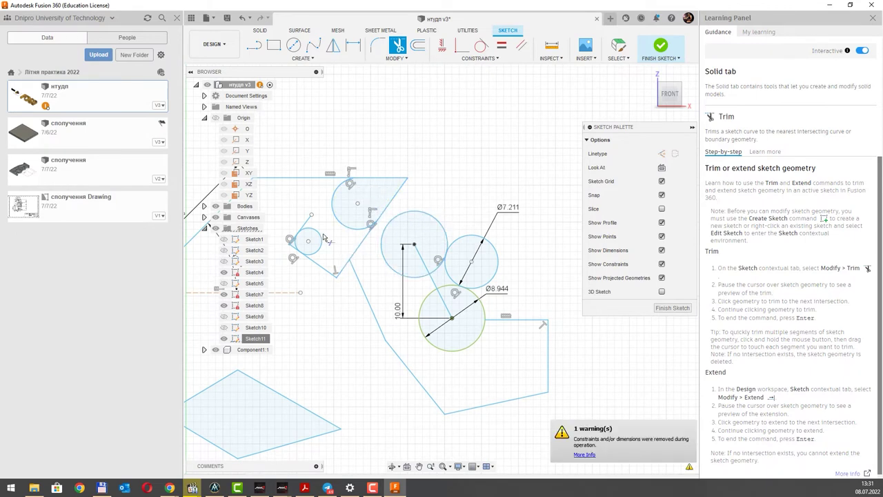
# Draw a line cutting across the triangle's top-right corner.
pyautogui.moveTo(324, 238); pyautogui.dragTo(406, 198, button='middle')
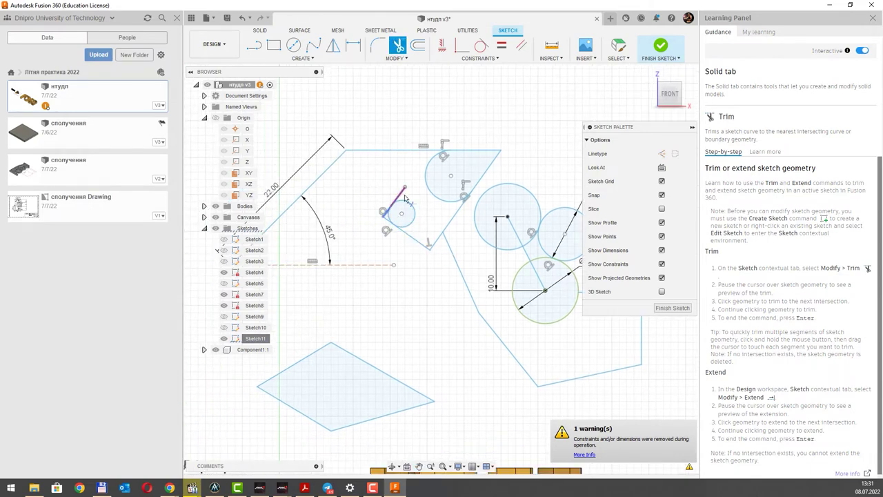
pyautogui.scroll(5, 400, 207)
pyautogui.scroll(4, 394, 214)
pyautogui.scroll(2, 391, 220)
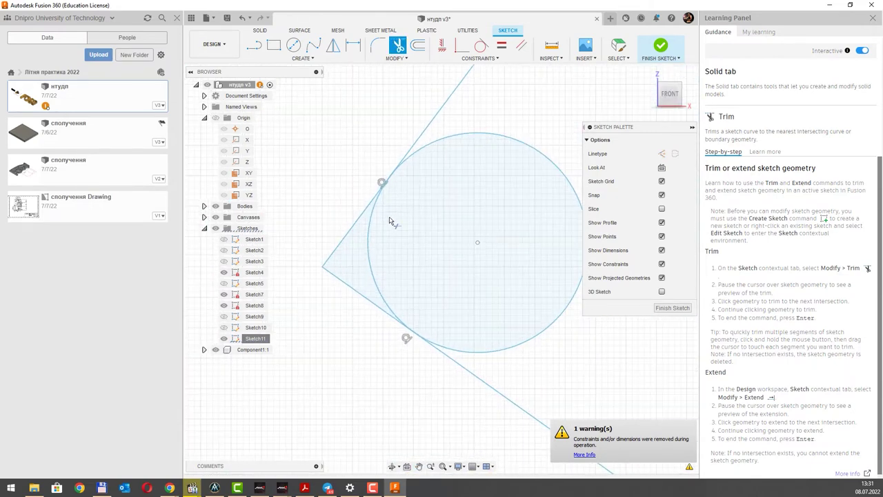
pyautogui.scroll(-2, 390, 211)
pyautogui.scroll(-3, 387, 202)
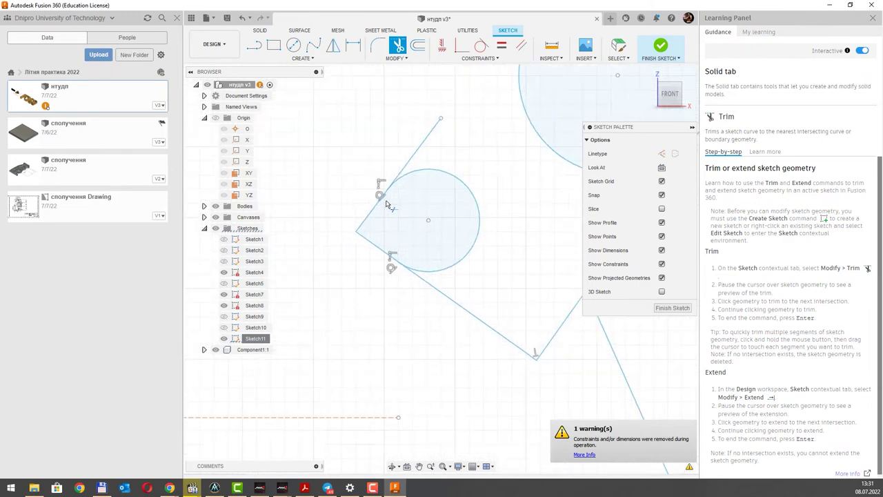
pyautogui.scroll(-2, 387, 204)
pyautogui.scroll(-1, 388, 200)
pyautogui.scroll(-1, 389, 197)
pyautogui.scroll(-2, 390, 194)
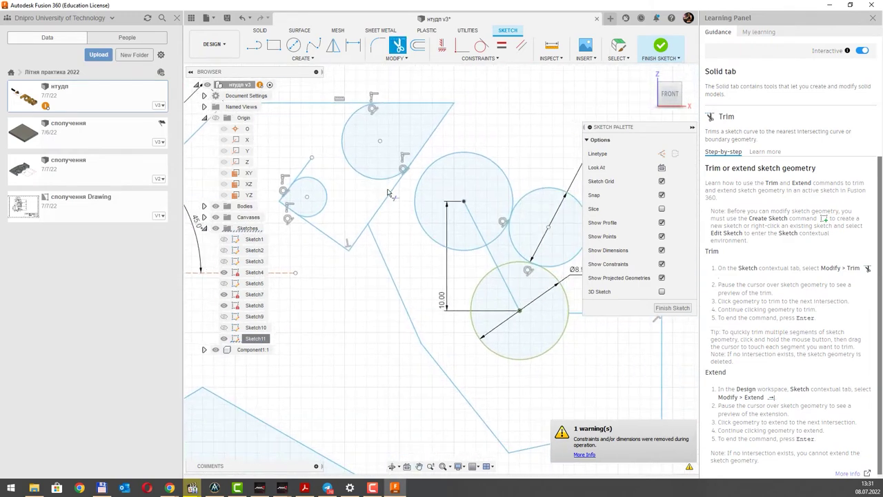
pyautogui.scroll(-2, 389, 194)
pyautogui.moveTo(442, 276)
pyautogui.mouseDown(button='middle')
pyautogui.moveTo(443, 213)
pyautogui.moveTo(417, 221)
pyautogui.moveTo(501, 255)
pyautogui.mouseUp(button='middle')
pyautogui.scroll(-1, 442, 213)
pyautogui.moveTo(459, 168); pyautogui.dragTo(432, 179, button='middle')
pyautogui.press('l')
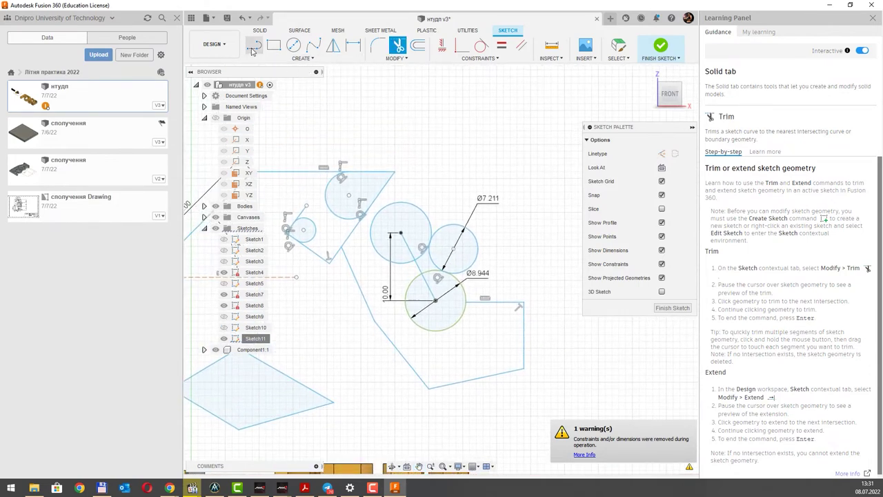
pyautogui.click(367, 152)
pyautogui.click(394, 191)
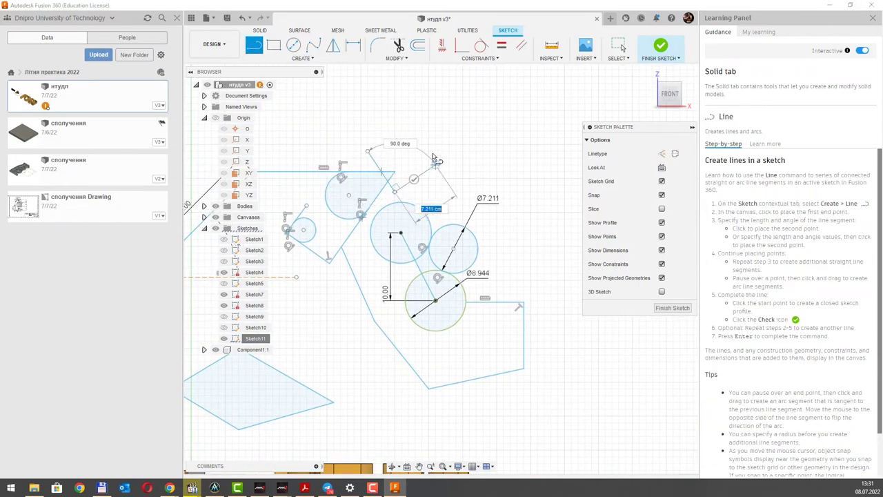
pyautogui.press('Escape')
# Trim the triangle's top edge and the leftover diagonal ends past the new corner line.
pyautogui.click(398, 45)
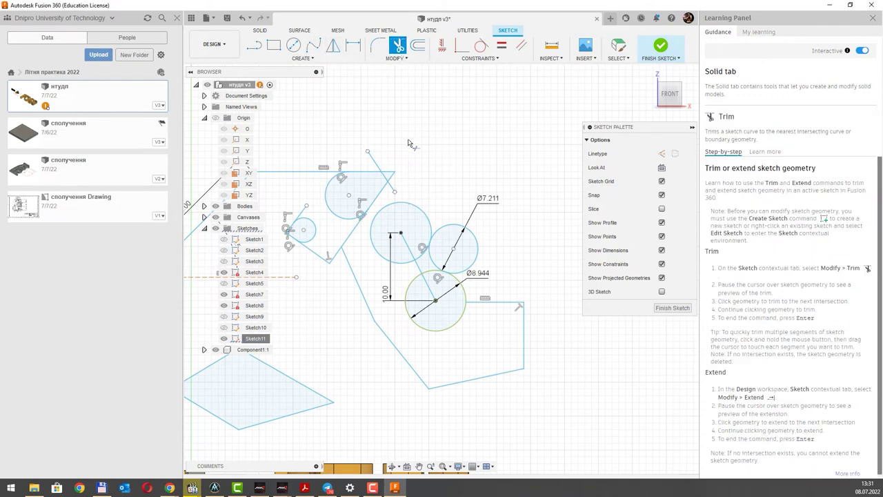
pyautogui.scroll(2, 407, 167)
pyautogui.scroll(2, 407, 167)
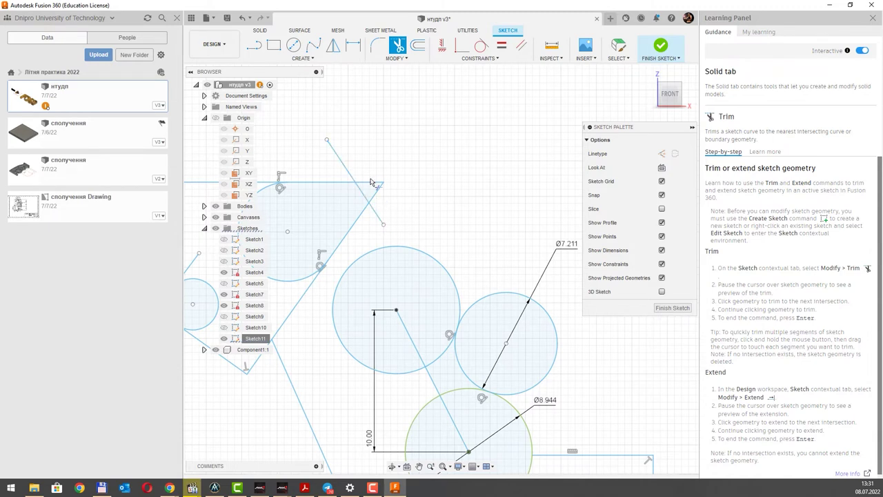
pyautogui.click(374, 193)
pyautogui.click(373, 193)
pyautogui.click(338, 155)
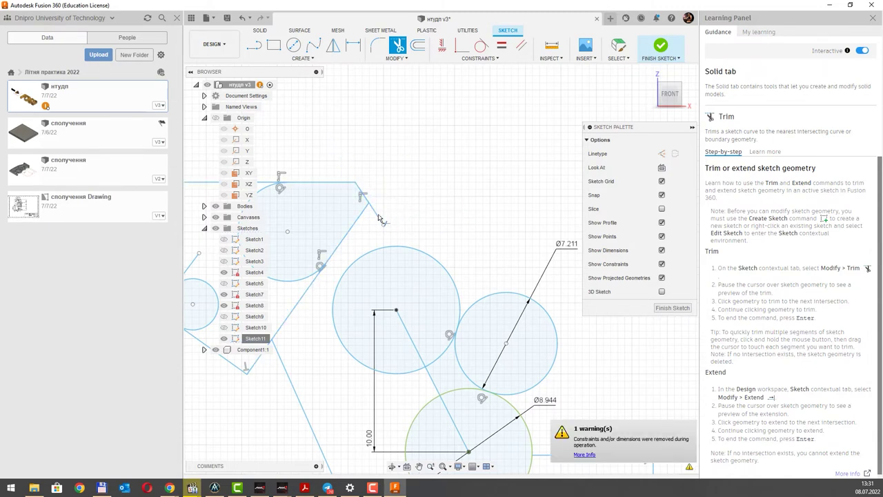
pyautogui.scroll(-1, 436, 173)
pyautogui.scroll(1, 436, 173)
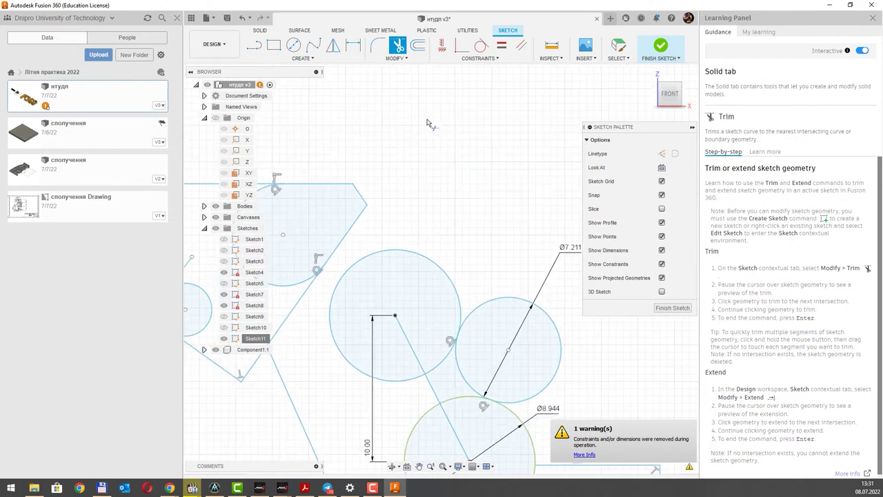
# Fillet the corner between the outline's bottom and right lines with radius 2.75.
pyautogui.click(406, 58)
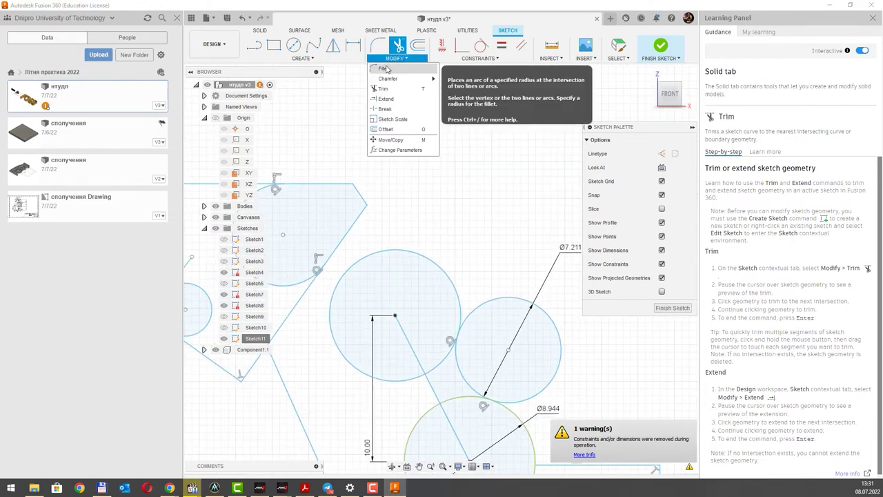
pyautogui.click(385, 71)
pyautogui.moveTo(429, 157); pyautogui.dragTo(354, 117, button='middle')
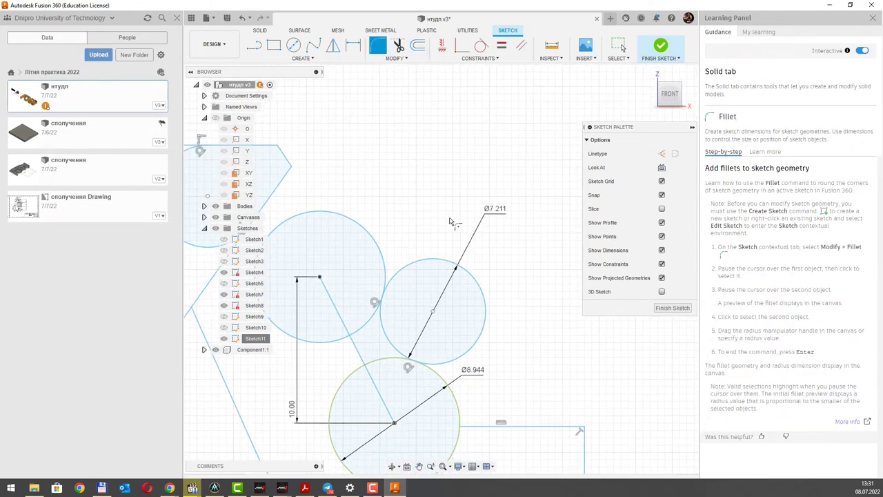
pyautogui.moveTo(495, 288); pyautogui.dragTo(459, 88, button='middle')
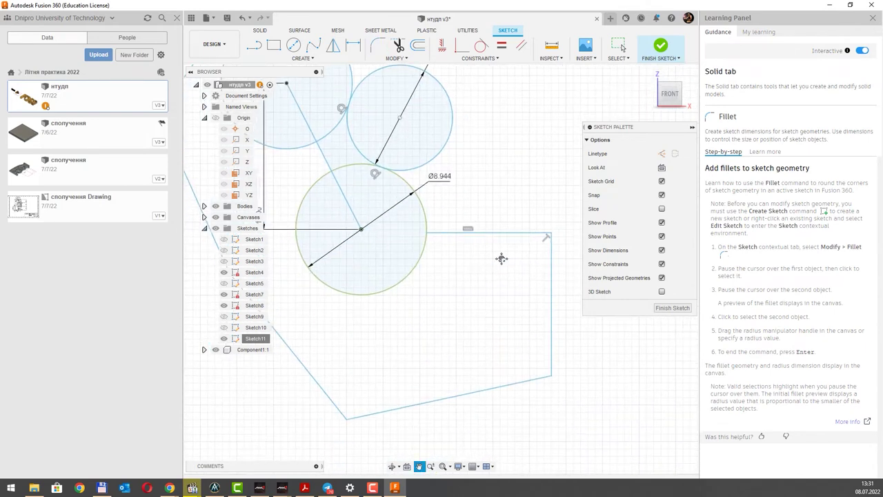
pyautogui.moveTo(501, 256); pyautogui.dragTo(434, 223, button='middle')
pyautogui.click(447, 325)
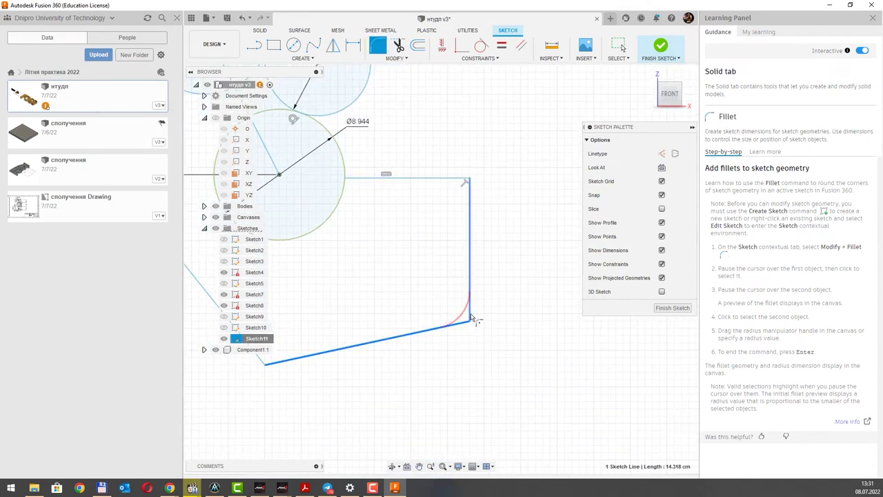
pyautogui.click(472, 318)
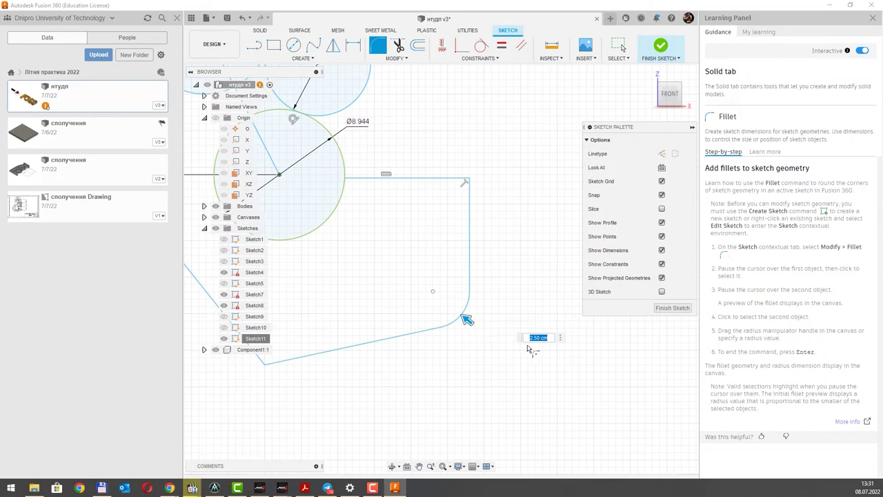
pyautogui.moveTo(467, 319)
pyautogui.mouseDown()
pyautogui.moveTo(474, 326)
pyautogui.moveTo(469, 320)
pyautogui.mouseUp()
pyautogui.moveTo(468, 321)
pyautogui.mouseDown()
pyautogui.moveTo(474, 326)
pyautogui.moveTo(459, 310)
pyautogui.mouseUp()
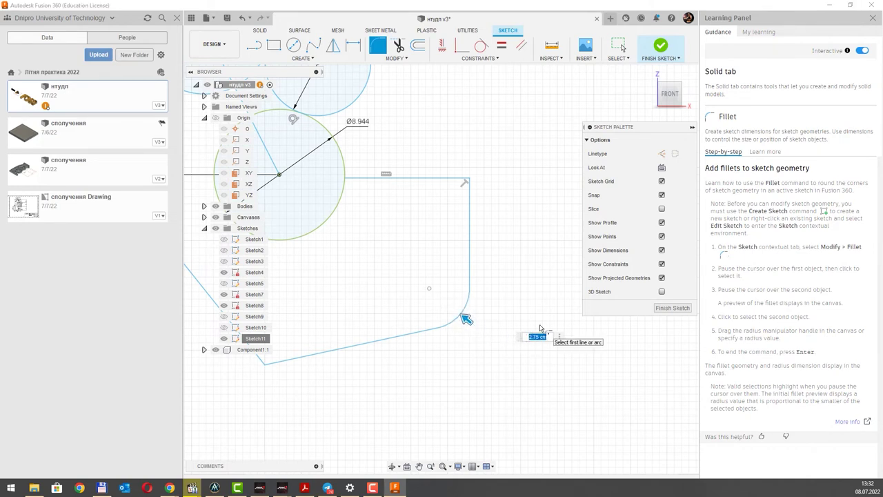
pyautogui.press('Return')
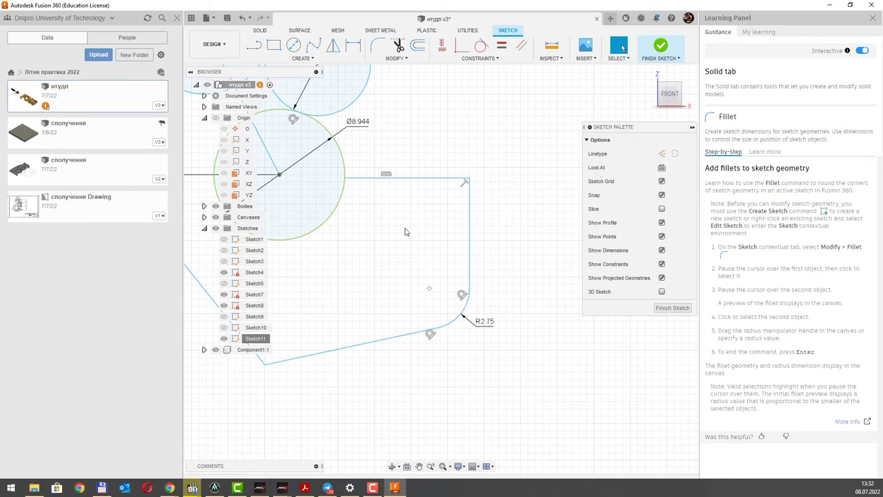
pyautogui.click(399, 59)
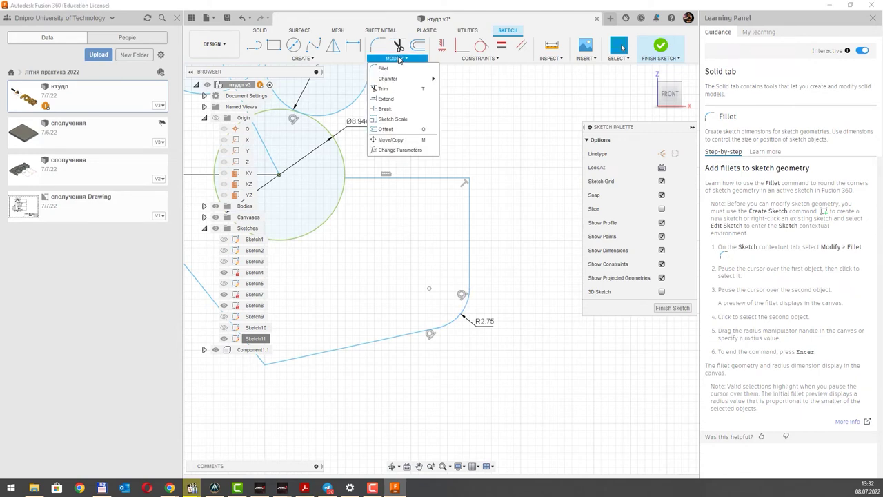
# Offset the filleted outline chain outward by 2 cm.
pyautogui.scroll(-1, 456, 171)
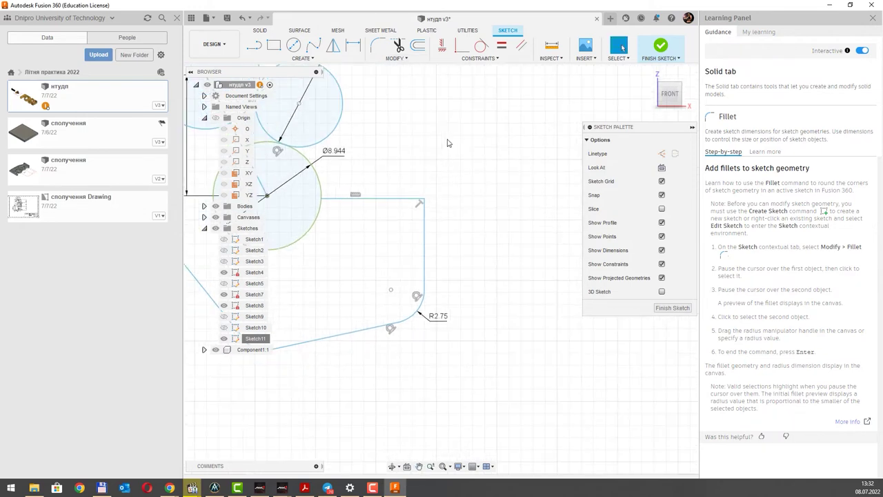
pyautogui.moveTo(448, 142); pyautogui.dragTo(410, 163, button='middle')
pyautogui.click(419, 47)
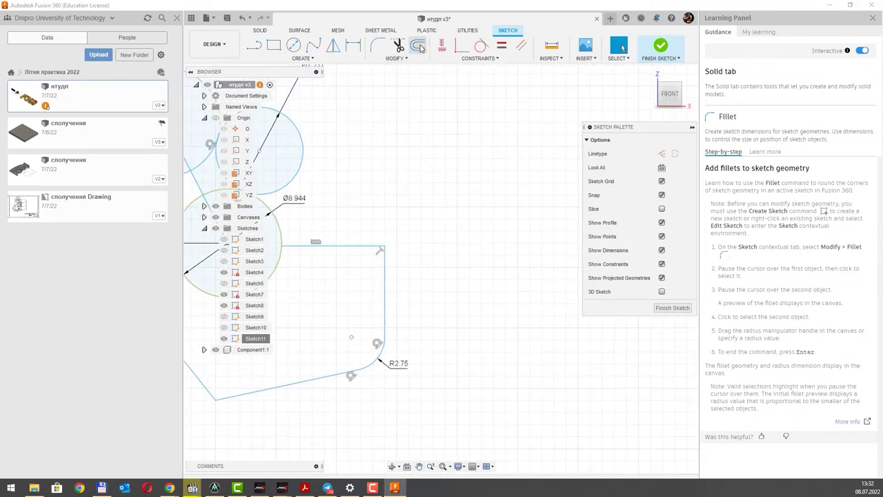
pyautogui.click(386, 282)
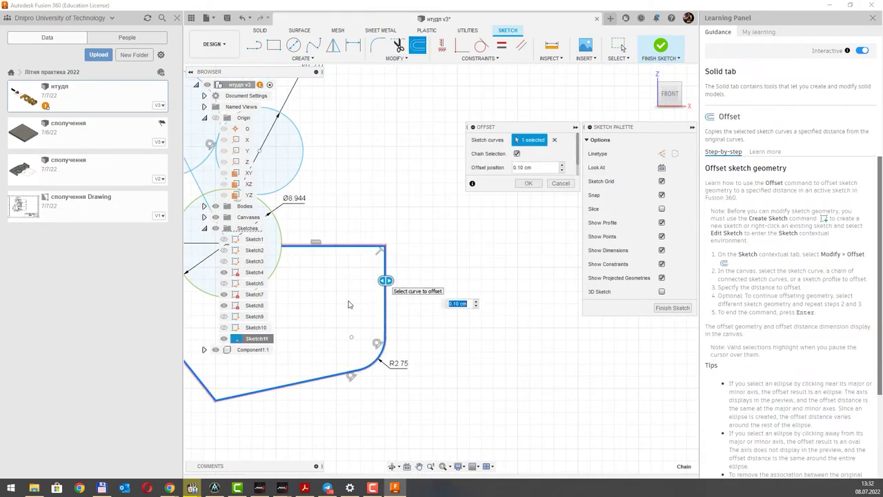
pyautogui.scroll(-2, 325, 296)
pyautogui.moveTo(336, 300); pyautogui.dragTo(403, 267, button='middle')
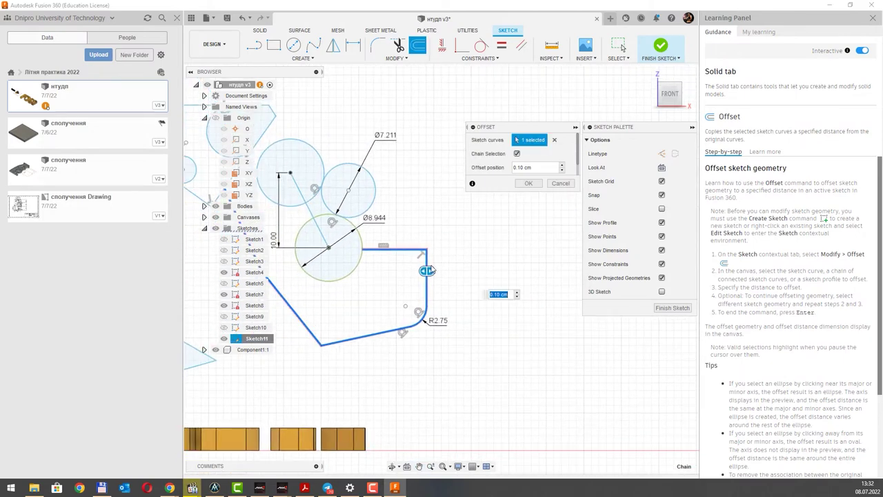
pyautogui.moveTo(429, 269)
pyautogui.mouseDown()
pyautogui.moveTo(445, 271)
pyautogui.moveTo(435, 270)
pyautogui.mouseUp()
pyautogui.moveTo(366, 270); pyautogui.dragTo(464, 259, button='middle')
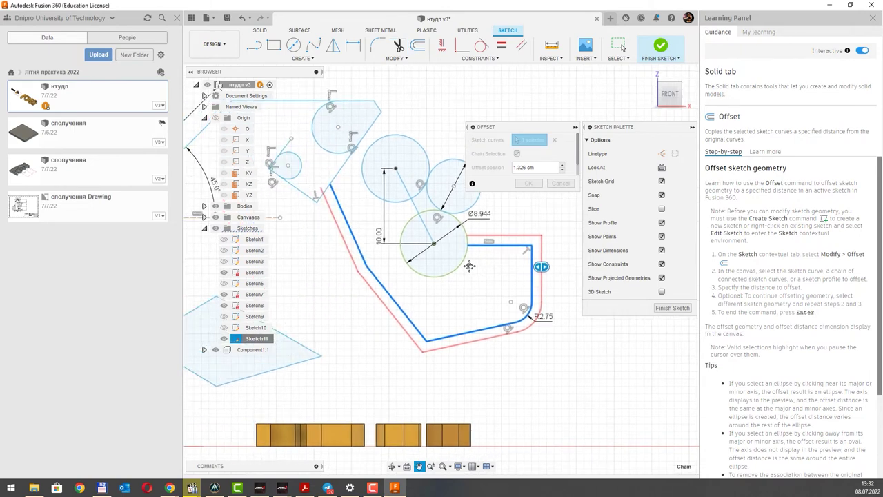
pyautogui.moveTo(463, 229); pyautogui.dragTo(423, 250, button='middle')
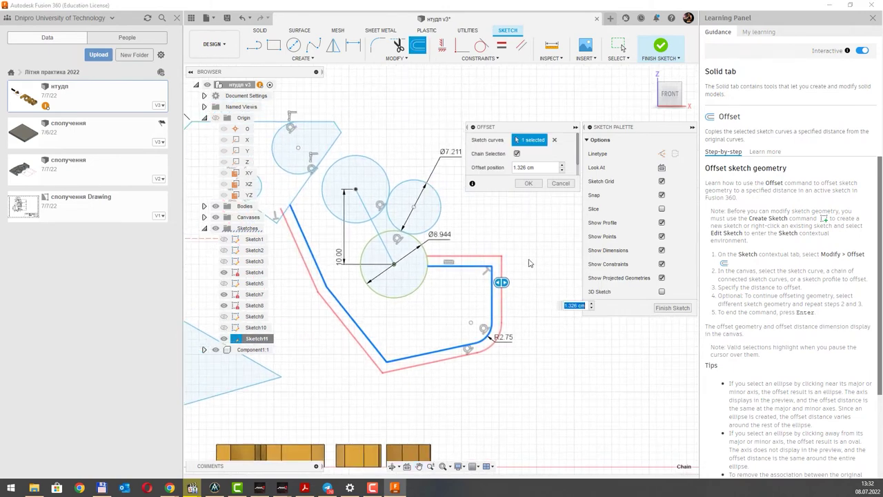
pyautogui.tripleClick(532, 168)
pyautogui.write('2')
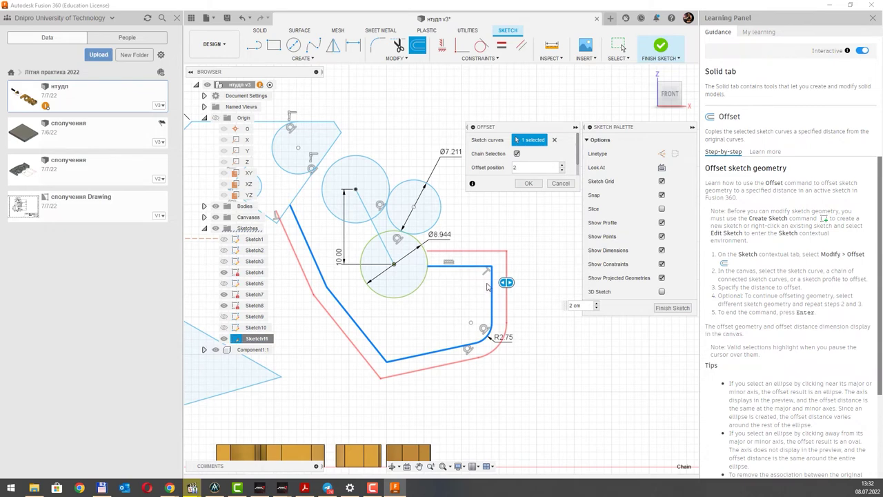
pyautogui.click(536, 186)
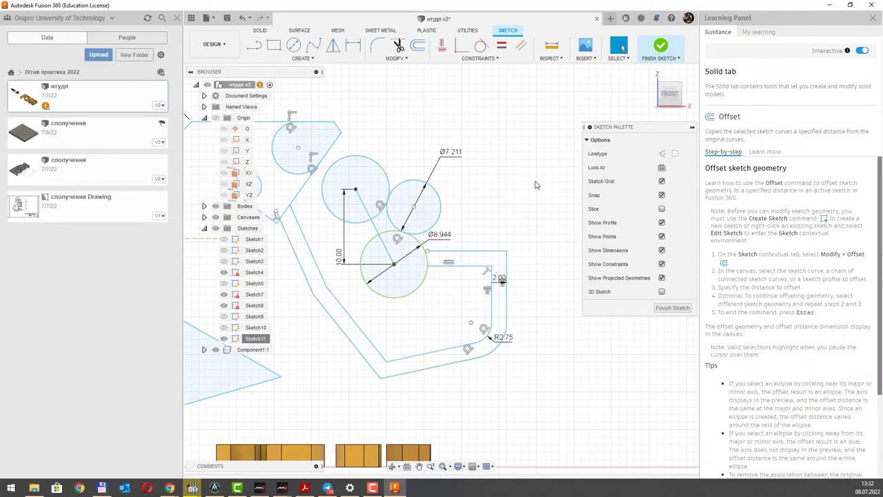
# Draw a small circle and a larger overlapping circle in empty space above the profile.
pyautogui.scroll(-2, 472, 194)
pyautogui.moveTo(491, 177)
pyautogui.mouseDown(button='middle')
pyautogui.moveTo(358, 213)
pyautogui.moveTo(364, 223)
pyautogui.mouseUp(button='middle')
pyautogui.click(293, 45)
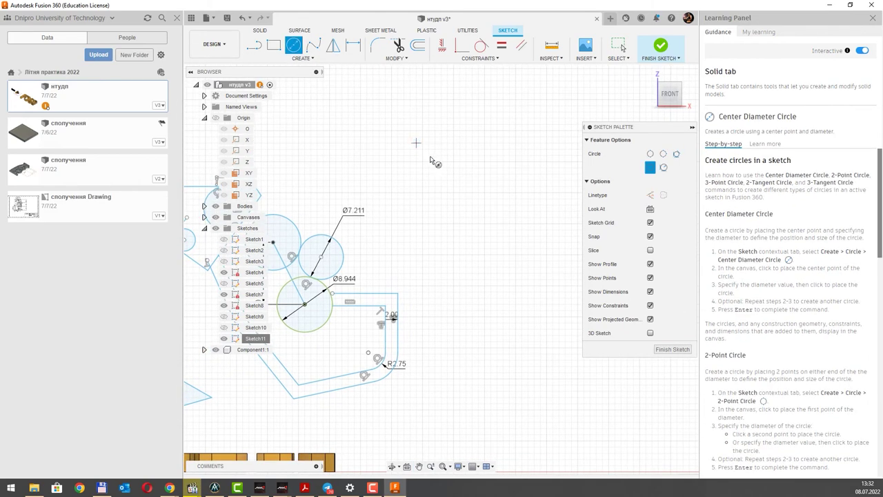
pyautogui.click(416, 143)
pyautogui.click(438, 166)
pyautogui.click(459, 199)
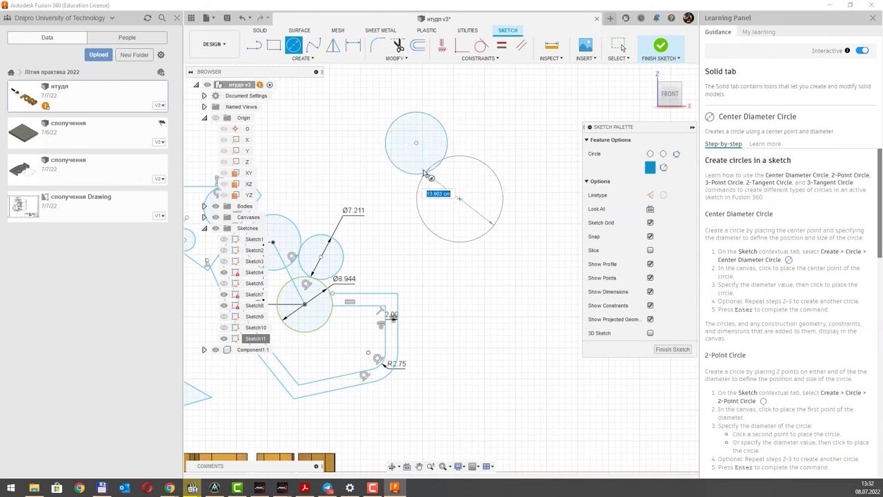
pyautogui.click(418, 163)
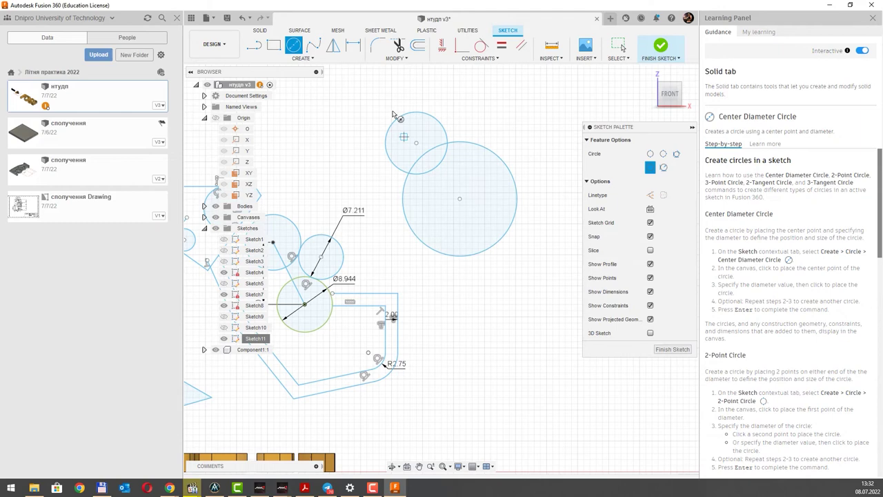
# Trim both inner arcs where the circles overlap, leaving one merged outline.
pyautogui.click(398, 45)
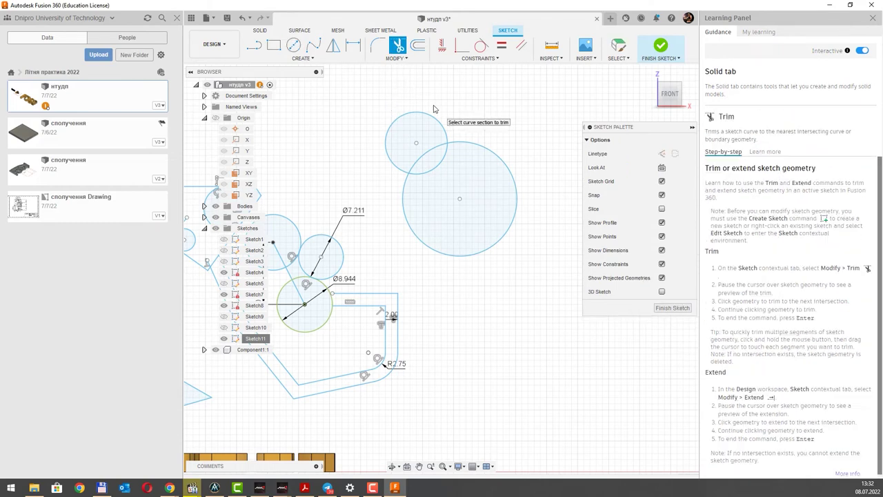
pyautogui.click(445, 162)
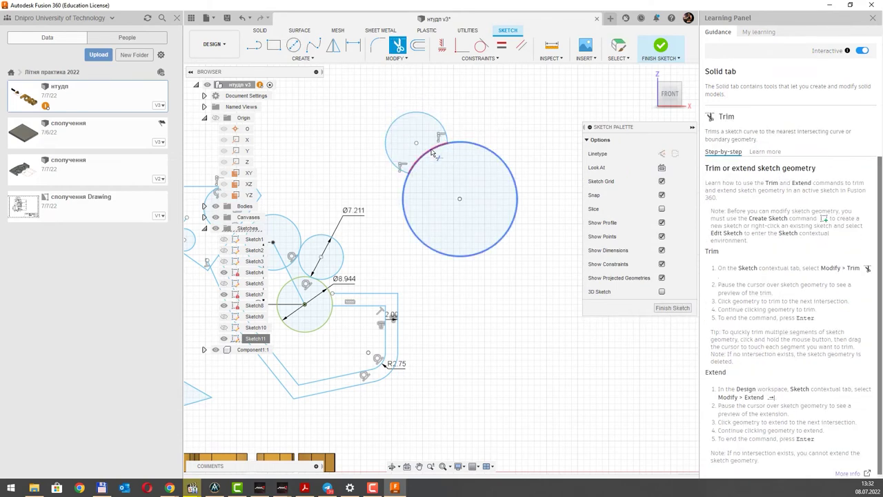
pyautogui.click(433, 153)
pyautogui.scroll(-2, 439, 156)
pyautogui.moveTo(439, 155); pyautogui.dragTo(396, 165, button='middle')
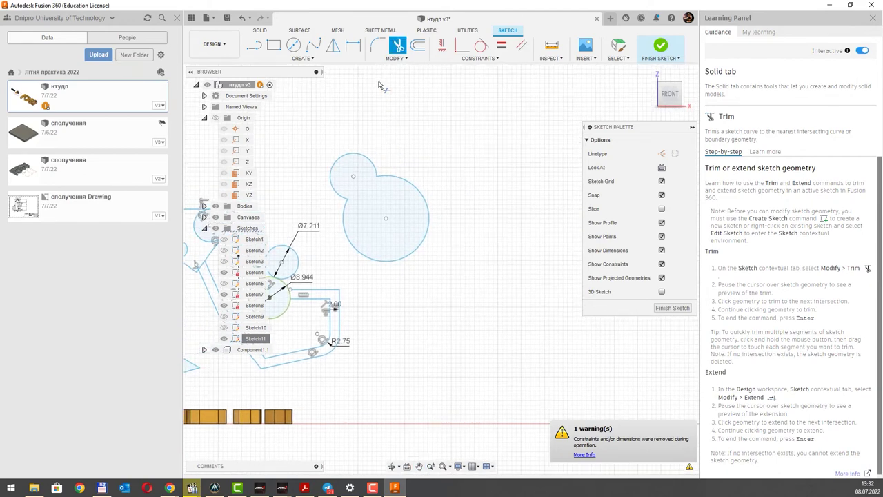
pyautogui.press('Escape')
# Move both merged circles of the lobe shape farther to the right with Move/Copy.
pyautogui.click(394, 58)
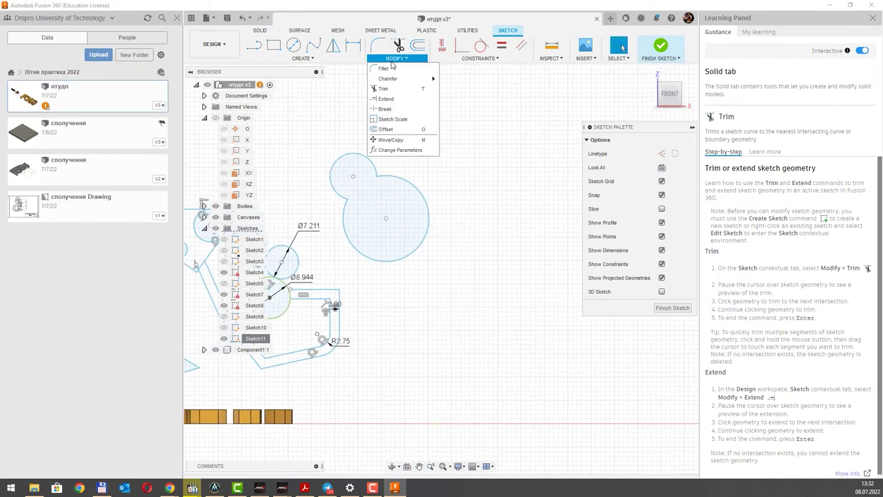
pyautogui.click(390, 140)
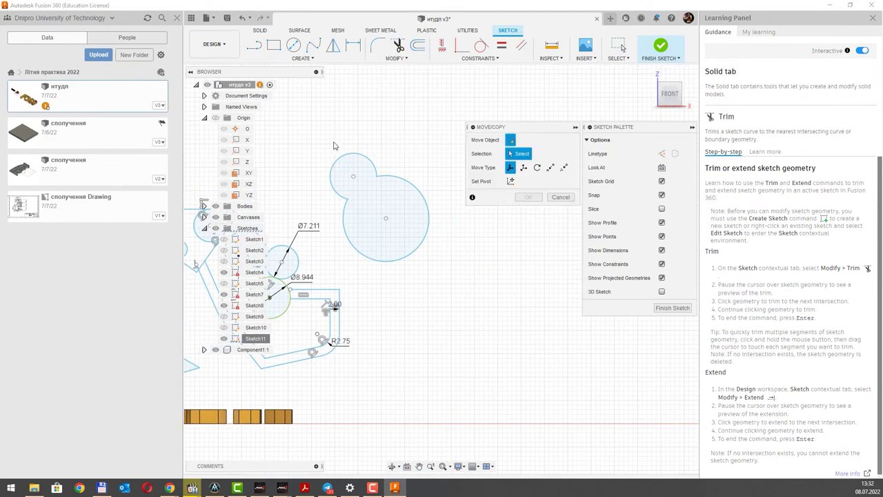
pyautogui.moveTo(320, 138); pyautogui.dragTo(467, 286)
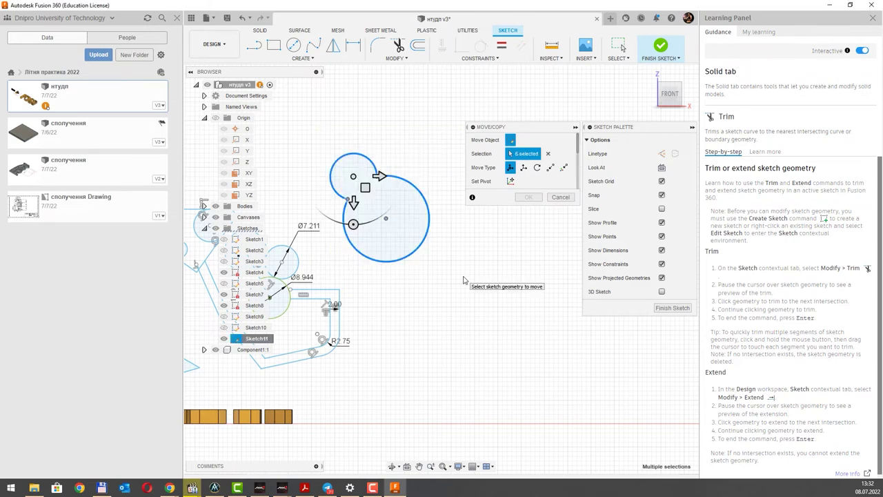
pyautogui.scroll(-2, 428, 246)
pyautogui.moveTo(345, 183); pyautogui.dragTo(407, 196)
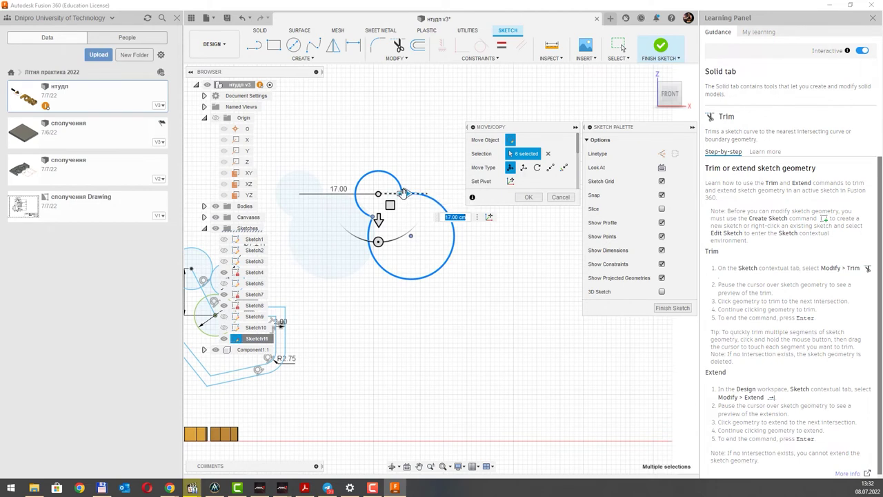
pyautogui.moveTo(408, 196)
pyautogui.mouseDown()
pyautogui.moveTo(431, 194)
pyautogui.moveTo(389, 222)
pyautogui.mouseUp()
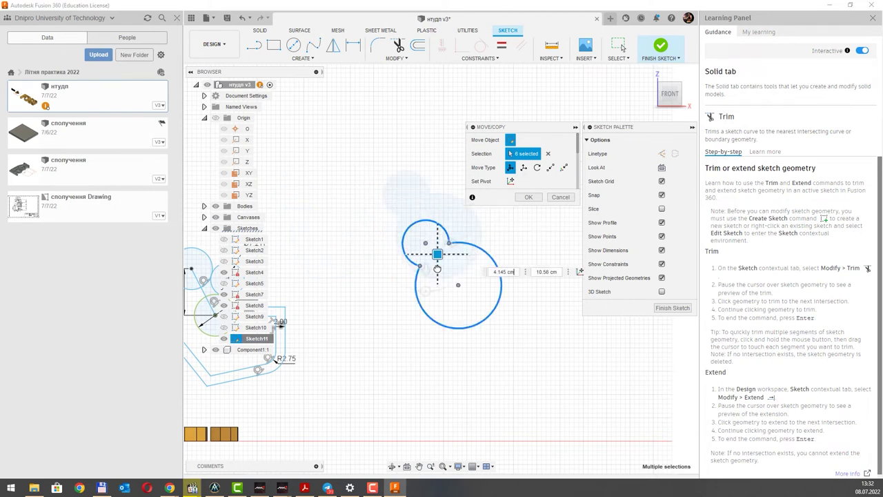
pyautogui.click(528, 197)
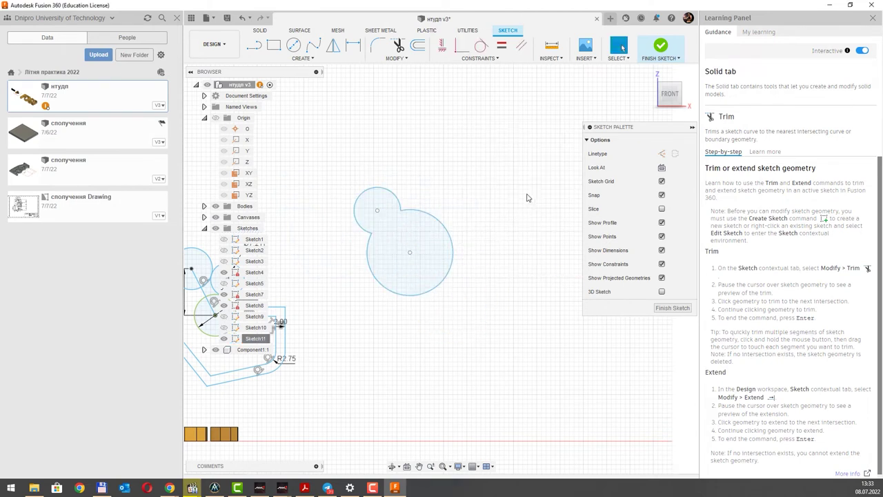
pyautogui.click(403, 60)
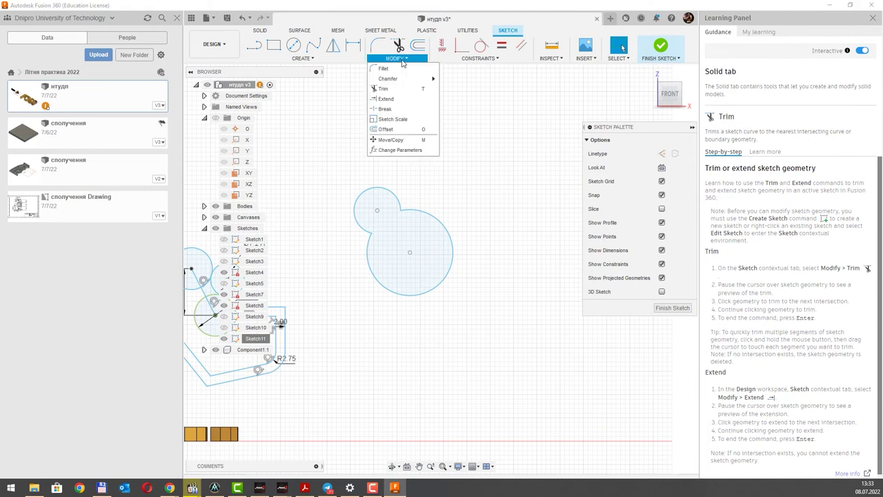
# Copy the lobe shape with Create Copy, placing the duplicate below and right of the original.
pyautogui.click(397, 140)
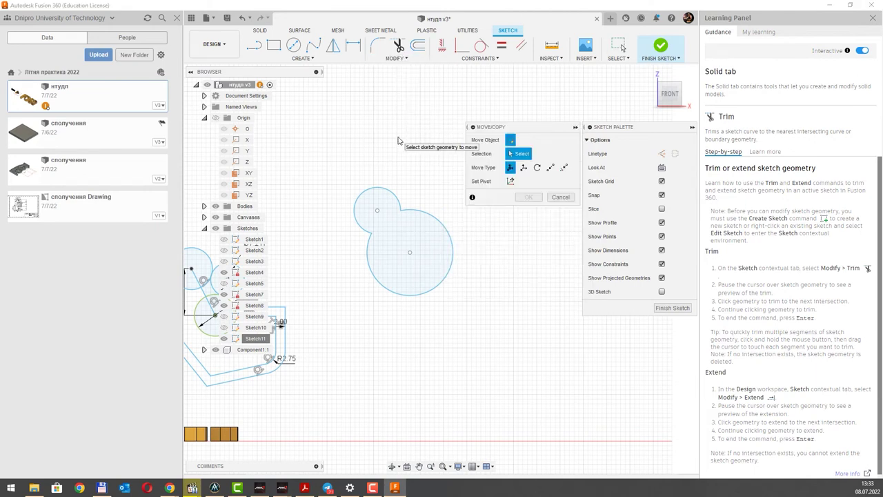
pyautogui.moveTo(338, 171); pyautogui.dragTo(485, 353)
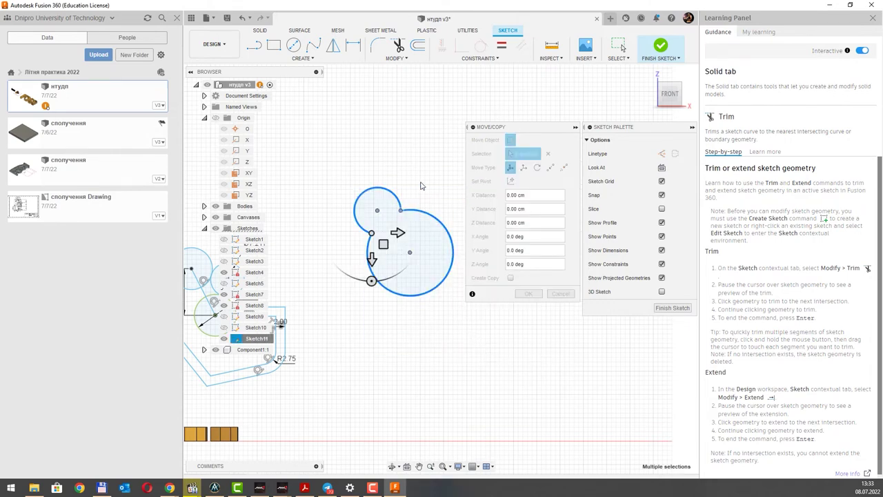
pyautogui.moveTo(421, 184); pyautogui.dragTo(352, 156, button='middle')
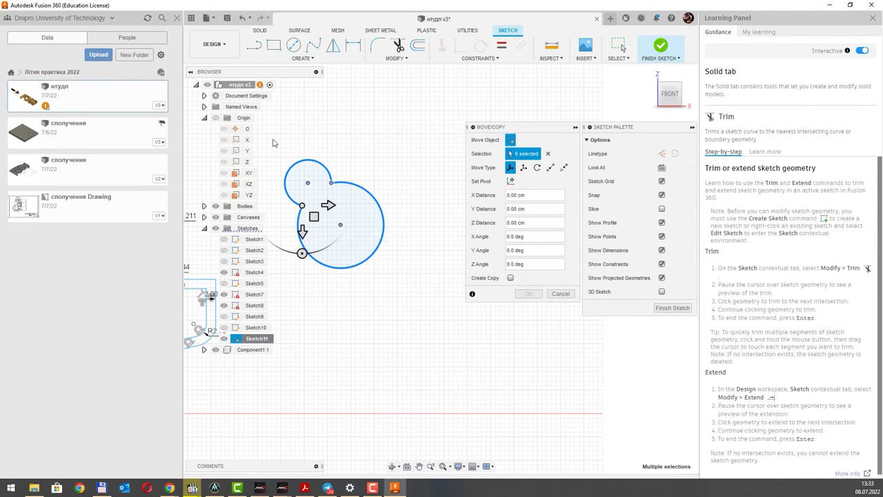
pyautogui.click(510, 278)
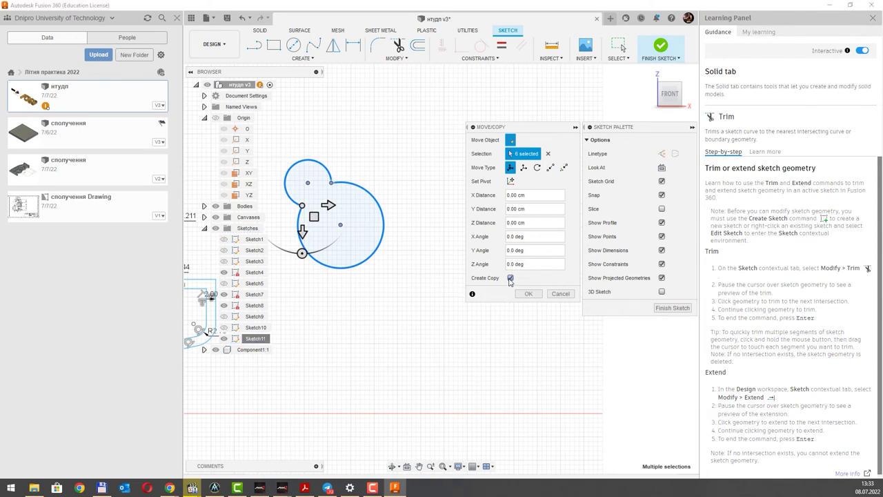
pyautogui.moveTo(314, 217); pyautogui.dragTo(373, 336)
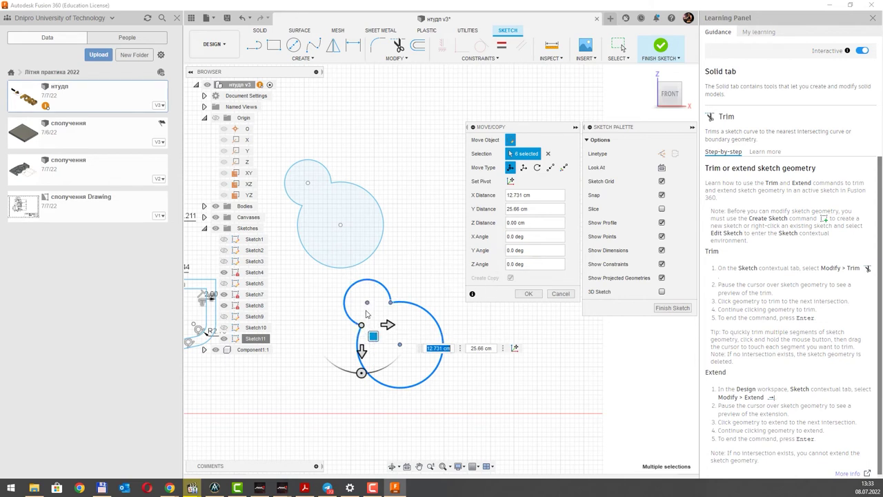
pyautogui.click(528, 294)
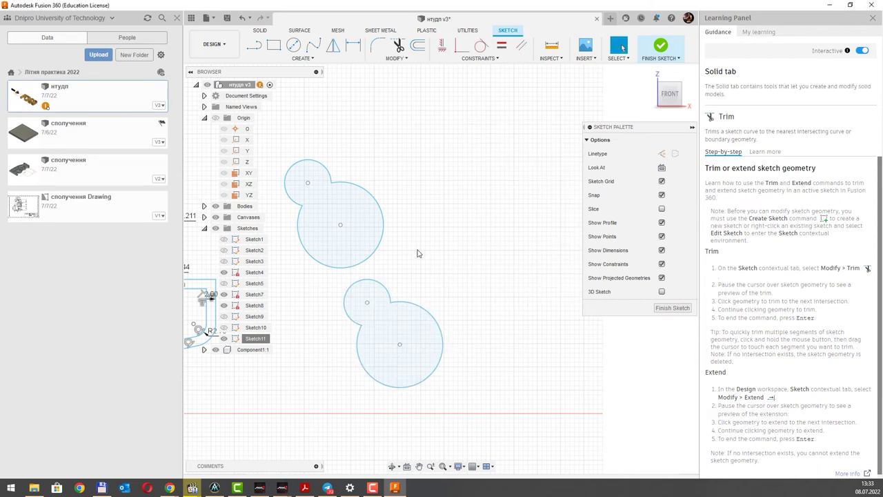
# Bring both two-lobe outlines into view and open the sketch Modify menu to reach Trim.
pyautogui.moveTo(378, 186); pyautogui.dragTo(433, 202, button='middle')
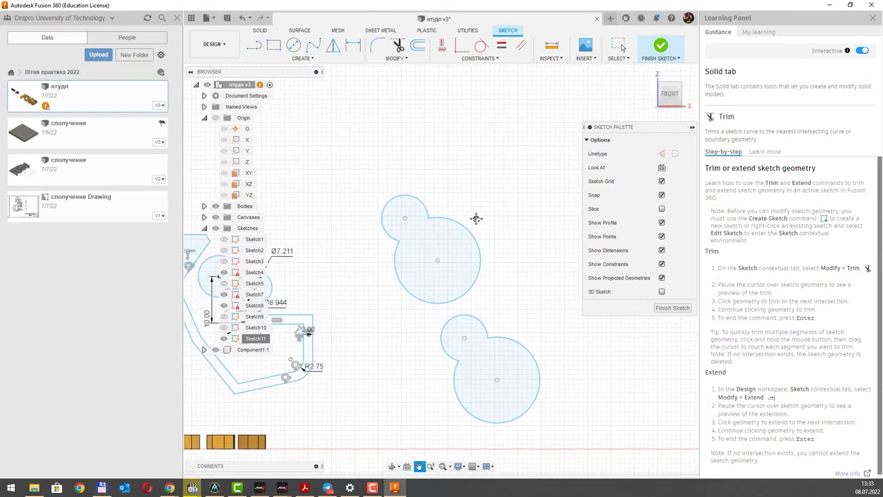
pyautogui.scroll(-1, 433, 203)
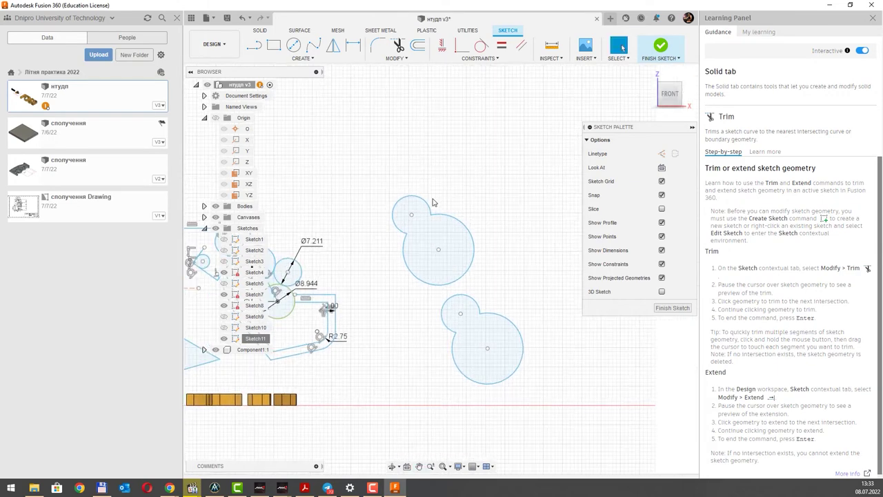
pyautogui.click(397, 58)
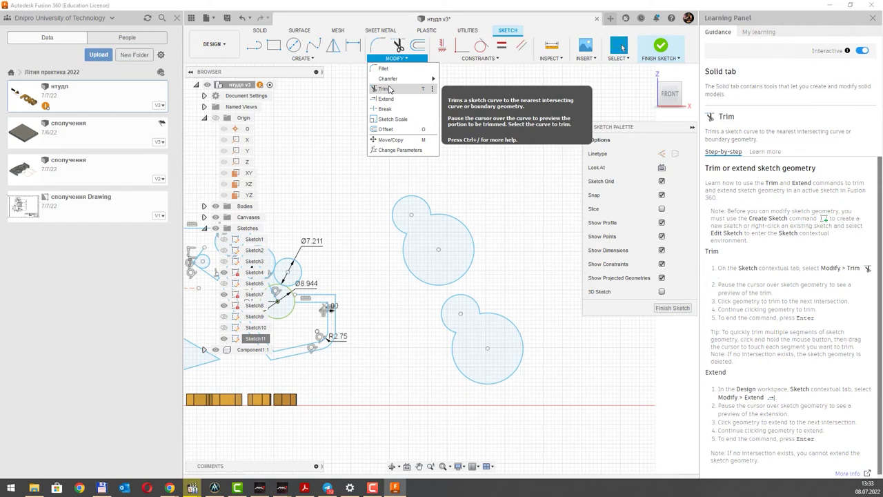
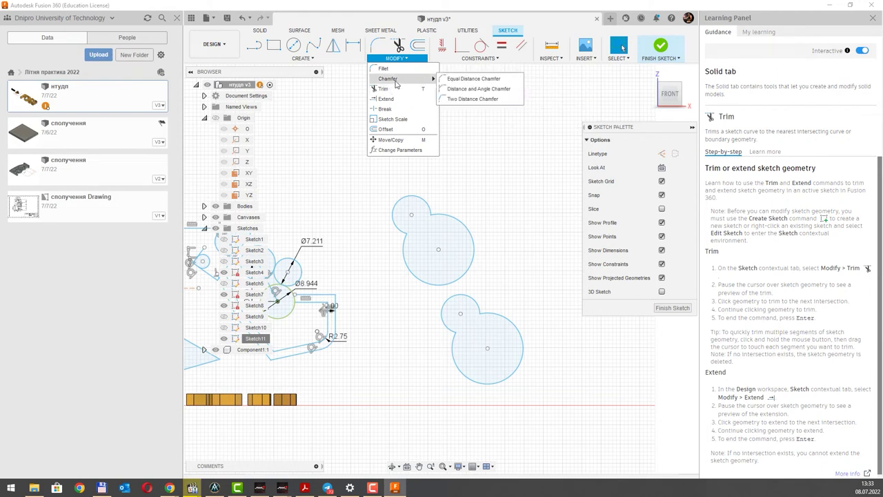
# Dismiss the Chamfer menu without applying it and frame the dimensioned Sketch11 outline.
pyautogui.press('Escape')
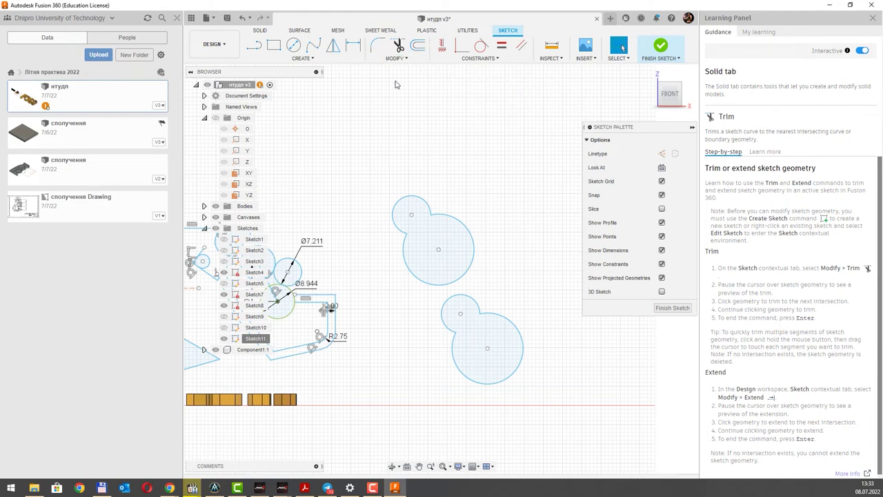
pyautogui.scroll(-2, 403, 161)
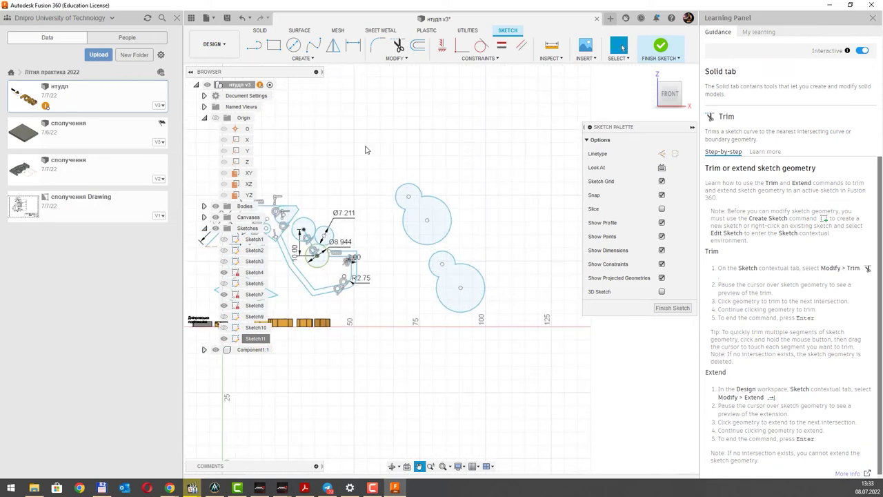
pyautogui.scroll(-3, 445, 148)
pyautogui.moveTo(392, 154)
pyautogui.mouseDown(button='middle')
pyautogui.moveTo(401, 136)
pyautogui.moveTo(368, 238)
pyautogui.mouseUp(button='middle')
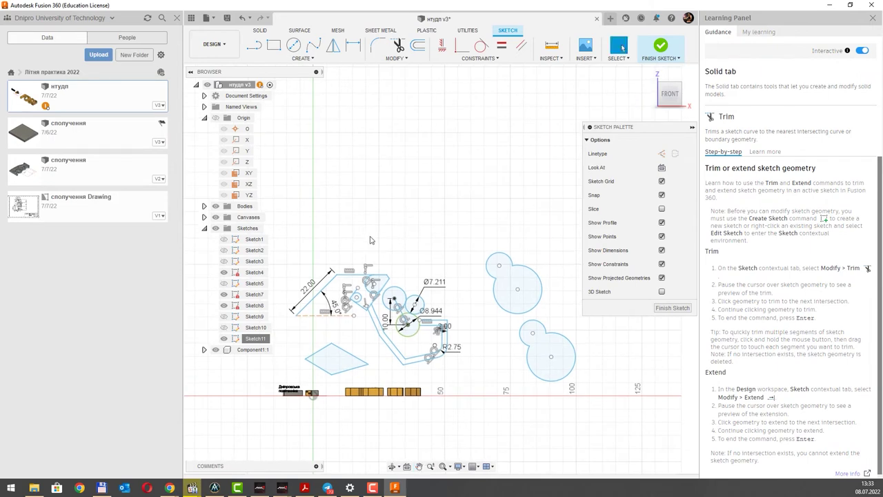
pyautogui.scroll(1, 364, 236)
pyautogui.scroll(2, 362, 236)
pyautogui.moveTo(371, 243)
pyautogui.mouseDown(button='middle')
pyautogui.moveTo(392, 201)
pyautogui.moveTo(422, 181)
pyautogui.moveTo(388, 177)
pyautogui.mouseUp(button='middle')
pyautogui.scroll(1, 369, 191)
pyautogui.scroll(1, 368, 191)
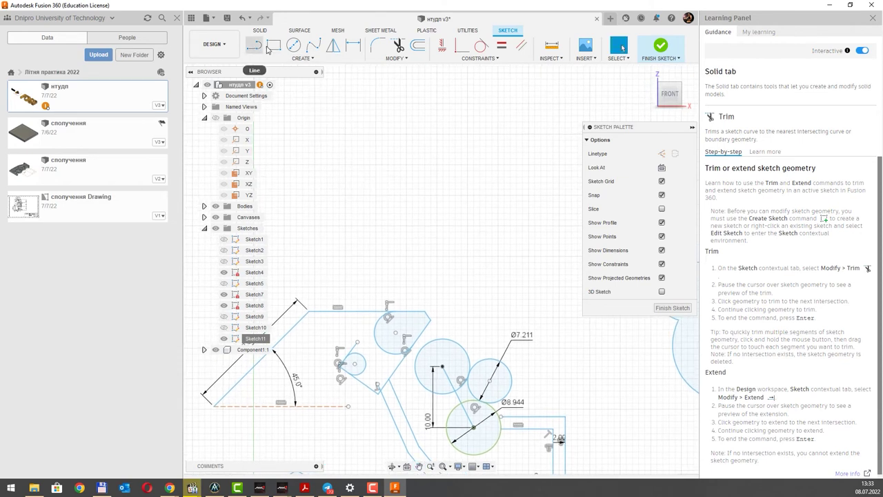
# Draw two rectangles, the second one above the first.
pyautogui.click(269, 47)
pyautogui.click(345, 147)
pyautogui.click(474, 219)
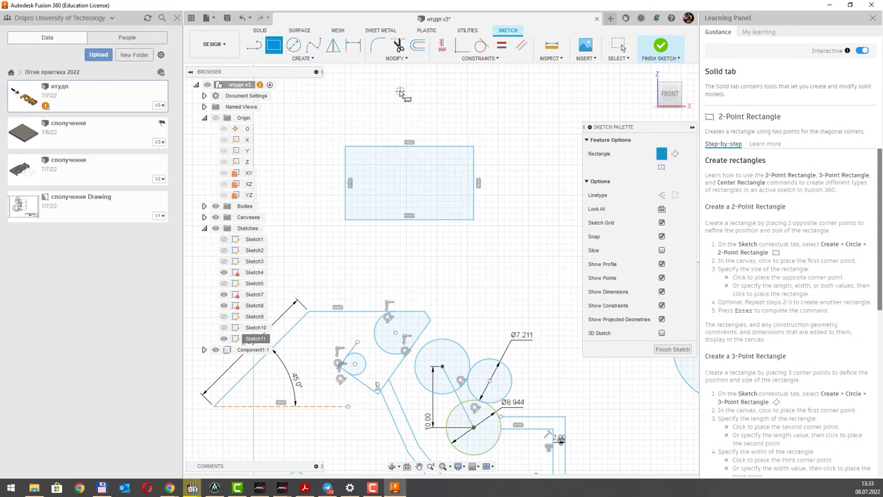
pyautogui.click(375, 85)
pyautogui.click(527, 116)
pyautogui.moveTo(525, 149); pyautogui.dragTo(472, 221, button='middle')
pyautogui.press('Escape')
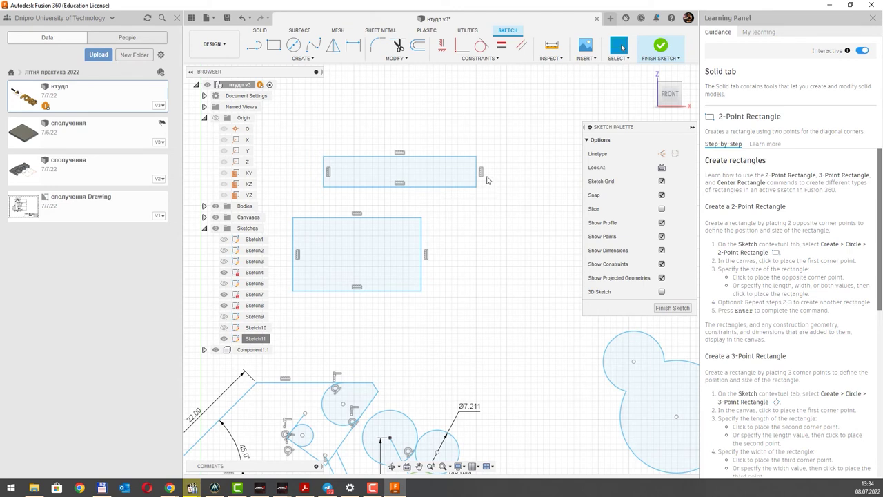
# Convert the upper rectangle's 25.00 top and bottom edges to construction lines, leaving Construction linetype on.
pyautogui.click(464, 158)
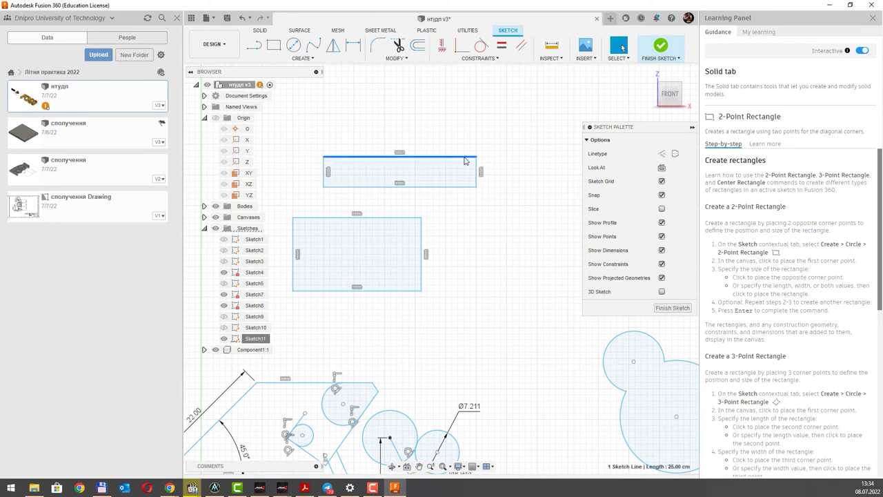
pyautogui.click(661, 153)
pyautogui.click(429, 186)
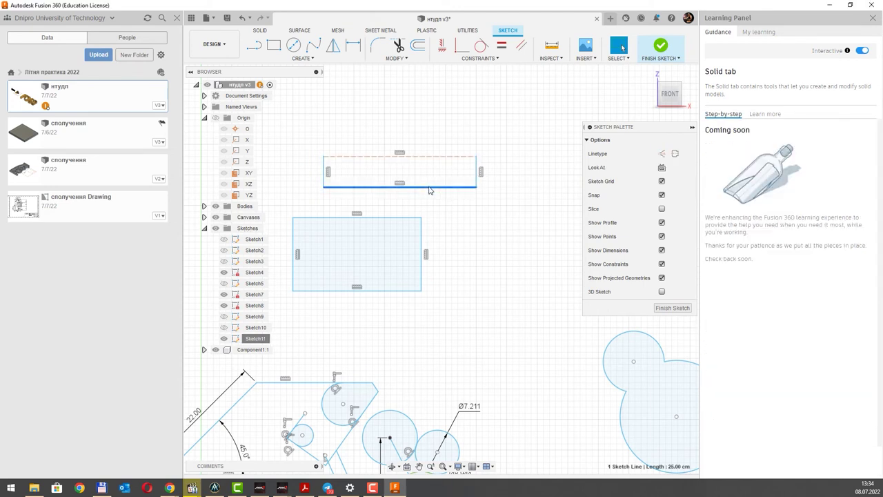
pyautogui.click(662, 154)
pyautogui.click(464, 213)
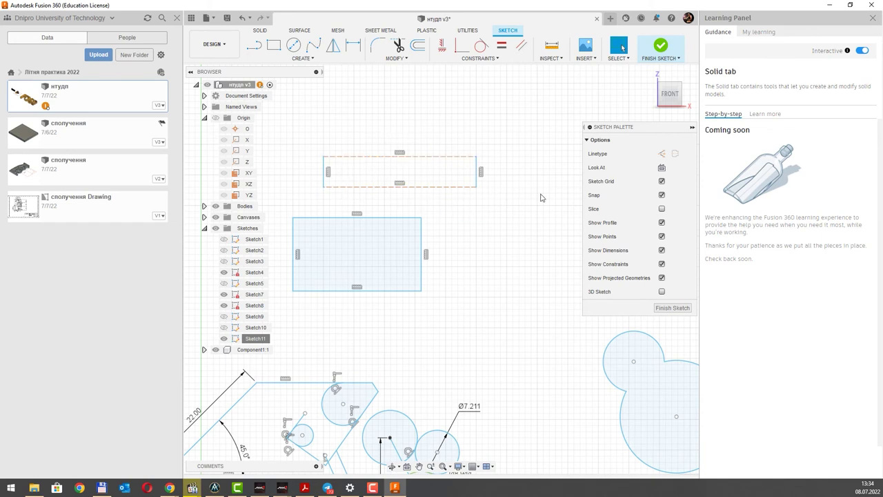
pyautogui.click(662, 153)
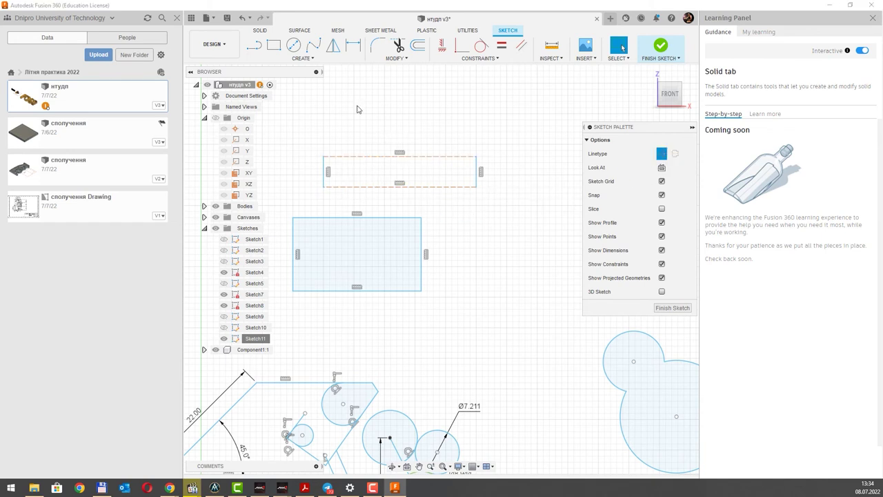
# Draw a construction circle with a vertical construction line through its centre.
pyautogui.press('c')
pyautogui.click(457, 217)
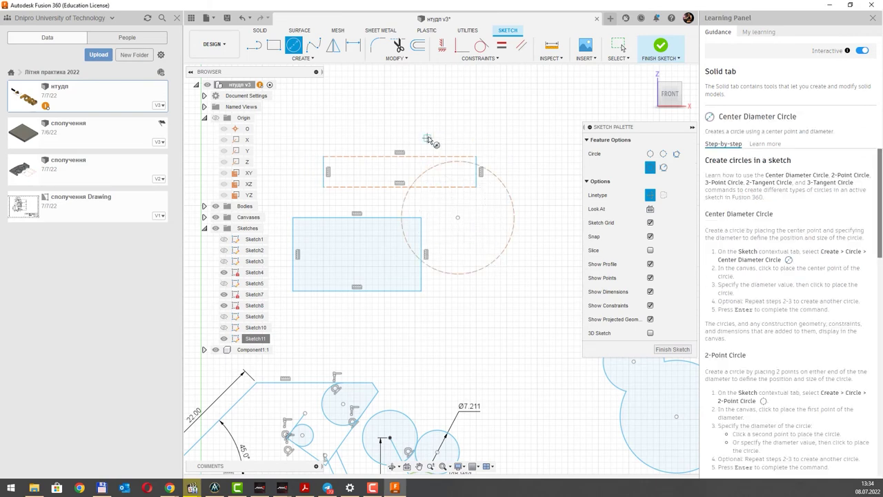
pyautogui.click(254, 44)
pyautogui.click(452, 120)
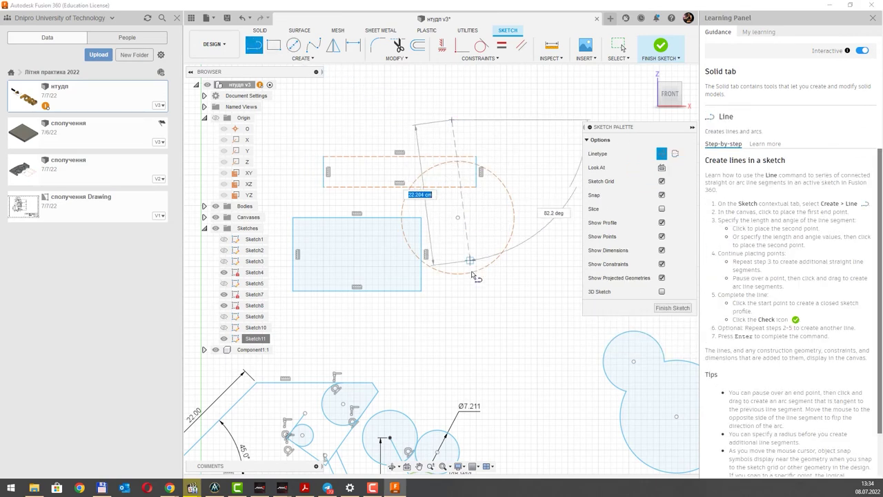
pyautogui.click(452, 315)
pyautogui.press('Escape')
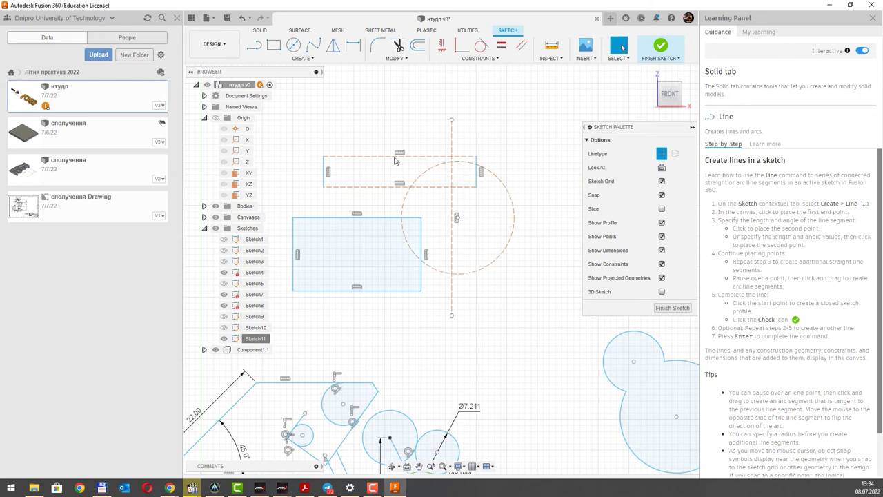
# Draw a line segment along the vertical construction line up to its top.
pyautogui.press('l')
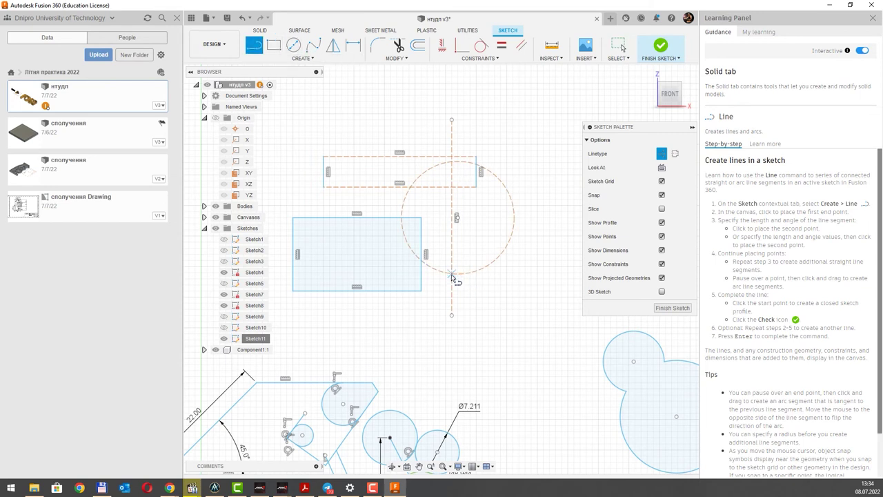
pyautogui.press('Escape')
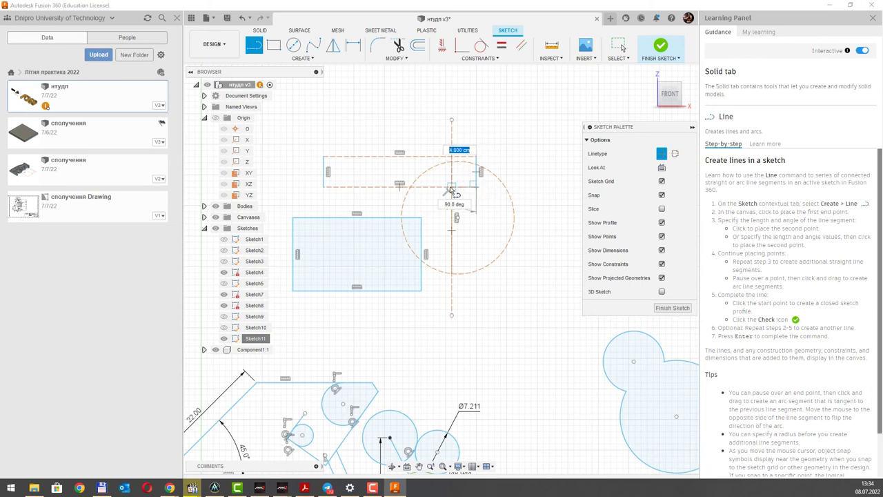
pyautogui.press('Escape')
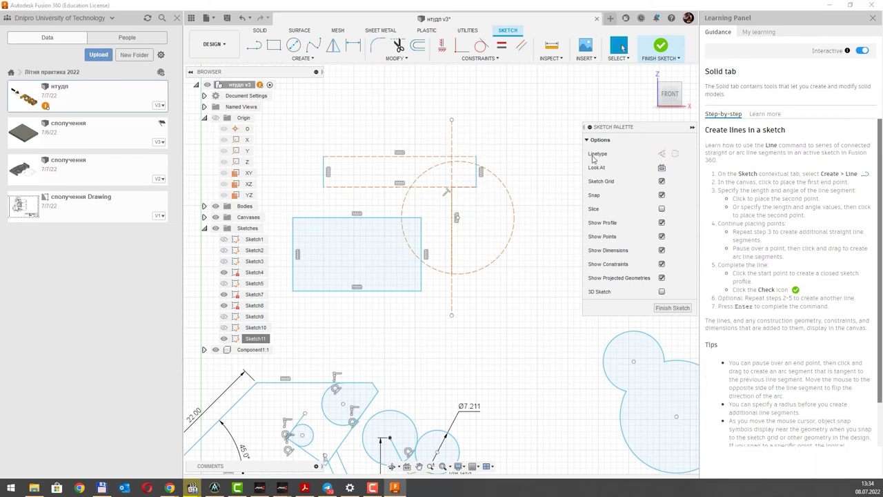
pyautogui.click(256, 47)
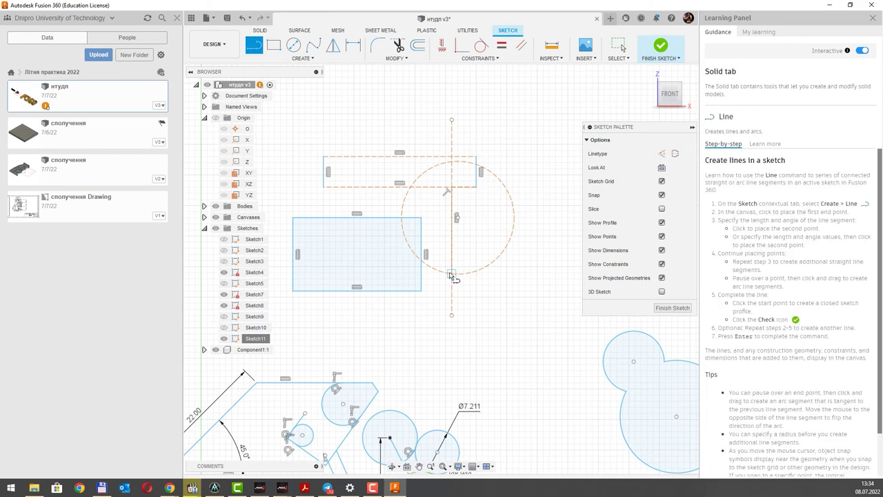
pyautogui.click(450, 274)
pyautogui.click(451, 192)
pyautogui.click(451, 187)
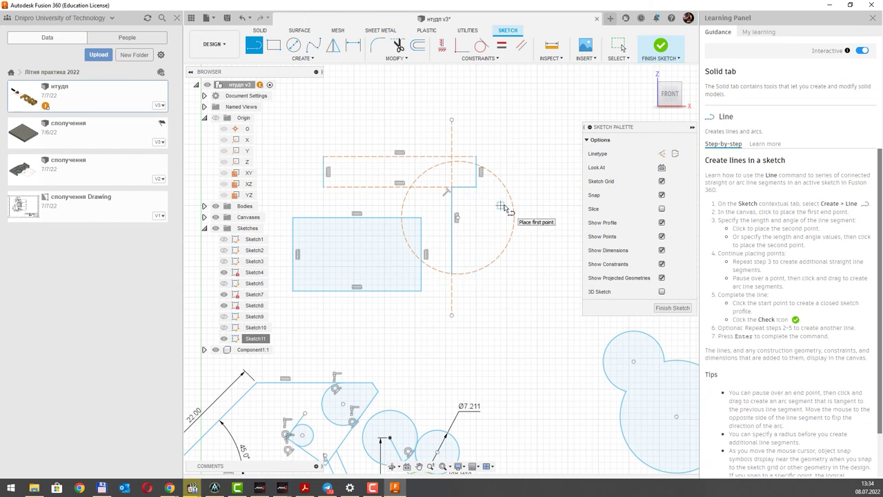
# Draw a closed zig-zag outline right of the circle, from its lower intersection to the rectangle corner.
pyautogui.click(451, 274)
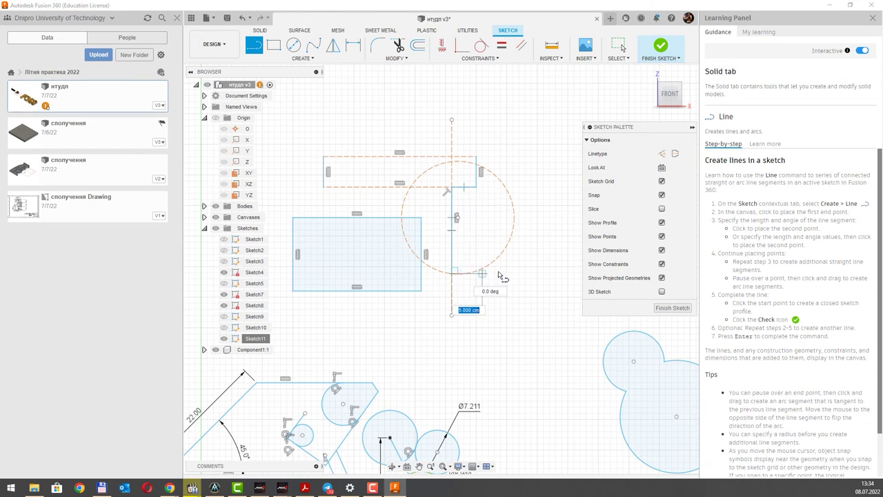
pyautogui.click(512, 273)
pyautogui.click(483, 217)
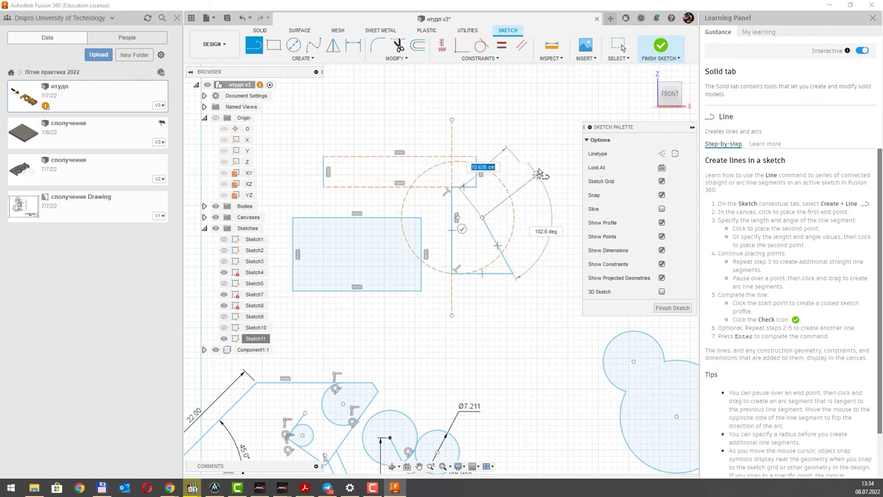
pyautogui.click(538, 168)
pyautogui.click(494, 146)
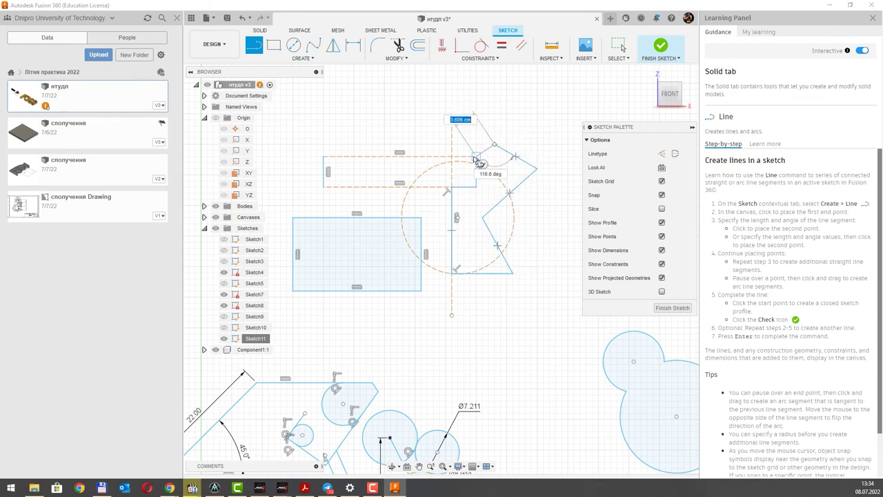
pyautogui.click(476, 158)
pyautogui.press('Escape')
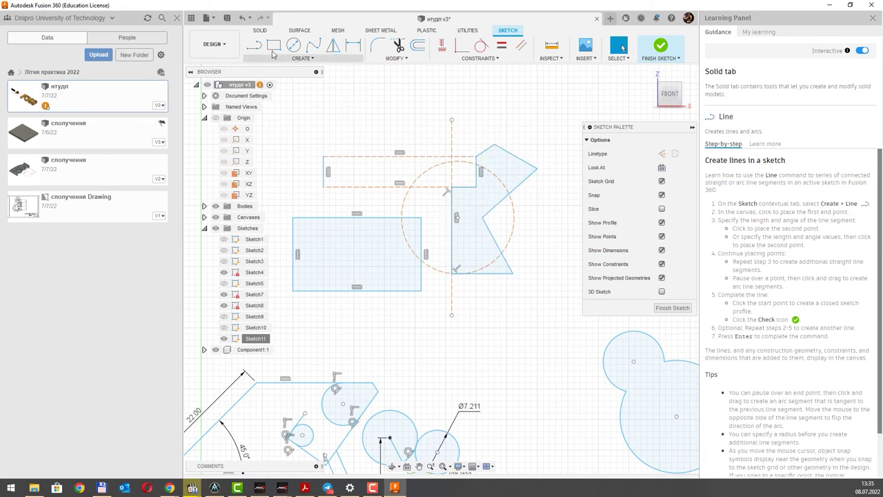
# Trim the upper diagonal, slanted top and lower diagonal segments from the zig-zag outline.
pyautogui.press('t')
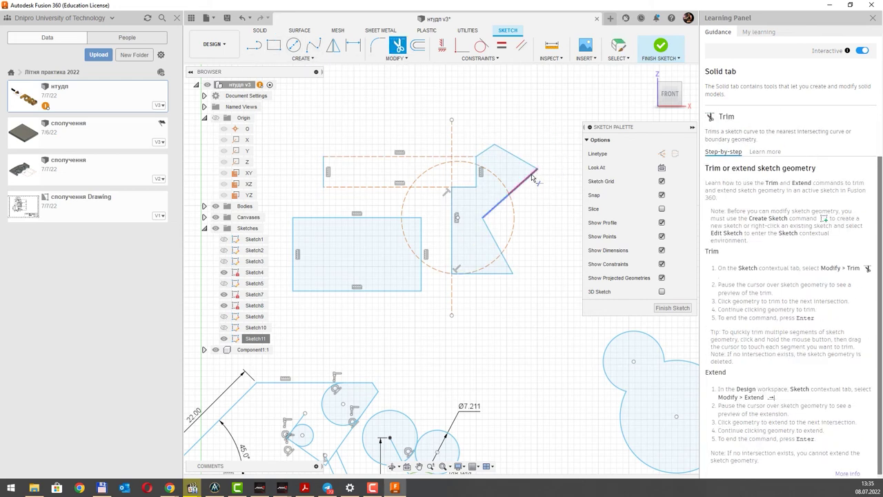
pyautogui.click(528, 182)
pyautogui.click(524, 162)
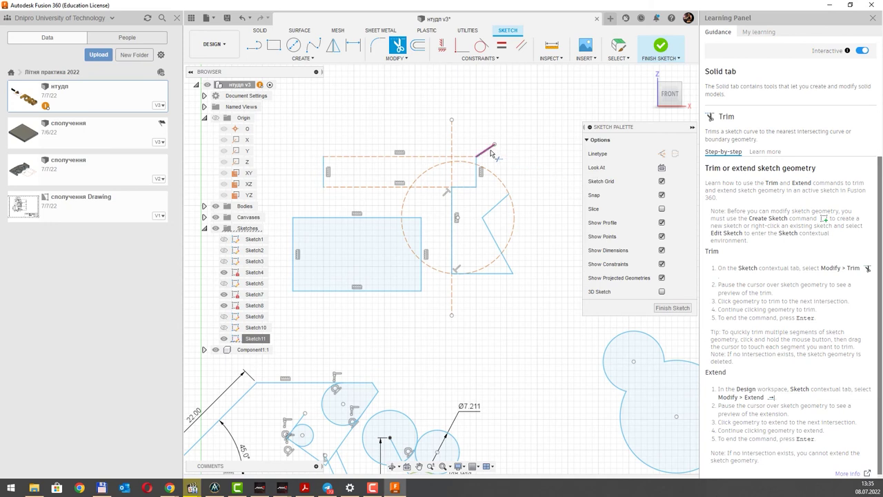
pyautogui.click(507, 264)
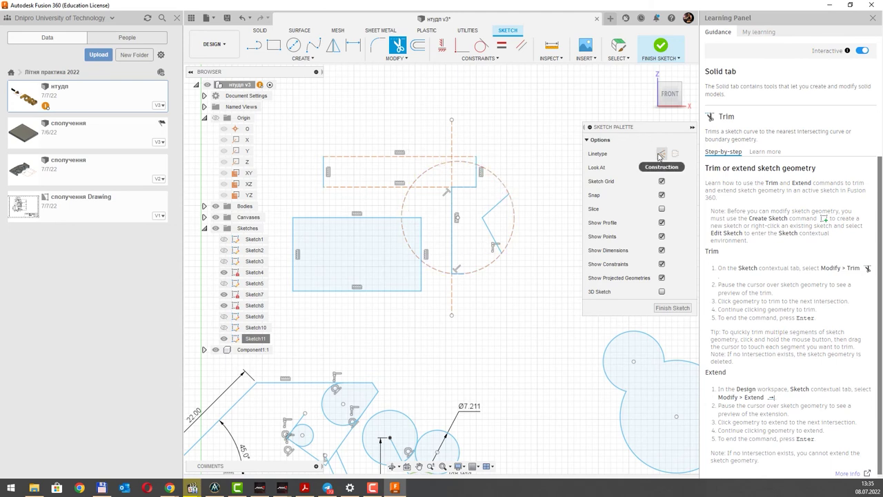
# Zoom out and finish Sketch11.
pyautogui.scroll(-1, 477, 151)
pyautogui.scroll(-1, 477, 150)
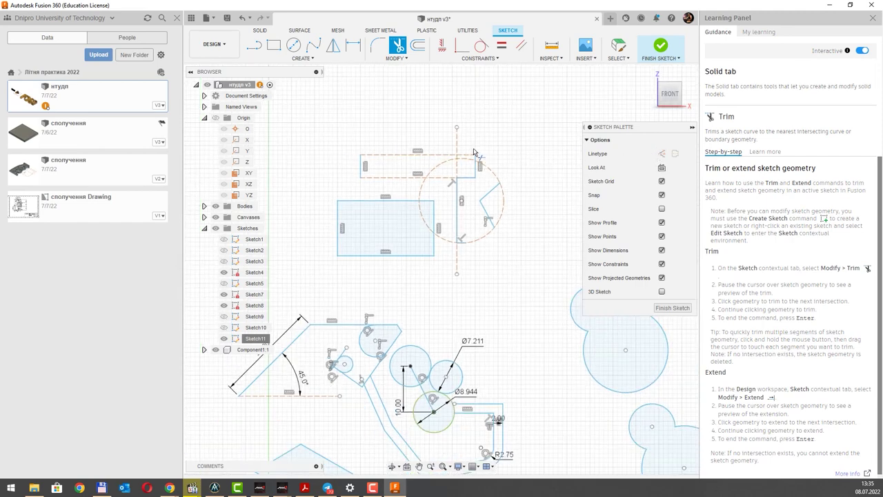
pyautogui.scroll(-1, 476, 150)
pyautogui.scroll(-1, 476, 150)
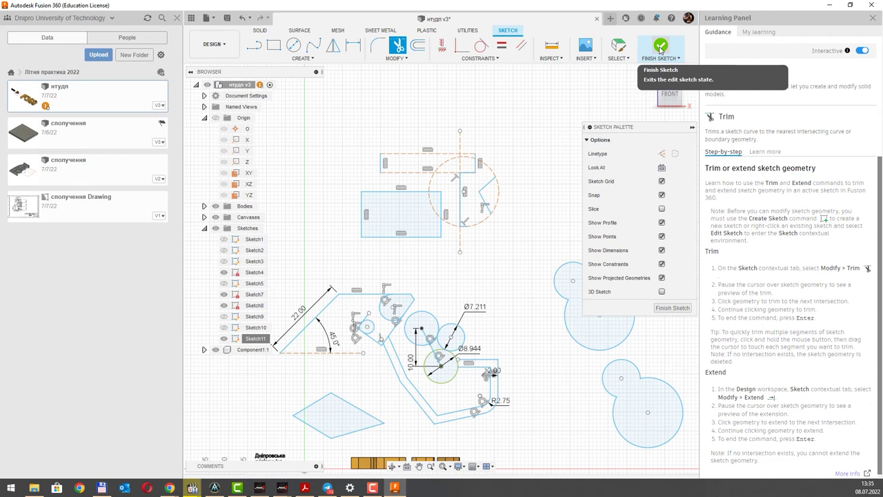
pyautogui.click(660, 47)
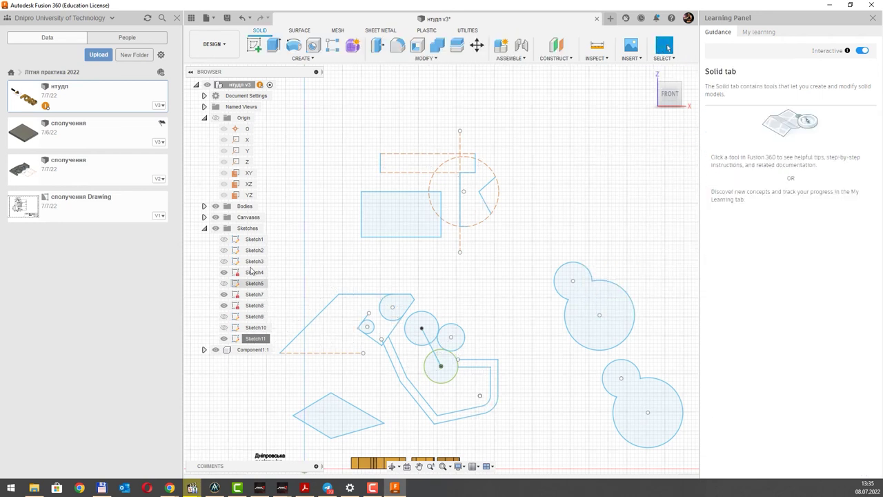
# Orbit, zoom and pan until the EGD logo body and 3D letters fill a close perspective view.
pyautogui.moveTo(464, 298)
pyautogui.keyDown('shift'); pyautogui.mouseDown(button='middle')
pyautogui.moveTo(446, 279)
pyautogui.moveTo(486, 197)
pyautogui.moveTo(448, 202)
pyautogui.mouseUp(button='middle'); pyautogui.keyUp('shift')
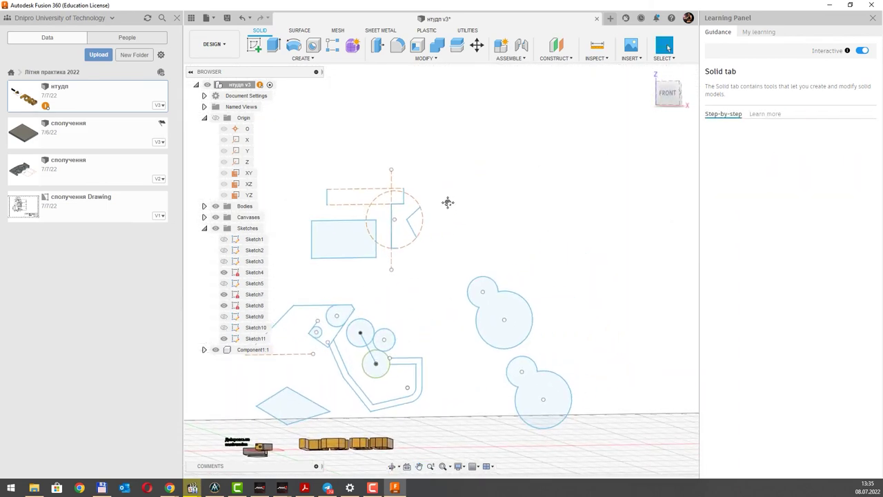
pyautogui.scroll(-1, 447, 203)
pyautogui.scroll(-2, 448, 205)
pyautogui.keyDown('shift'); pyautogui.moveTo(432, 232); pyautogui.dragTo(414, 287, button='middle'); pyautogui.keyUp('shift')
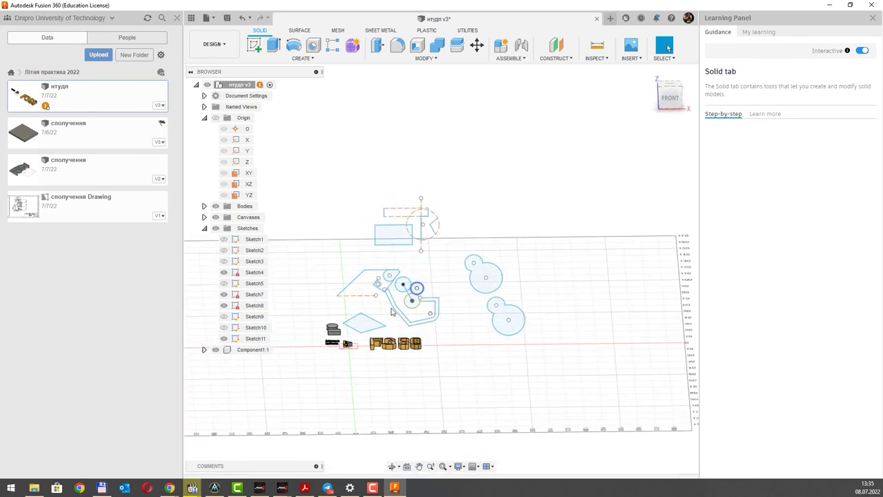
pyautogui.scroll(2, 414, 288)
pyautogui.scroll(2, 428, 310)
pyautogui.scroll(2, 436, 335)
pyautogui.moveTo(435, 335); pyautogui.dragTo(431, 188, button='middle')
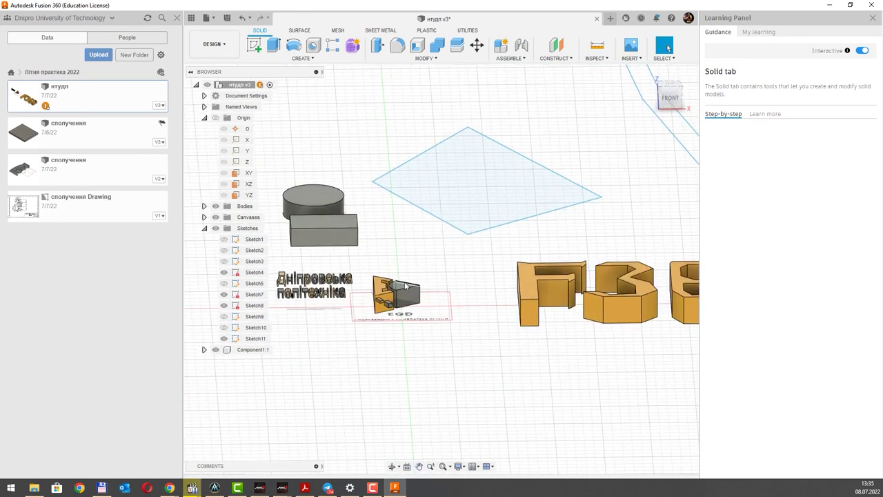
pyautogui.scroll(2, 424, 295)
pyautogui.scroll(2, 423, 295)
pyautogui.scroll(-2, 423, 295)
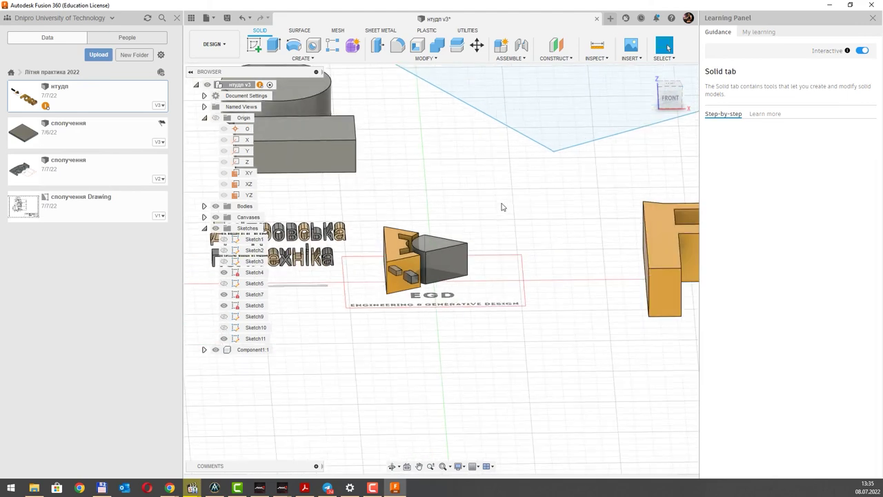
pyautogui.scroll(-2, 552, 168)
pyautogui.scroll(1, 471, 217)
pyautogui.scroll(-1, 442, 230)
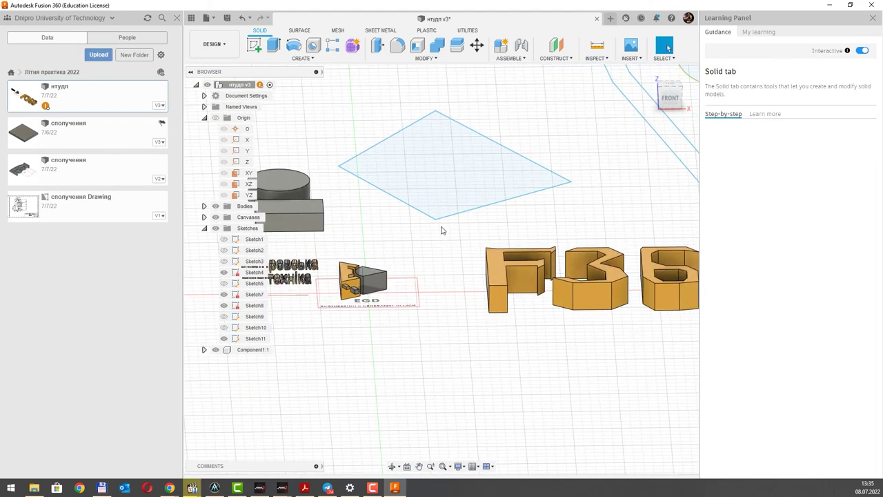
pyautogui.moveTo(442, 231); pyautogui.dragTo(518, 241, button='middle')
# Create an offset construction plane 19.00 cm from the XZ plane.
pyautogui.click(556, 59)
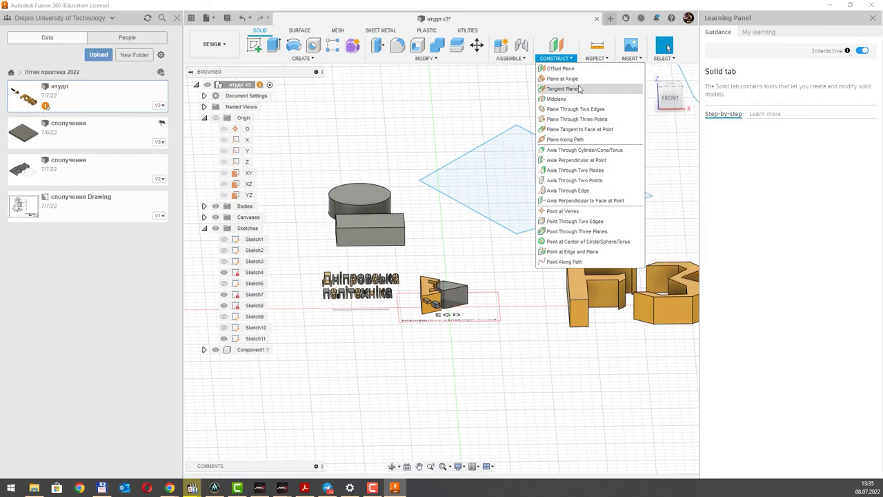
pyautogui.click(579, 70)
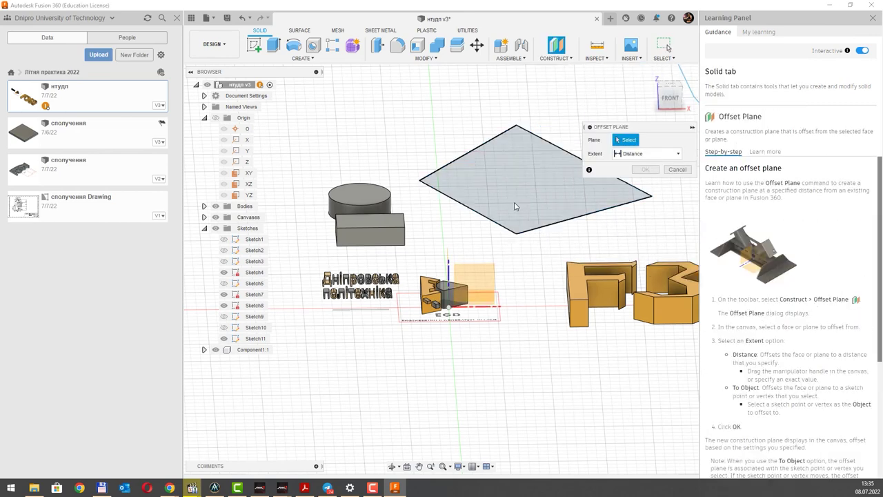
pyautogui.click(479, 274)
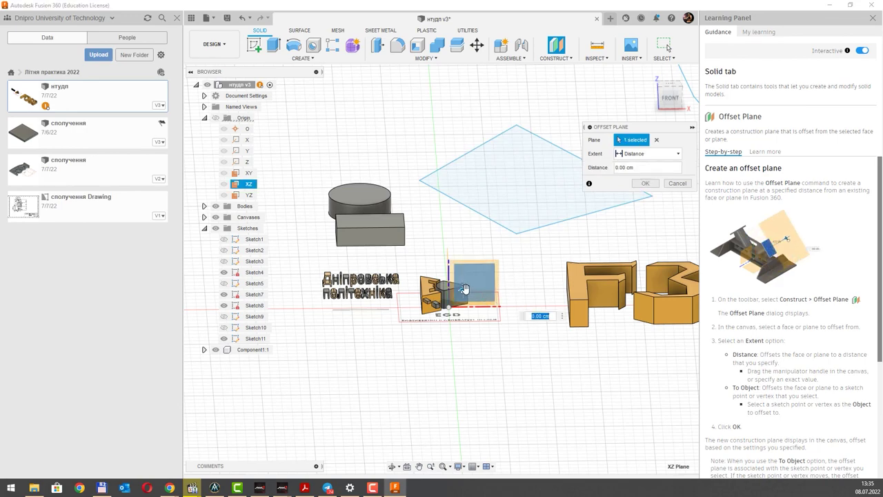
pyautogui.moveTo(459, 275); pyautogui.dragTo(455, 124)
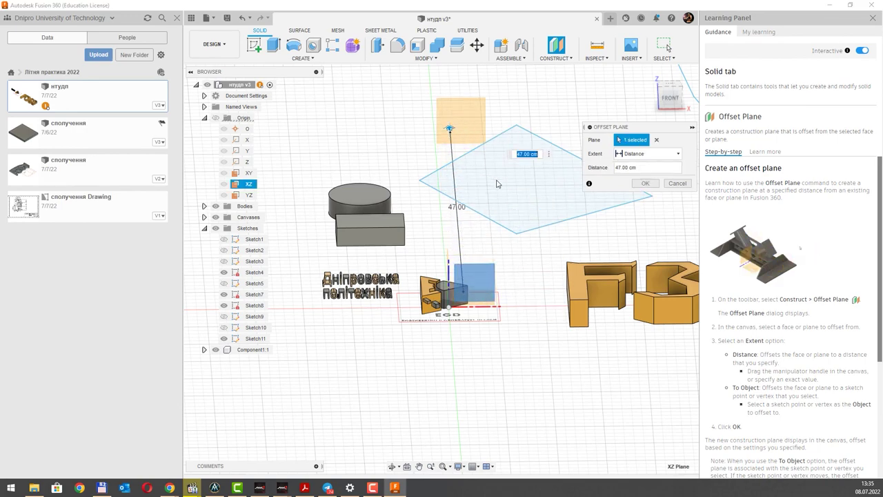
pyautogui.moveTo(455, 124)
pyautogui.keyDown('shift'); pyautogui.mouseDown(button='middle')
pyautogui.moveTo(510, 150)
pyautogui.moveTo(490, 81)
pyautogui.mouseUp(button='middle'); pyautogui.keyUp('shift')
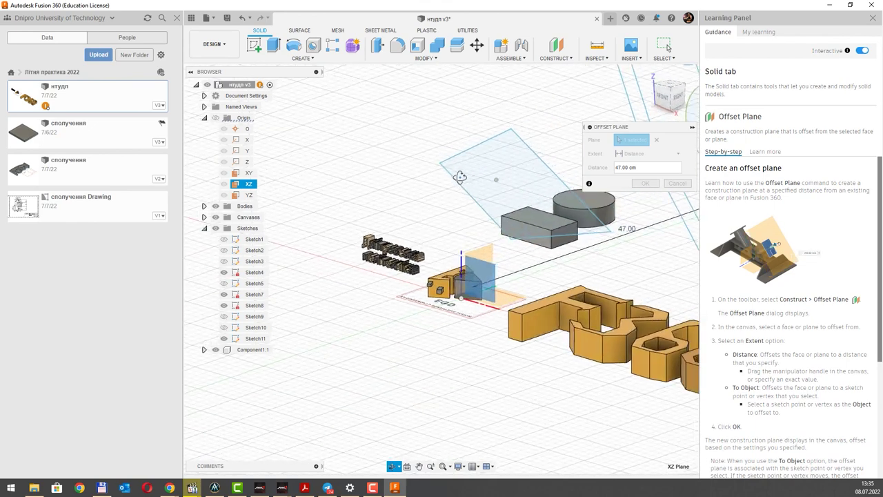
pyautogui.moveTo(667, 47); pyautogui.dragTo(383, 312, button='middle')
pyautogui.scroll(-1, 383, 312)
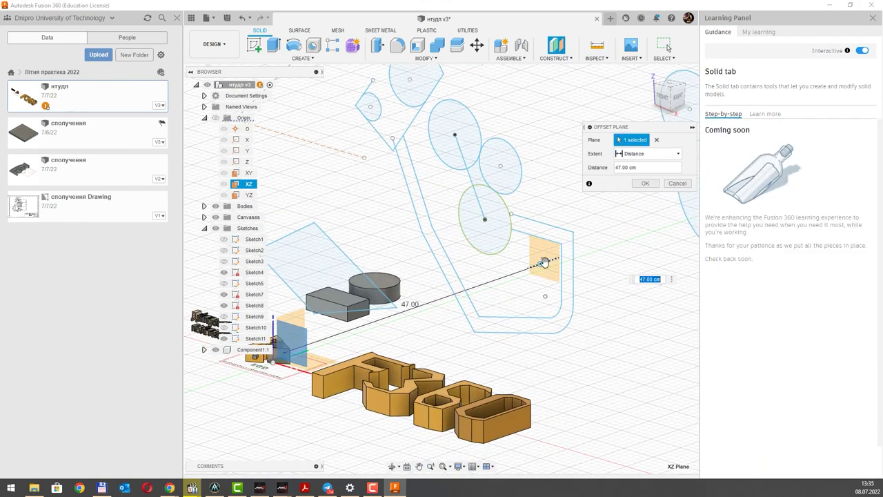
pyautogui.moveTo(544, 263); pyautogui.dragTo(391, 315)
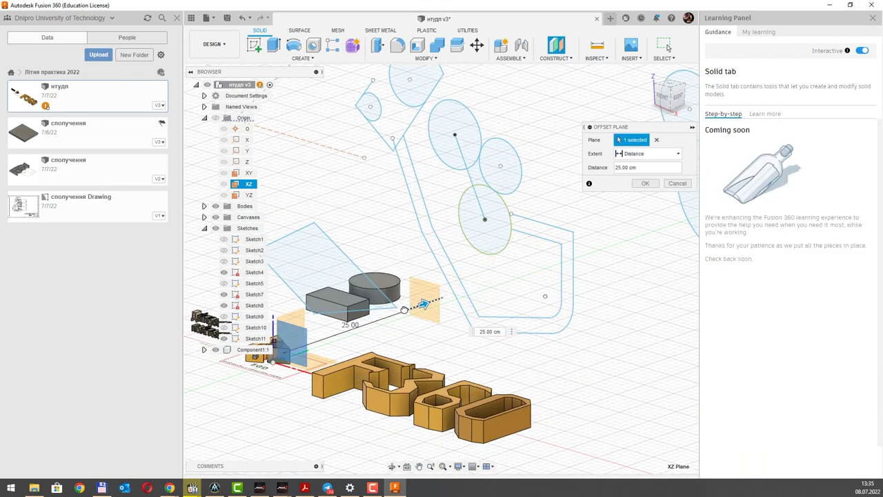
pyautogui.click(645, 184)
pyautogui.scroll(2, 542, 247)
pyautogui.scroll(2, 394, 298)
pyautogui.scroll(3, 394, 298)
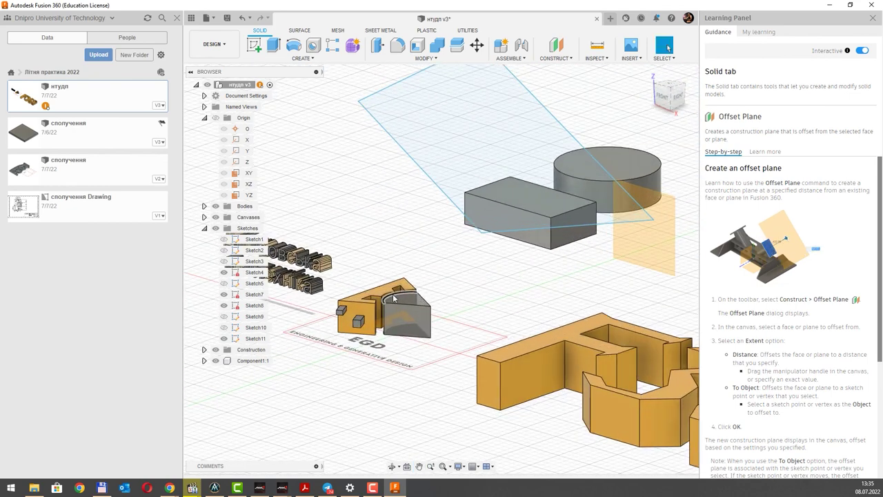
pyautogui.scroll(2, 394, 298)
pyautogui.scroll(2, 394, 298)
# Create a second offset plane 4.80 cm from a face of the EGD part.
pyautogui.click(556, 58)
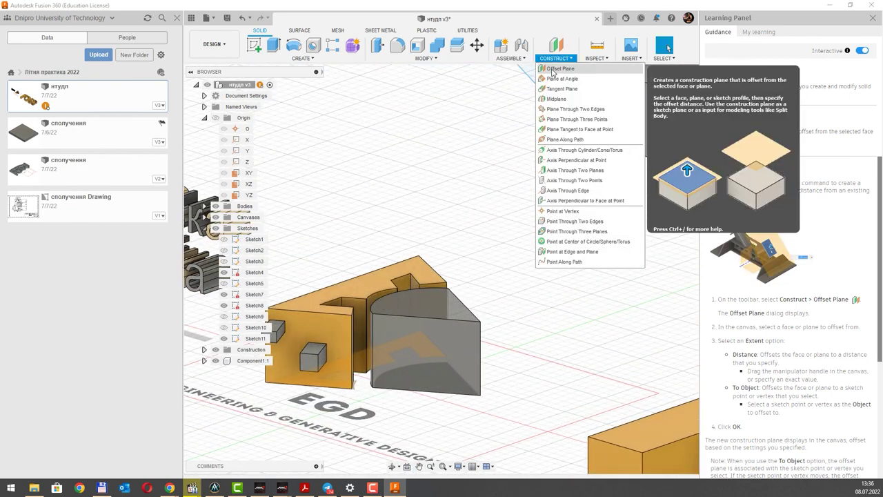
pyautogui.click(551, 72)
pyautogui.click(320, 331)
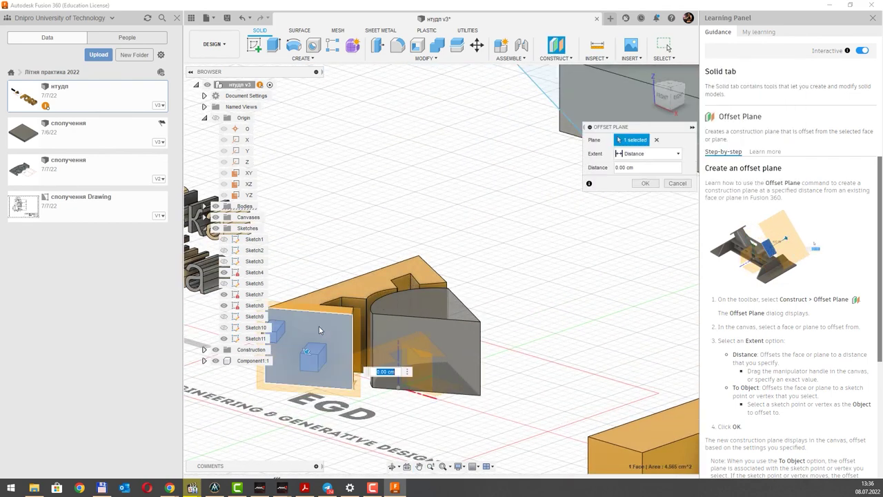
pyautogui.keyDown('shift'); pyautogui.moveTo(319, 331); pyautogui.dragTo(385, 300, button='middle'); pyautogui.keyUp('shift')
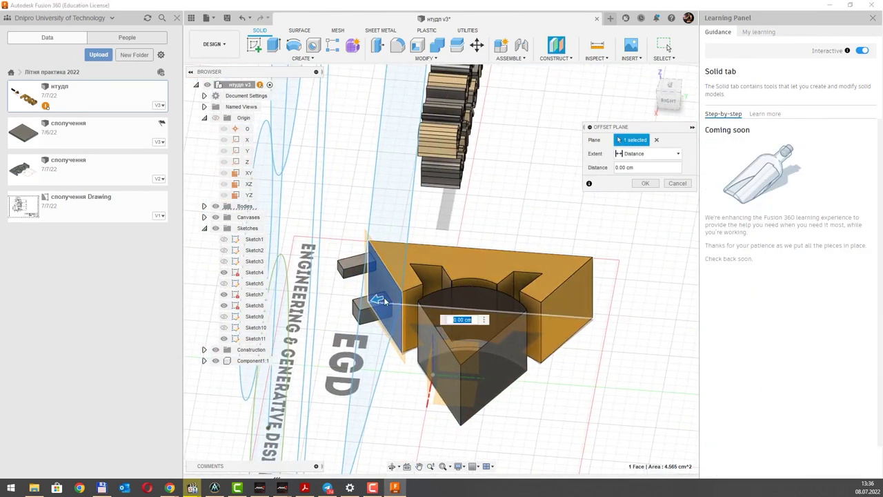
pyautogui.moveTo(384, 301); pyautogui.dragTo(205, 343)
pyautogui.moveTo(205, 344)
pyautogui.mouseDown(button='middle')
pyautogui.moveTo(336, 315)
pyautogui.moveTo(619, 224)
pyautogui.mouseUp(button='middle')
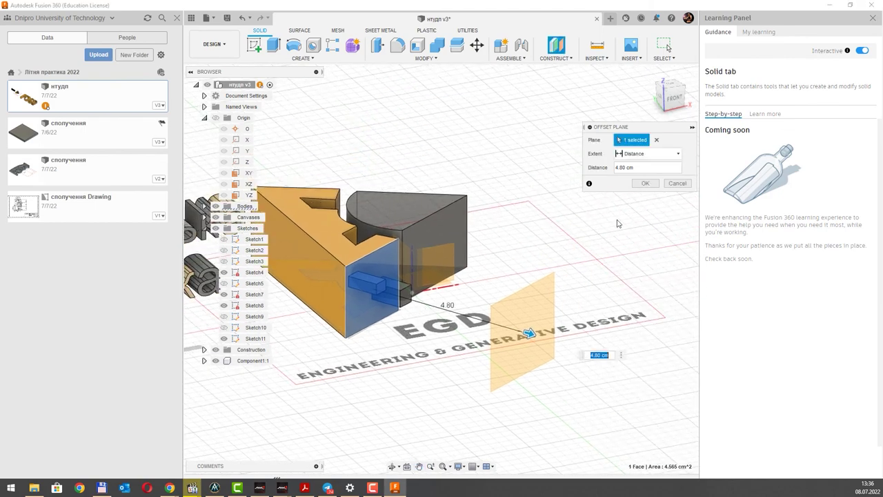
pyautogui.click(646, 184)
# Sketch a circle on the new 4.80 cm offset plane and finish the sketch.
pyautogui.click(260, 48)
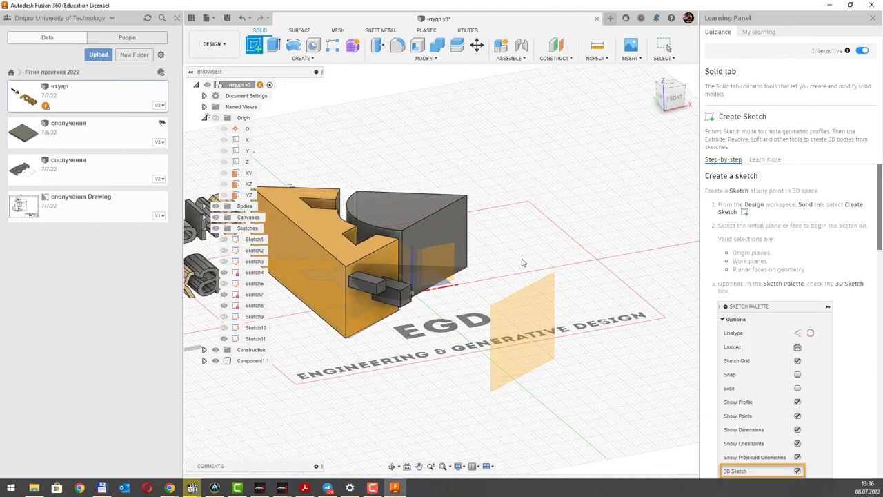
pyautogui.click(531, 300)
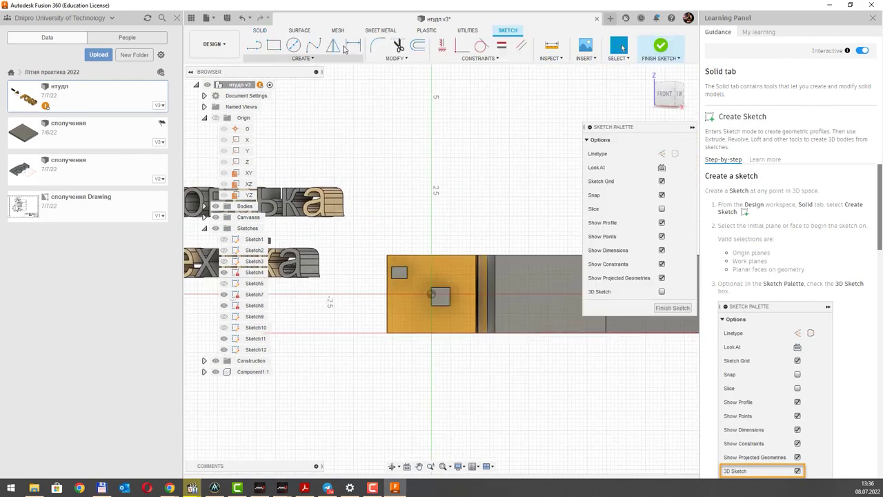
pyautogui.press('c')
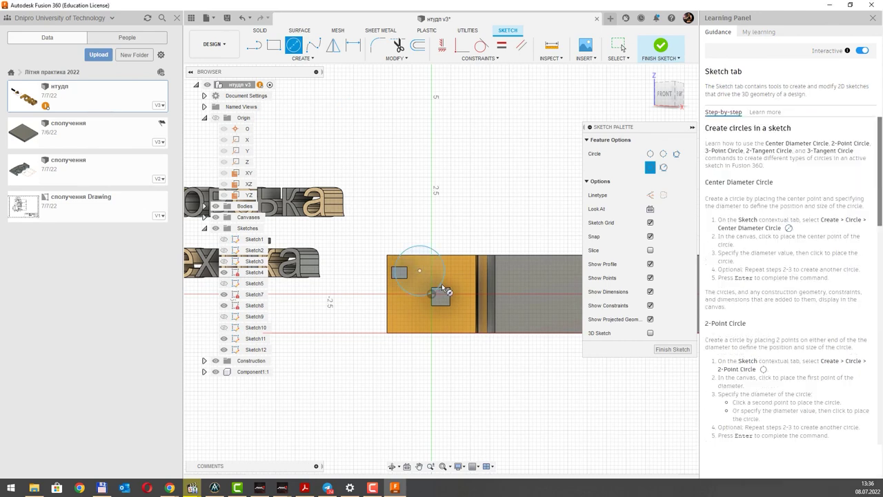
pyautogui.click(658, 75)
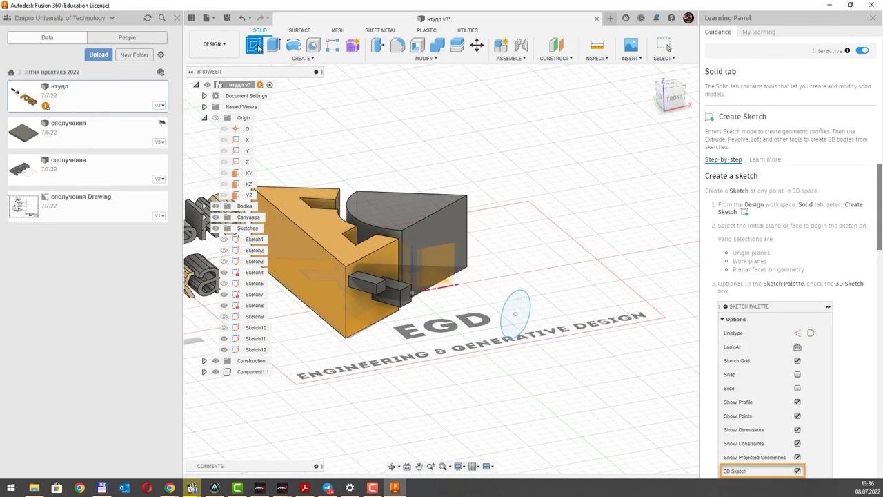
# Extrude the circle profile 1.90 cm as a new cylinder body and view it beside the letters.
pyautogui.click(273, 45)
pyautogui.click(517, 312)
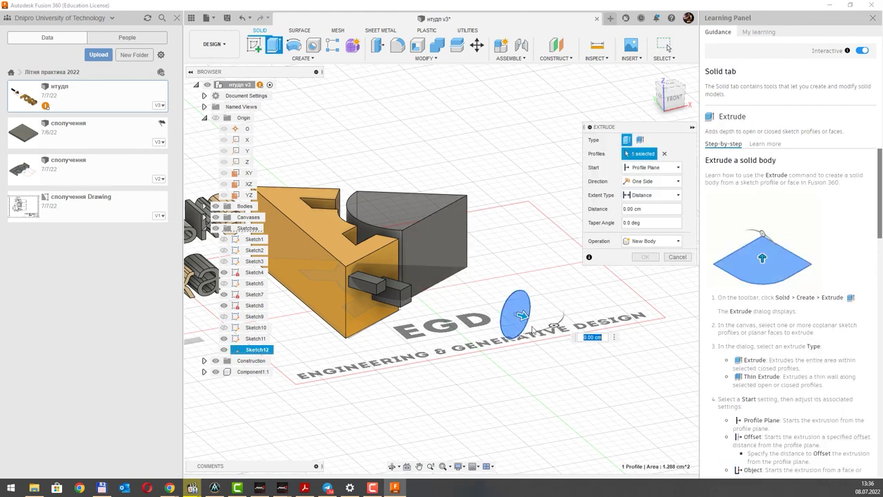
pyautogui.moveTo(522, 316); pyautogui.dragTo(569, 325)
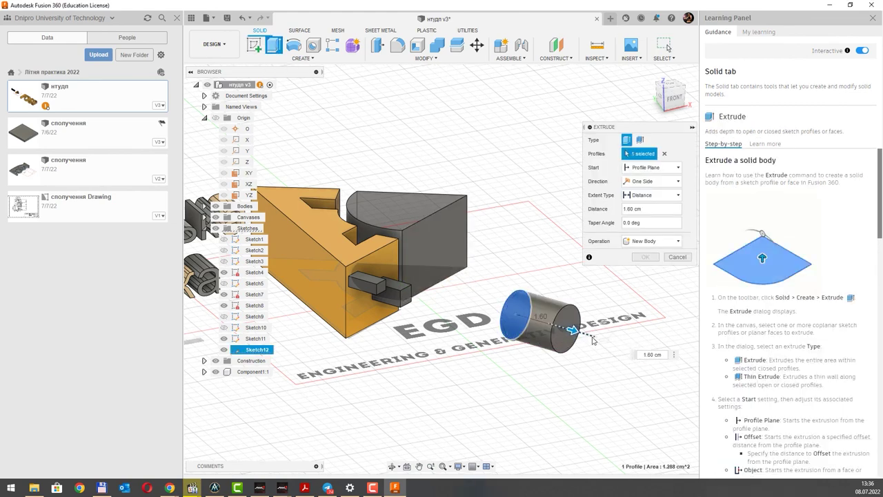
pyautogui.click(645, 256)
pyautogui.keyDown('shift'); pyautogui.moveTo(576, 241); pyautogui.dragTo(541, 230, button='middle'); pyautogui.keyUp('shift')
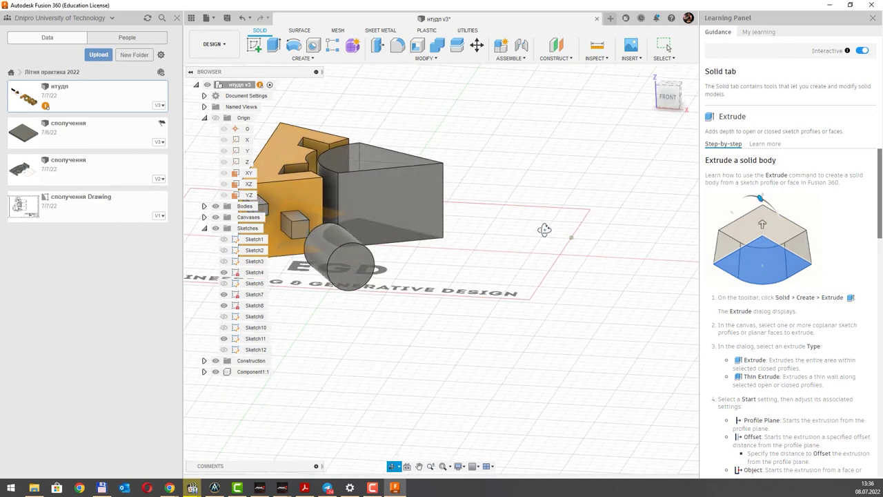
pyautogui.moveTo(506, 166); pyautogui.dragTo(559, 209, button='middle')
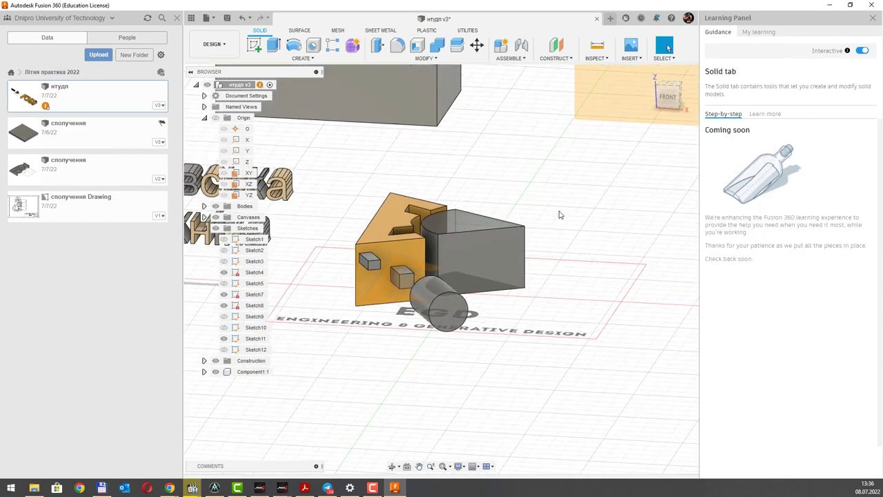
pyautogui.moveTo(503, 161); pyautogui.dragTo(548, 255, button='middle')
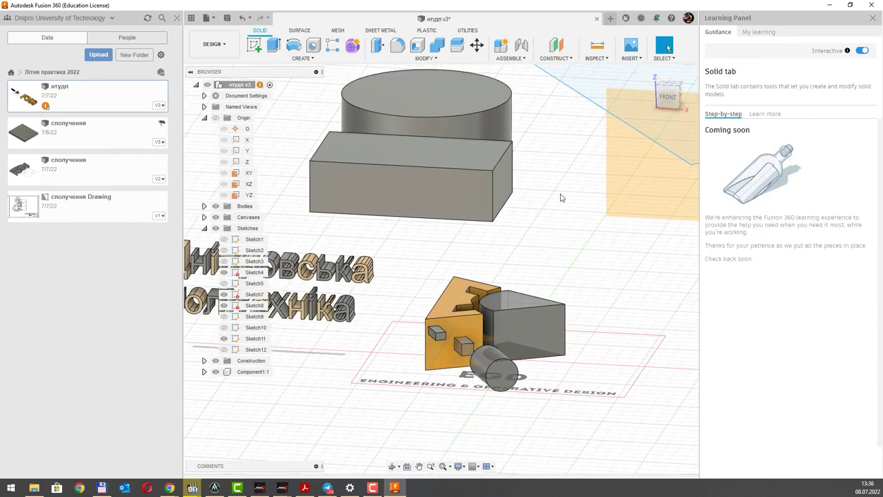
pyautogui.moveTo(560, 198)
pyautogui.keyDown('shift'); pyautogui.mouseDown(button='middle')
pyautogui.moveTo(478, 160)
pyautogui.moveTo(538, 173)
pyautogui.mouseUp(button='middle'); pyautogui.keyUp('shift')
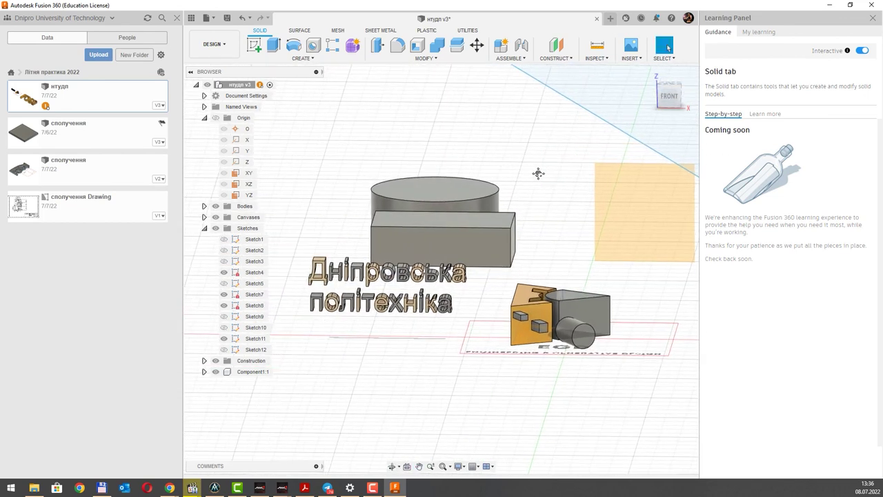